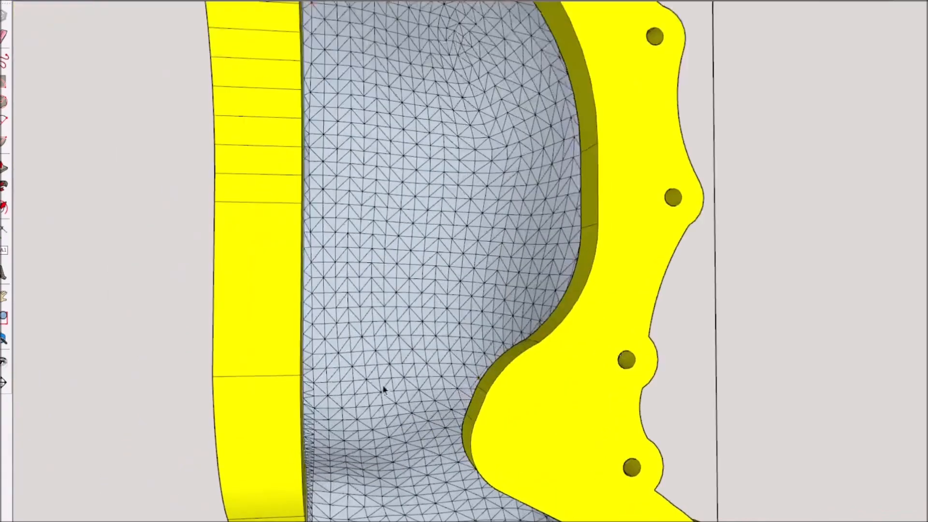
Offset the inner strip of the mold's centre seam face inward to outline a thin closed band
{"action": "scroll", "coordinate": [722, 301], "scroll_direction": "down", "scroll_amount": 6}
{"action": "scroll", "coordinate": [600, 292], "scroll_direction": "up", "scroll_amount": 4}
{"action": "scroll", "coordinate": [599, 291], "scroll_direction": "up", "scroll_amount": 3}
{"action": "middle_click_drag", "start_coordinate": [600, 291], "coordinate": [630, 277]}
{"action": "left_click", "coordinate": [631, 277]}
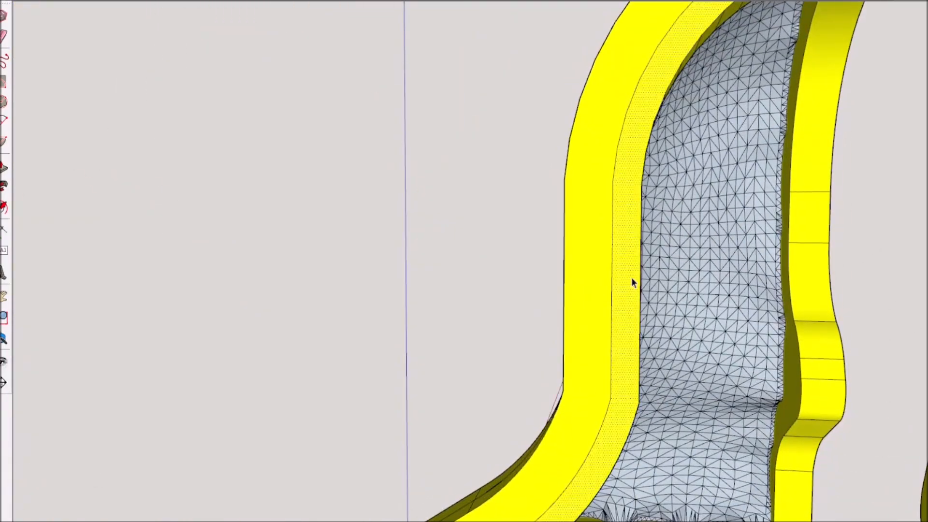
{"action": "scroll", "coordinate": [640, 272], "scroll_direction": "down", "scroll_amount": 4}
{"action": "middle_click_drag", "start_coordinate": [816, 48], "coordinate": [779, 65]}
{"action": "scroll", "coordinate": [626, 298], "scroll_direction": "down", "scroll_amount": 2}
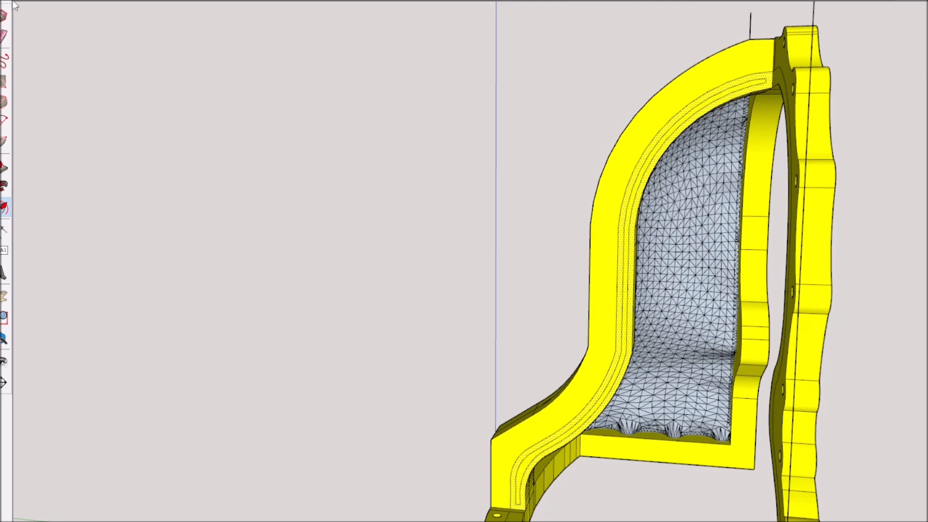
Erase the lines closing the upper end of the thin band on the seam face
{"action": "scroll", "coordinate": [749, 97], "scroll_direction": "up", "scroll_amount": 5}
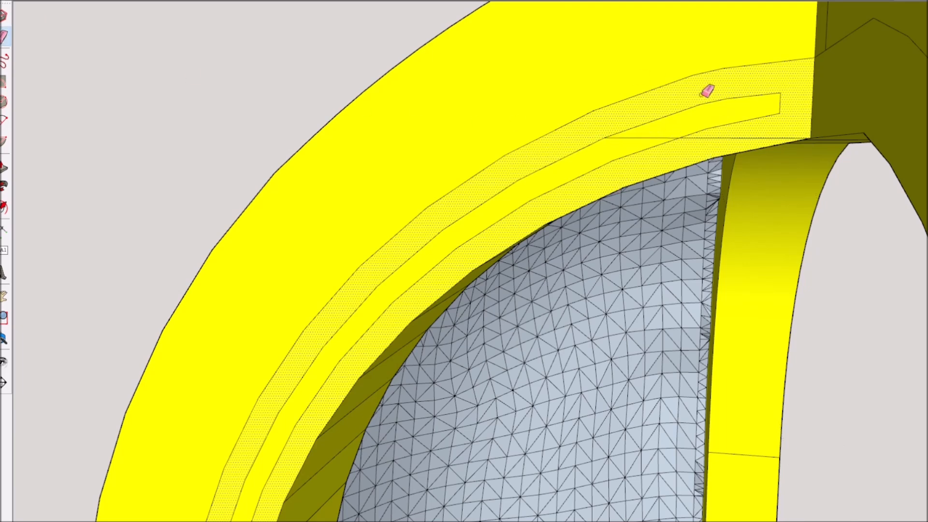
{"action": "scroll", "coordinate": [711, 127], "scroll_direction": "down", "scroll_amount": 6}
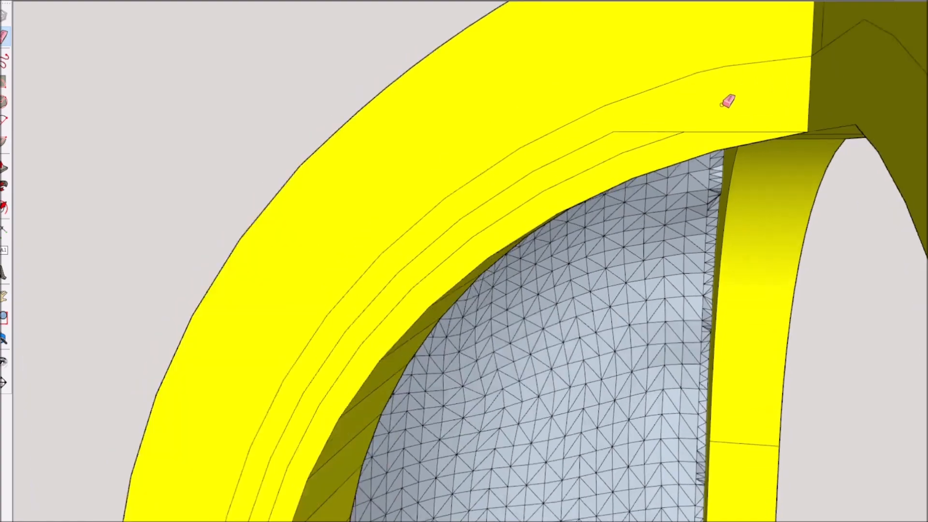
{"action": "scroll", "coordinate": [708, 101], "scroll_direction": "up", "scroll_amount": 4}
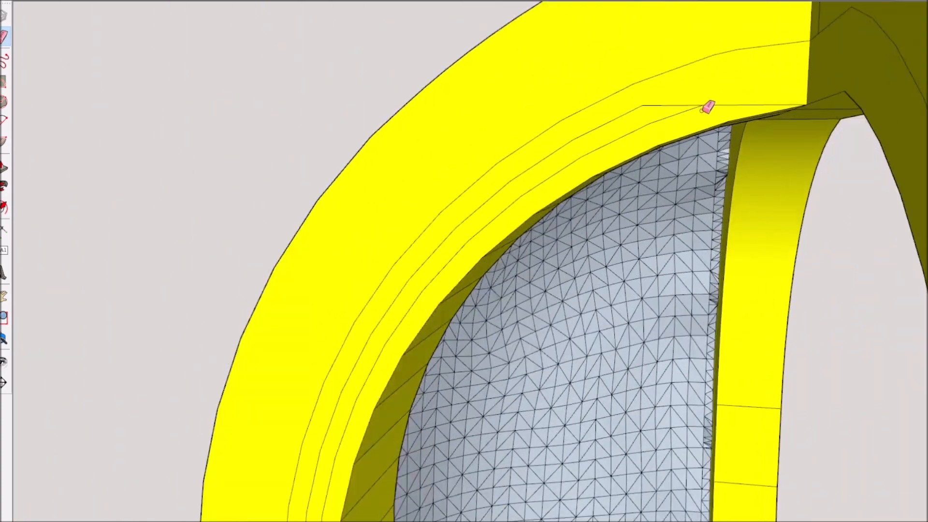
{"action": "scroll", "coordinate": [706, 106], "scroll_direction": "down", "scroll_amount": 6}
At the seam face's lower end, connect the band's inner outline to the inner edge with a line and erase the band's closed end
{"action": "scroll", "coordinate": [537, 355], "scroll_direction": "up", "scroll_amount": 3}
{"action": "middle_click_drag", "start_coordinate": [538, 355], "coordinate": [532, 279]}
{"action": "scroll", "coordinate": [532, 279], "scroll_direction": "up", "scroll_amount": 4}
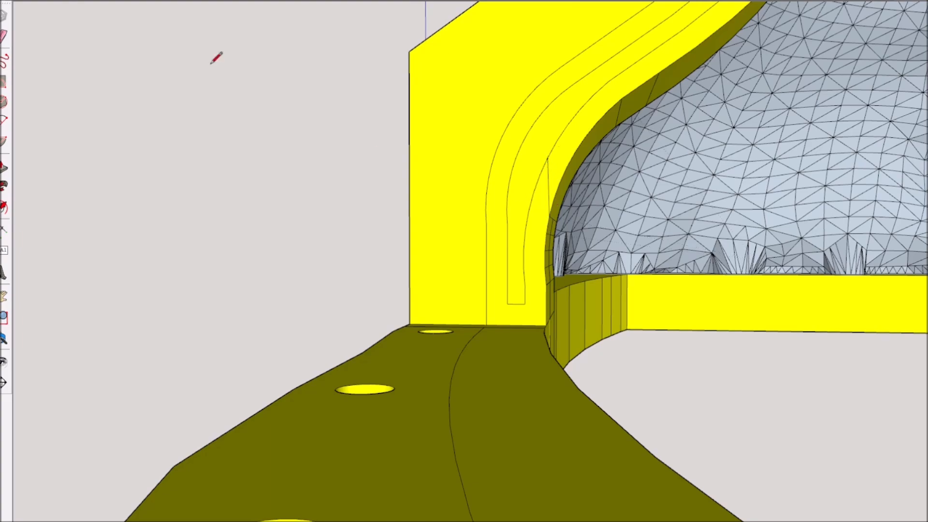
{"action": "scroll", "coordinate": [470, 159], "scroll_direction": "down", "scroll_amount": 5}
{"action": "mouse_move", "coordinate": [470, 160]}
{"action": "middle_mouse_down"}
{"action": "mouse_move", "coordinate": [534, 38]}
{"action": "mouse_move", "coordinate": [326, 387]}
{"action": "middle_mouse_up"}
{"action": "scroll", "coordinate": [511, 55], "scroll_direction": "up", "scroll_amount": 3}
{"action": "scroll", "coordinate": [331, 403], "scroll_direction": "up", "scroll_amount": 3}
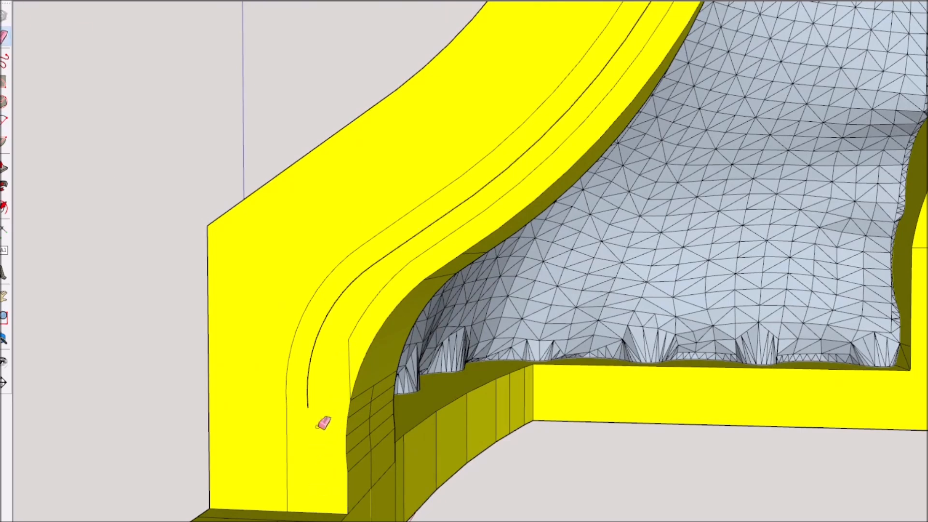
Erase the loose middle curve left along the seam face
{"action": "left_click", "coordinate": [383, 262]}
{"action": "scroll", "coordinate": [563, 186], "scroll_direction": "down", "scroll_amount": 4}
{"action": "middle_click_drag", "start_coordinate": [564, 187], "coordinate": [544, 241]}
{"action": "scroll", "coordinate": [566, 114], "scroll_direction": "up", "scroll_amount": 1}
{"action": "left_click", "coordinate": [565, 116]}
{"action": "scroll", "coordinate": [567, 112], "scroll_direction": "down", "scroll_amount": 2}
Push/Pull the thin strip that runs along the inner edge of the seam face
{"action": "key", "text": "a"}
{"action": "mouse_move", "coordinate": [567, 112]}
{"action": "middle_mouse_down"}
{"action": "mouse_move", "coordinate": [631, 166]}
{"action": "mouse_move", "coordinate": [244, 165]}
{"action": "mouse_move", "coordinate": [497, 169]}
{"action": "middle_mouse_up"}
{"action": "key", "text": "p"}
{"action": "scroll", "coordinate": [660, 186], "scroll_direction": "down", "scroll_amount": 1}
{"action": "scroll", "coordinate": [502, 169], "scroll_direction": "up", "scroll_amount": 4}
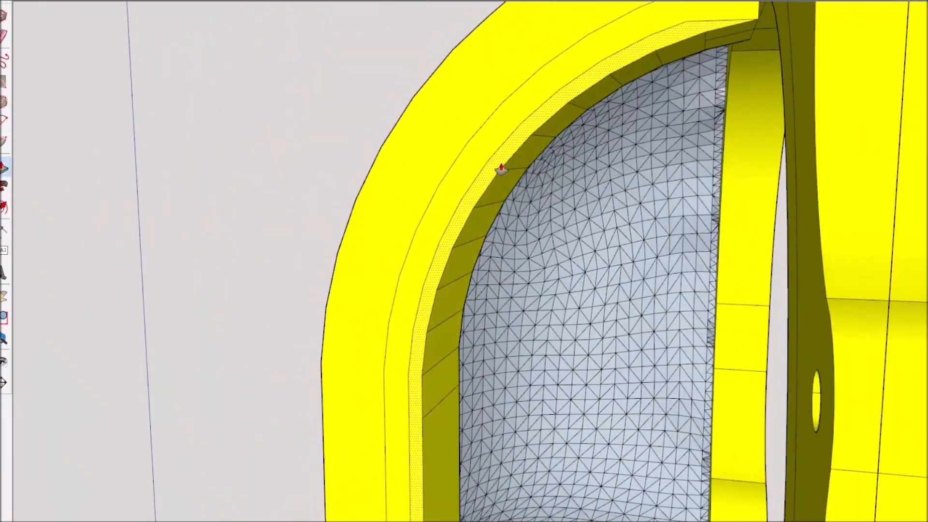
{"action": "left_click", "coordinate": [501, 168]}
{"action": "left_click", "coordinate": [543, 137]}
Move the separate surface mesh beside the mold into the mold's recess, aligning it at the lower inner corner
{"action": "scroll", "coordinate": [628, 166], "scroll_direction": "down", "scroll_amount": 4}
{"action": "middle_click_drag", "start_coordinate": [627, 166], "coordinate": [516, 117]}
{"action": "middle_click_drag", "start_coordinate": [457, 321], "coordinate": [464, 236]}
{"action": "scroll", "coordinate": [538, 193], "scroll_direction": "down", "scroll_amount": 4}
{"action": "scroll", "coordinate": [472, 236], "scroll_direction": "up", "scroll_amount": 3}
{"action": "scroll", "coordinate": [445, 237], "scroll_direction": "down", "scroll_amount": 3}
{"action": "scroll", "coordinate": [442, 183], "scroll_direction": "up", "scroll_amount": 4}
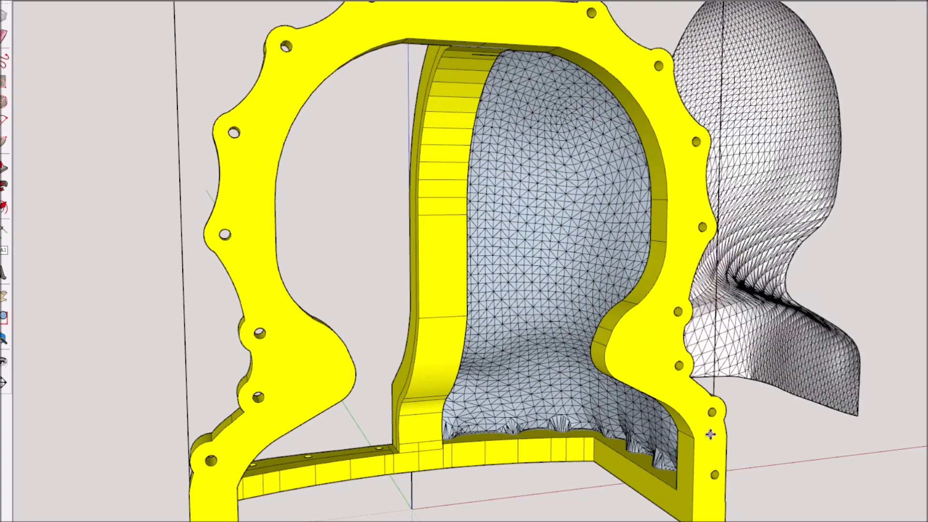
{"action": "left_click", "coordinate": [746, 479]}
{"action": "left_click", "coordinate": [892, 457]}
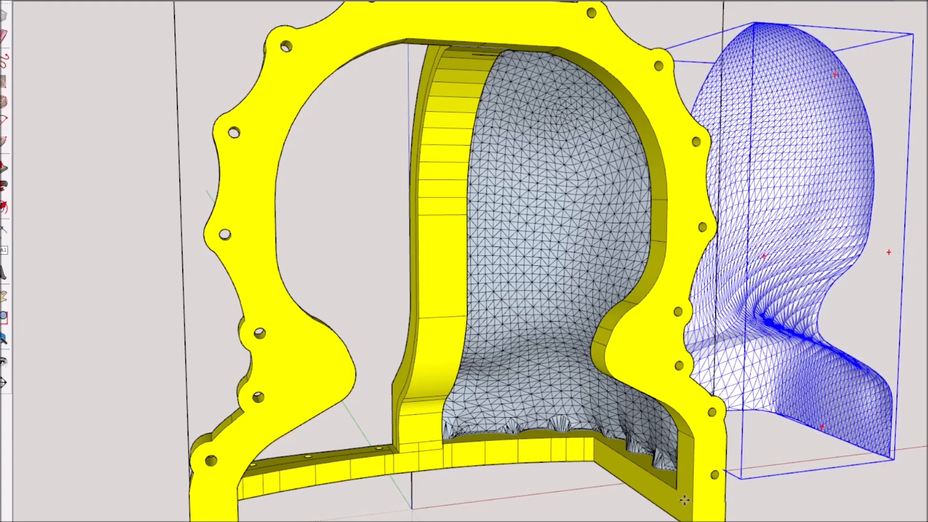
{"action": "left_click", "coordinate": [676, 489]}
Examine how the moved mesh meets the seam wall, the base and the lower inner corner of the mold
{"action": "scroll", "coordinate": [660, 468], "scroll_direction": "up", "scroll_amount": 4}
{"action": "middle_click_drag", "start_coordinate": [661, 468], "coordinate": [904, 410]}
{"action": "scroll", "coordinate": [675, 427], "scroll_direction": "down", "scroll_amount": 2}
{"action": "middle_click_drag", "start_coordinate": [464, 372], "coordinate": [285, 34]}
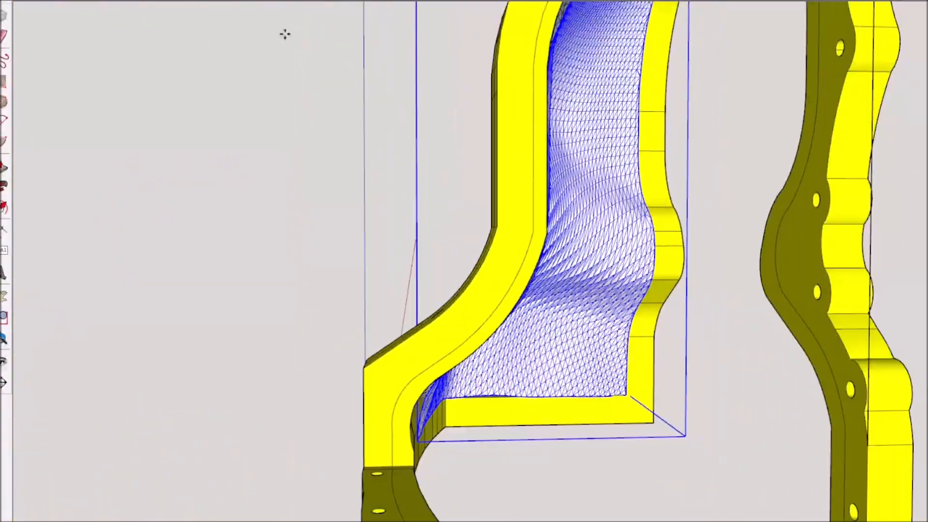
{"action": "middle_click_drag", "start_coordinate": [59, 21], "coordinate": [474, 475]}
{"action": "scroll", "coordinate": [508, 474], "scroll_direction": "up", "scroll_amount": 4}
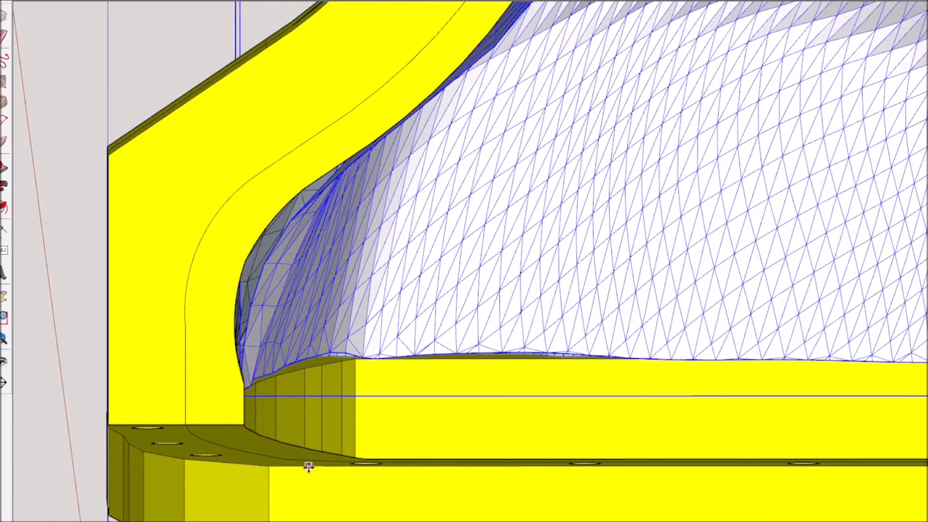
{"action": "scroll", "coordinate": [407, 420], "scroll_direction": "down", "scroll_amount": 3}
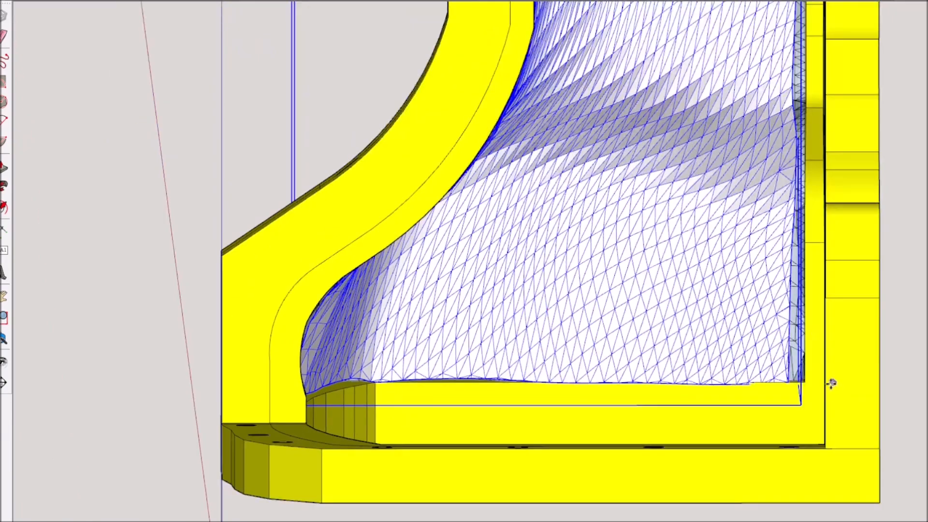
{"action": "left_click_drag", "start_coordinate": [825, 386], "coordinate": [825, 374]}
{"action": "middle_click_drag", "start_coordinate": [825, 373], "coordinate": [435, 382]}
{"action": "scroll", "coordinate": [503, 402], "scroll_direction": "up", "scroll_amount": 7}
{"action": "middle_click_drag", "start_coordinate": [556, 371], "coordinate": [463, 351]}
{"action": "left_click_drag", "start_coordinate": [442, 339], "coordinate": [516, 405]}
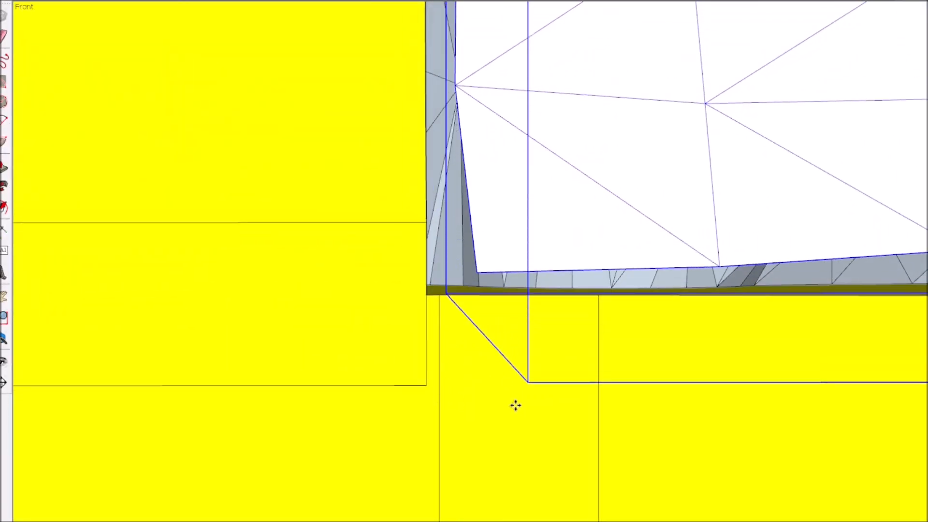
{"action": "left_click_drag", "start_coordinate": [408, 388], "coordinate": [382, 383]}
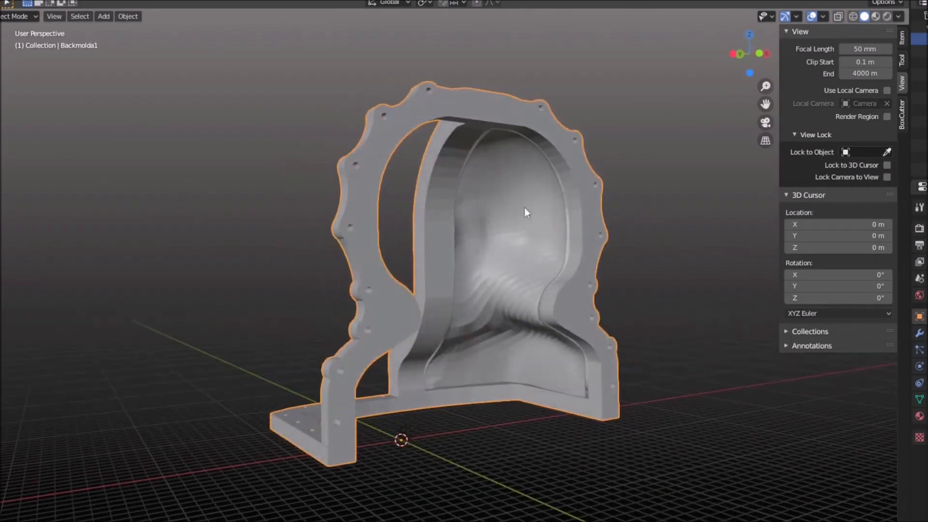
In Blender, undo and redo the last change repeatedly to compare both states of the mold
{"action": "left_click", "coordinate": [503, 169]}
{"action": "left_click", "coordinate": [17, 0]}
{"action": "left_click", "coordinate": [29, 1]}
{"action": "left_click", "coordinate": [17, 0]}
{"action": "left_click", "coordinate": [29, 10]}
{"action": "left_click", "coordinate": [17, 0]}
{"action": "left_click", "coordinate": [19, 3]}
{"action": "left_click", "coordinate": [17, 0]}
{"action": "left_click", "coordinate": [22, 11]}
{"action": "left_click", "coordinate": [17, 0]}
{"action": "left_click", "coordinate": [18, 3]}
{"action": "left_click", "coordinate": [17, 0]}
{"action": "left_click", "coordinate": [22, 10]}
{"action": "left_click", "coordinate": [19, 3]}
{"action": "left_click", "coordinate": [17, 0]}
{"action": "left_click", "coordinate": [22, 10]}
{"action": "left_click", "coordinate": [18, 1]}
{"action": "left_click", "coordinate": [22, 10]}
{"action": "left_click", "coordinate": [17, 0]}
{"action": "left_click", "coordinate": [19, 1]}
{"action": "left_click", "coordinate": [17, 0]}
{"action": "left_click", "coordinate": [22, 10]}
{"action": "left_click", "coordinate": [16, 0]}
{"action": "left_click", "coordinate": [18, 1]}
{"action": "left_click", "coordinate": [17, 0]}
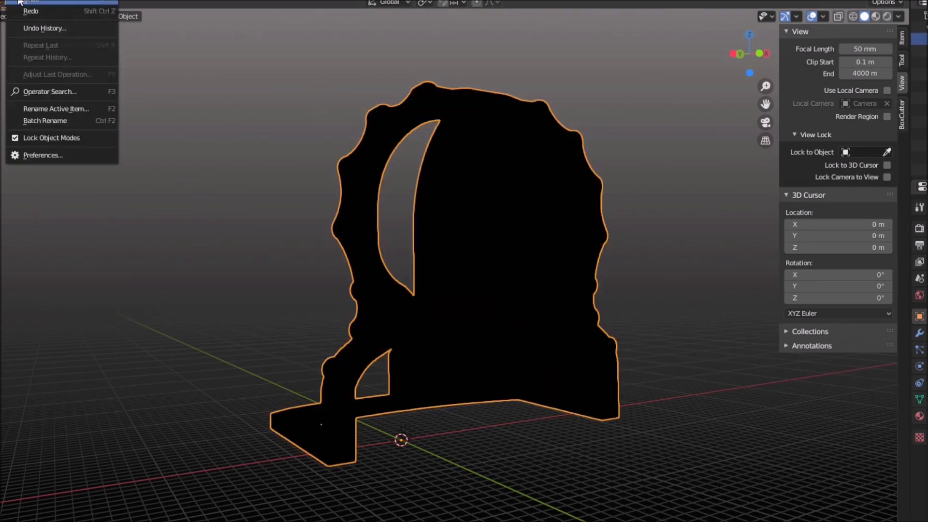
{"action": "left_click", "coordinate": [21, 9]}
{"action": "left_click", "coordinate": [17, 0]}
{"action": "left_click", "coordinate": [21, 10]}
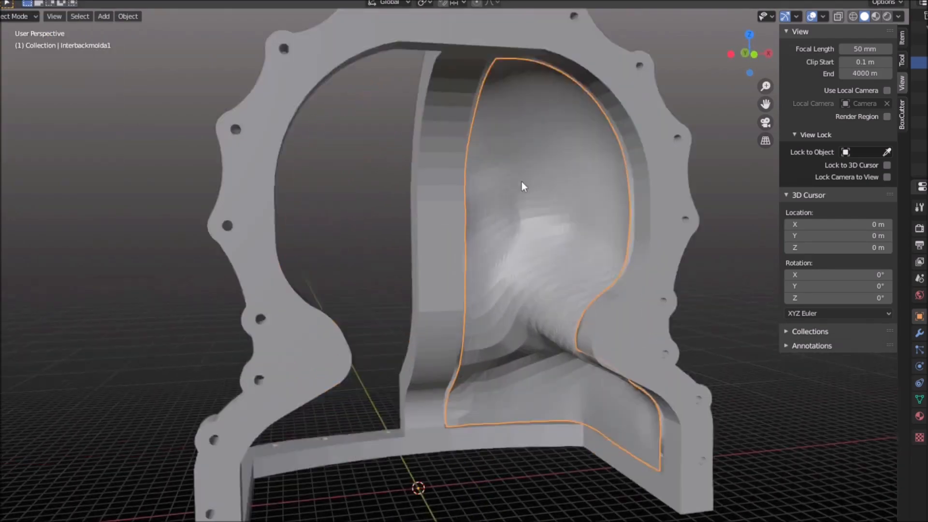
Select the inner surface mesh Interbackmolda1 and switch it to Sculpt Mode
{"action": "scroll", "coordinate": [537, 184], "scroll_direction": "up", "scroll_amount": 2}
{"action": "middle_click_drag", "start_coordinate": [549, 181], "coordinate": [58, 37]}
{"action": "scroll", "coordinate": [534, 180], "scroll_direction": "up", "scroll_amount": 4}
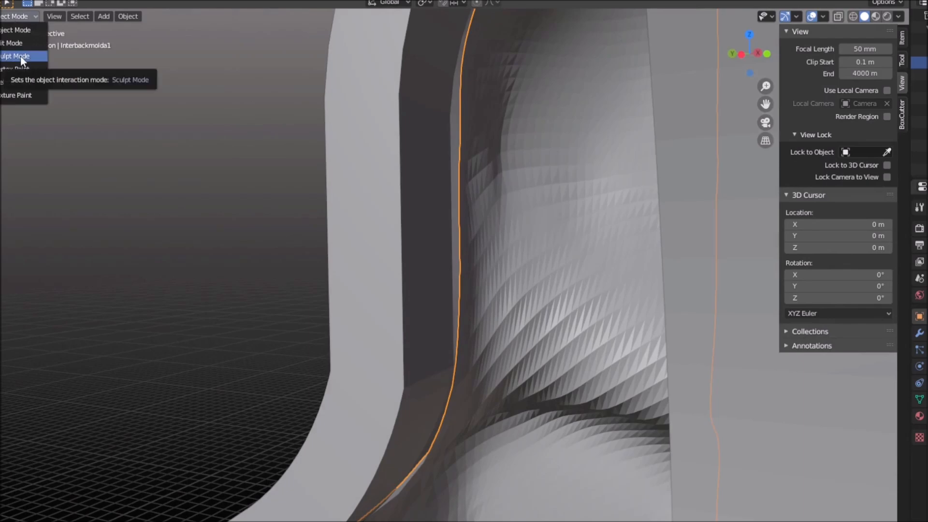
{"action": "left_click", "coordinate": [21, 56]}
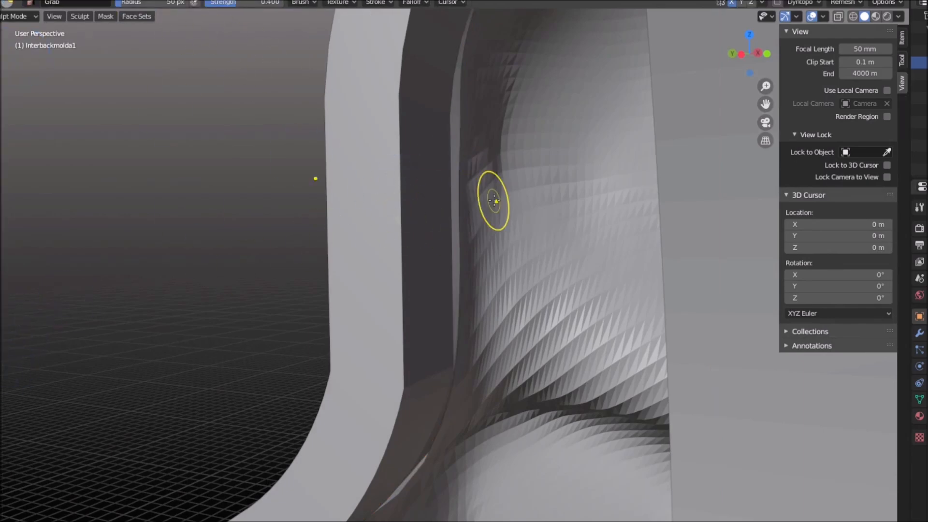
Pull the inner surface's edge toward the seam wall with the Grab brush, increasing its radius from 50 to 141 px
{"action": "middle_click_drag", "start_coordinate": [494, 200], "coordinate": [429, 214]}
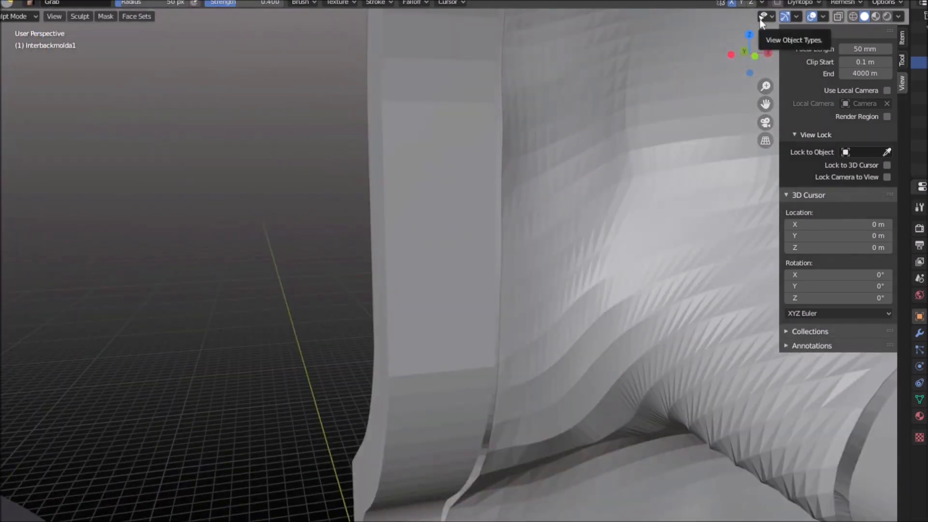
{"action": "middle_click_drag", "start_coordinate": [720, 29], "coordinate": [461, 137]}
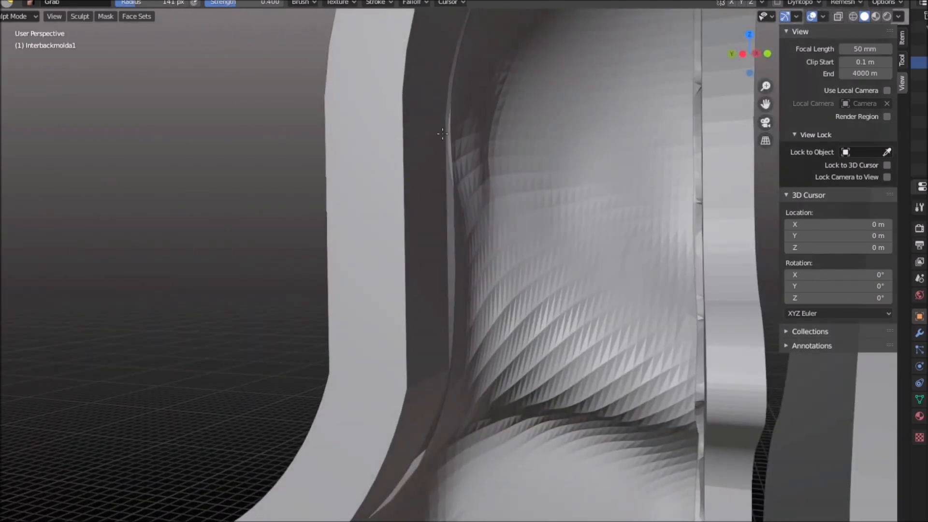
{"action": "scroll", "coordinate": [465, 122], "scroll_direction": "up", "scroll_amount": 2}
{"action": "middle_click_drag", "start_coordinate": [471, 121], "coordinate": [480, 141]}
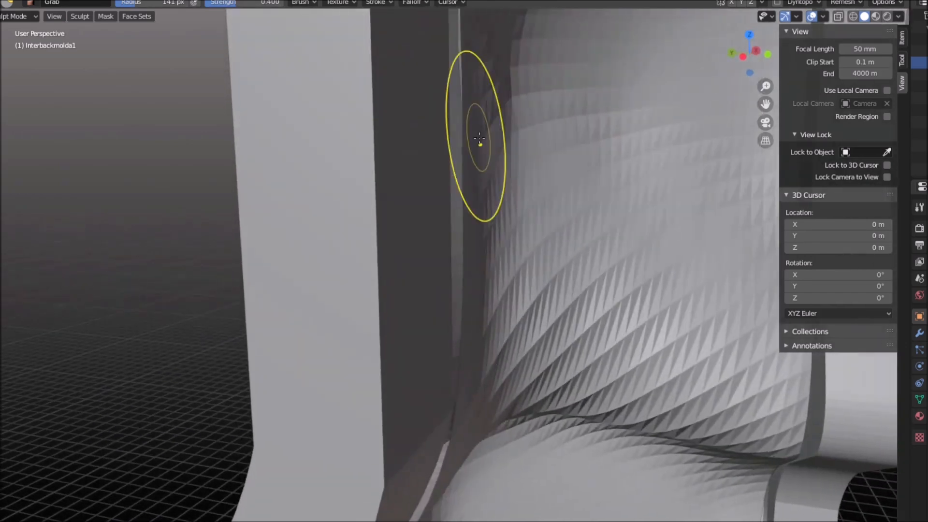
{"action": "scroll", "coordinate": [532, 164], "scroll_direction": "down", "scroll_amount": 3}
Enlarge the Grab brush to a 252 px radius and pull the surface's side edge against the seam wall
{"action": "middle_click_drag", "start_coordinate": [538, 166], "coordinate": [538, 188]}
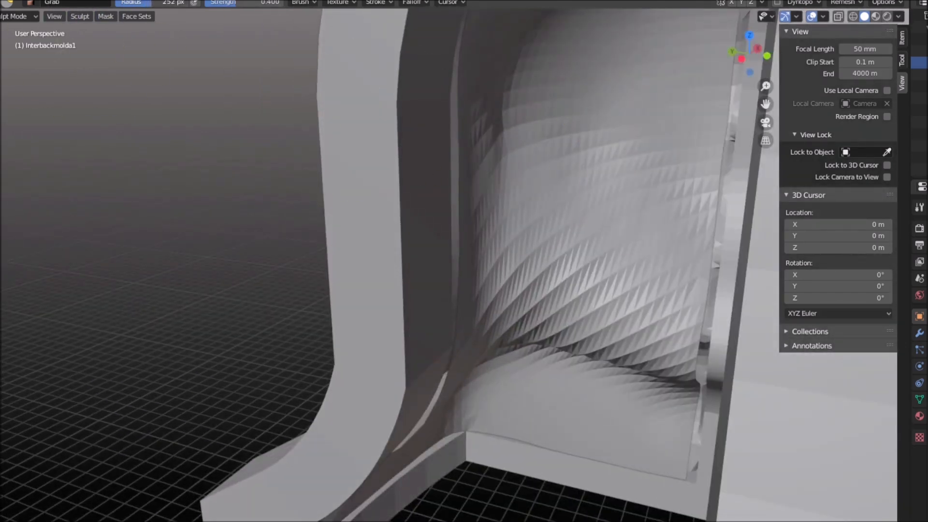
{"action": "middle_click_drag", "start_coordinate": [450, 117], "coordinate": [478, 101]}
{"action": "mouse_move", "coordinate": [429, 238]}
{"action": "middle_mouse_down"}
{"action": "mouse_move", "coordinate": [615, 219]}
{"action": "mouse_move", "coordinate": [450, 194]}
{"action": "middle_mouse_up"}
{"action": "scroll", "coordinate": [445, 191], "scroll_direction": "up", "scroll_amount": 2}
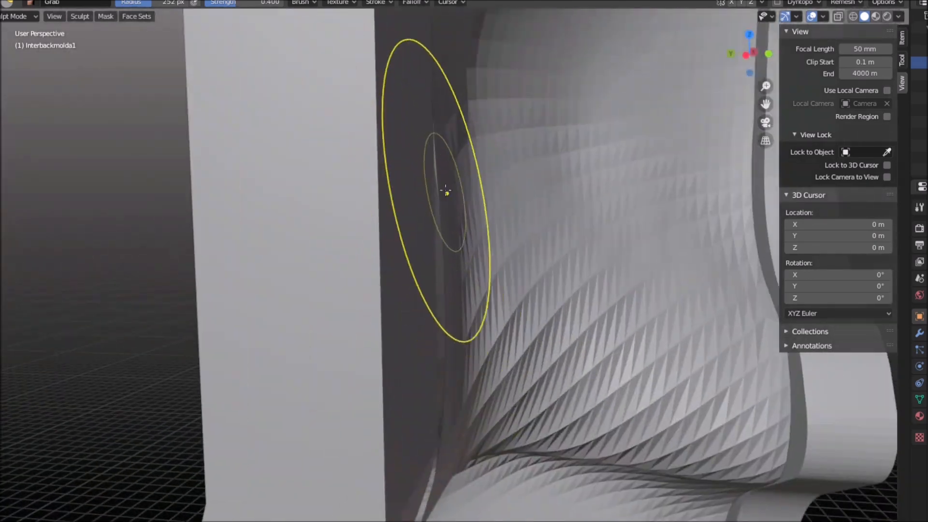
{"action": "mouse_move", "coordinate": [441, 252]}
{"action": "middle_mouse_down"}
{"action": "mouse_move", "coordinate": [373, 246]}
{"action": "mouse_move", "coordinate": [527, 215]}
{"action": "mouse_move", "coordinate": [500, 199]}
{"action": "mouse_move", "coordinate": [588, 259]}
{"action": "mouse_move", "coordinate": [472, 456]}
{"action": "middle_mouse_up"}
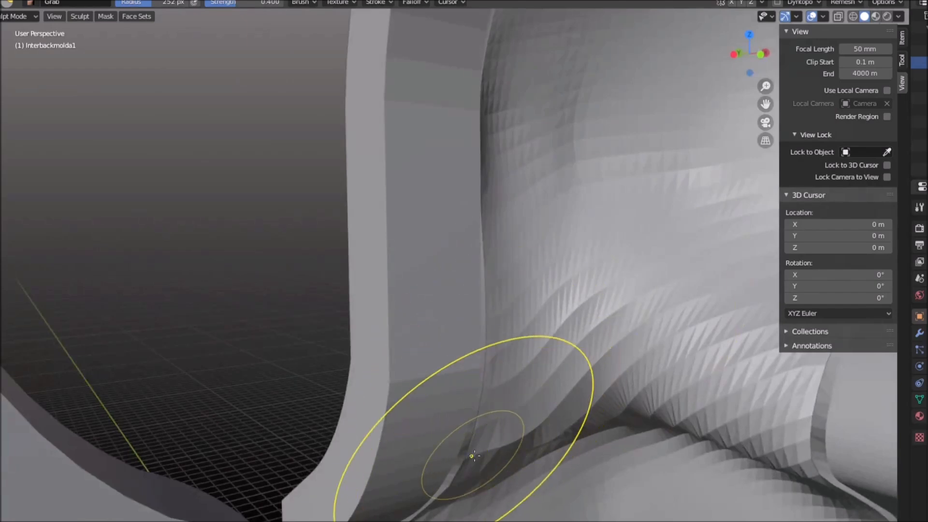
Pull the lower part of the inner surface toward the seam wall with the Grab brush to narrow the gap
{"action": "scroll", "coordinate": [530, 382], "scroll_direction": "down", "scroll_amount": 5}
{"action": "mouse_move", "coordinate": [530, 381]}
{"action": "middle_mouse_down"}
{"action": "mouse_move", "coordinate": [500, 360]}
{"action": "mouse_move", "coordinate": [362, 469]}
{"action": "mouse_move", "coordinate": [307, 461]}
{"action": "middle_mouse_up"}
{"action": "scroll", "coordinate": [362, 469], "scroll_direction": "up", "scroll_amount": 4}
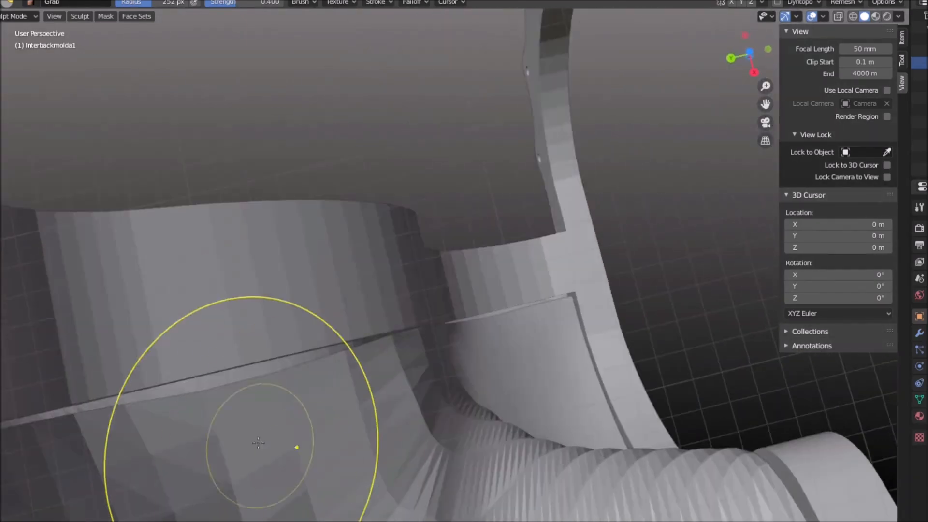
{"action": "middle_click_drag", "start_coordinate": [280, 386], "coordinate": [289, 192]}
{"action": "middle_click_drag", "start_coordinate": [284, 133], "coordinate": [290, 339]}
Pull the inner surface's upper edge toward the arched rim of the mold with the Grab brush
{"action": "scroll", "coordinate": [232, 227], "scroll_direction": "down", "scroll_amount": 5}
{"action": "scroll", "coordinate": [629, 72], "scroll_direction": "up", "scroll_amount": 3}
{"action": "middle_click_drag", "start_coordinate": [558, 89], "coordinate": [500, 37]}
{"action": "scroll", "coordinate": [578, 141], "scroll_direction": "up", "scroll_amount": 3}
{"action": "scroll", "coordinate": [578, 141], "scroll_direction": "down", "scroll_amount": 3}
{"action": "scroll", "coordinate": [503, 60], "scroll_direction": "down", "scroll_amount": 4}
{"action": "middle_click_drag", "start_coordinate": [581, 113], "coordinate": [586, 139], "text": "shift"}
{"action": "scroll", "coordinate": [603, 297], "scroll_direction": "up", "scroll_amount": 5}
{"action": "middle_click_drag", "start_coordinate": [609, 172], "coordinate": [552, 208]}
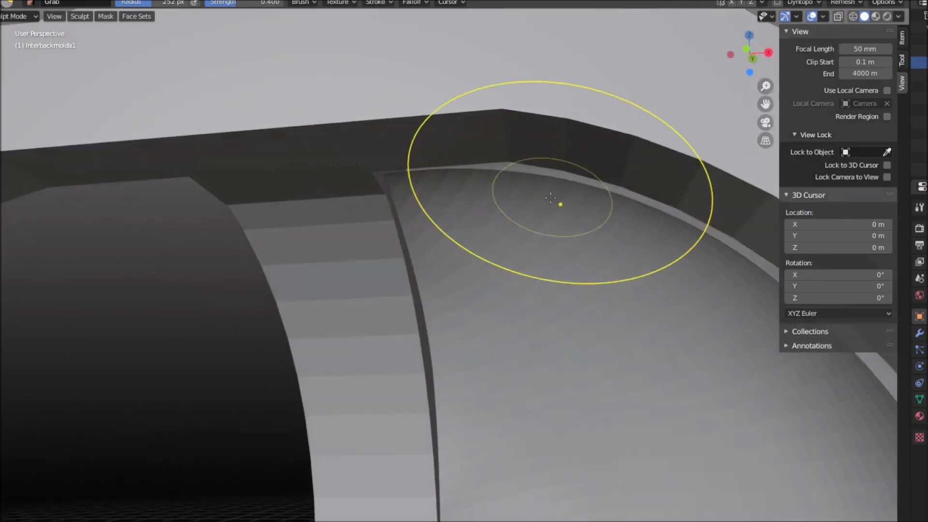
{"action": "scroll", "coordinate": [689, 223], "scroll_direction": "down", "scroll_amount": 5}
{"action": "scroll", "coordinate": [677, 355], "scroll_direction": "up", "scroll_amount": 5}
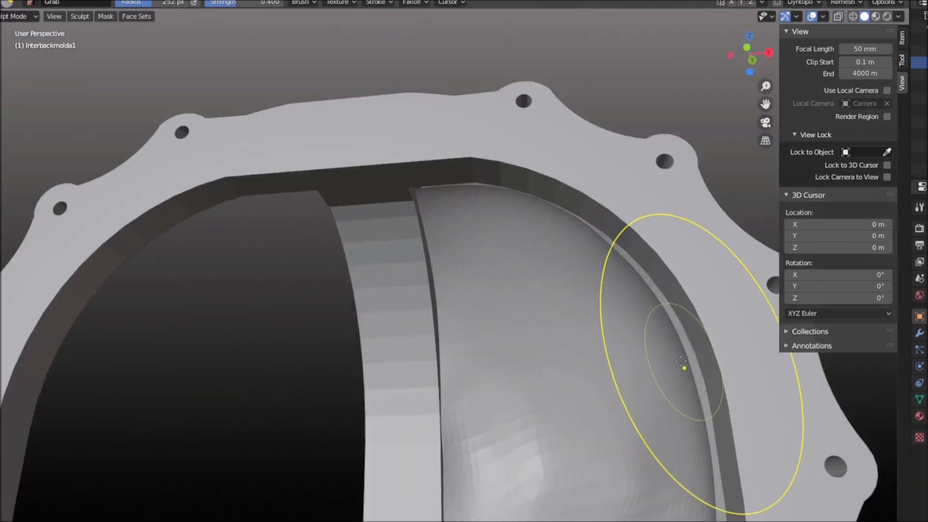
Grab the surface's outer edge along the upper curve of the flange and pull it against the rim
{"action": "middle_click_drag", "start_coordinate": [722, 476], "coordinate": [723, 367]}
{"action": "scroll", "coordinate": [723, 367], "scroll_direction": "down", "scroll_amount": 6}
{"action": "scroll", "coordinate": [738, 430], "scroll_direction": "up", "scroll_amount": 7}
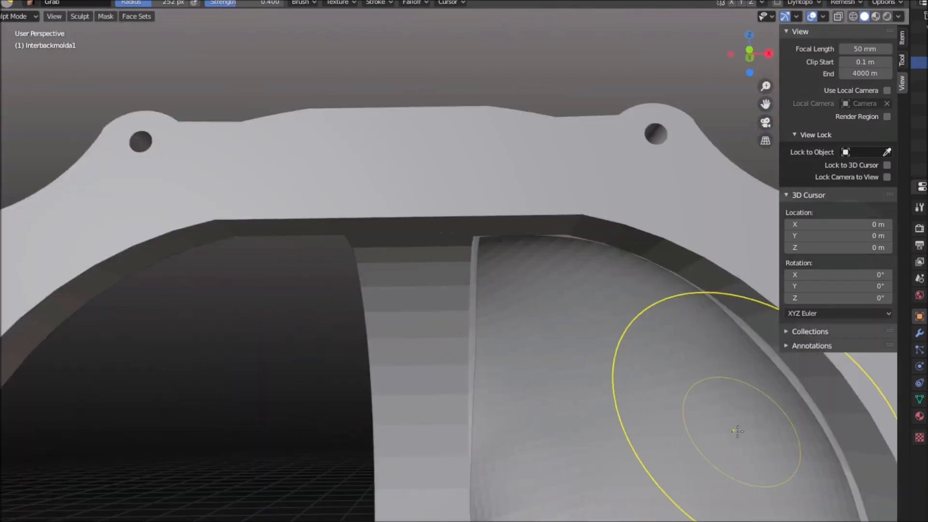
{"action": "middle_click_drag", "start_coordinate": [737, 431], "coordinate": [582, 230]}
{"action": "scroll", "coordinate": [586, 234], "scroll_direction": "down", "scroll_amount": 3}
{"action": "scroll", "coordinate": [586, 234], "scroll_direction": "down", "scroll_amount": 2}
{"action": "mouse_move", "coordinate": [588, 420]}
{"action": "middle_mouse_down"}
{"action": "mouse_move", "coordinate": [669, 408]}
{"action": "mouse_move", "coordinate": [487, 348]}
{"action": "mouse_move", "coordinate": [479, 322]}
{"action": "mouse_move", "coordinate": [489, 309]}
{"action": "mouse_move", "coordinate": [516, 419]}
{"action": "mouse_move", "coordinate": [588, 361]}
{"action": "middle_mouse_up"}
Pull the surface edge toward the flange at the narrow neck of the mold to close the hole there
{"action": "scroll", "coordinate": [487, 348], "scroll_direction": "up", "scroll_amount": 4}
{"action": "scroll", "coordinate": [516, 418], "scroll_direction": "down", "scroll_amount": 4}
{"action": "scroll", "coordinate": [588, 361], "scroll_direction": "up", "scroll_amount": 4}
{"action": "scroll", "coordinate": [588, 361], "scroll_direction": "up", "scroll_amount": 5}
{"action": "middle_click_drag", "start_coordinate": [715, 411], "coordinate": [717, 387]}
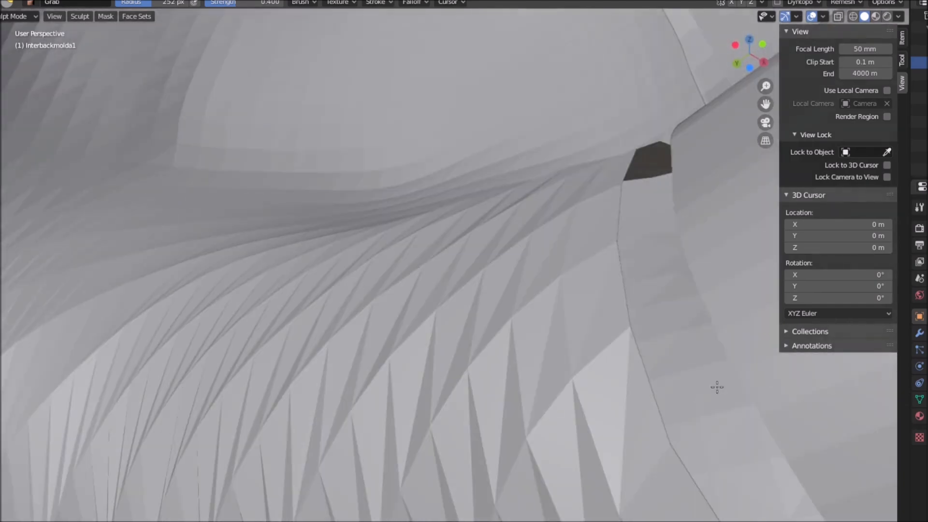
{"action": "middle_click_drag", "start_coordinate": [633, 333], "coordinate": [393, 379]}
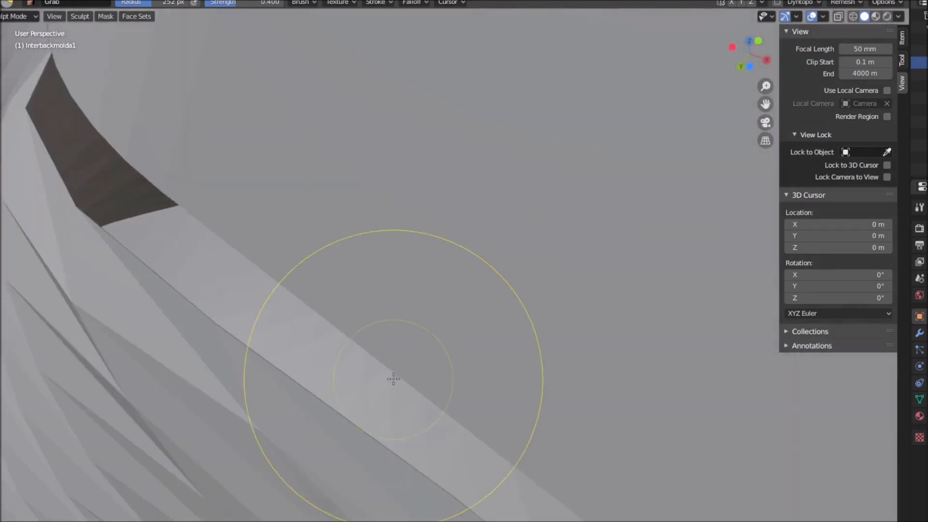
Pull the surface edge against the outer flange wall around the neck with the Grab brush
{"action": "scroll", "coordinate": [393, 379], "scroll_direction": "down", "scroll_amount": 8}
{"action": "key", "text": "KP_3"}
{"action": "middle_click_drag", "start_coordinate": [535, 342], "coordinate": [655, 338]}
{"action": "scroll", "coordinate": [731, 335], "scroll_direction": "up", "scroll_amount": 4}
{"action": "middle_click_drag", "start_coordinate": [503, 248], "coordinate": [539, 257]}
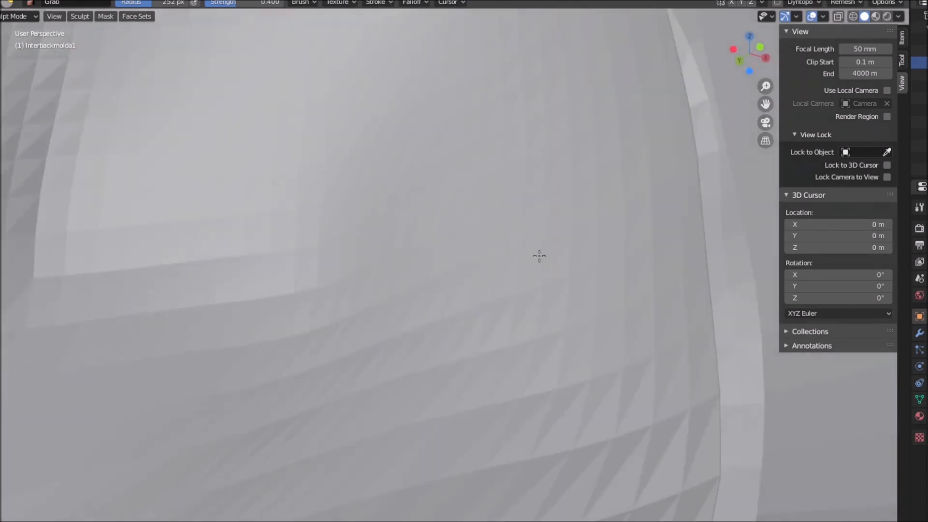
{"action": "scroll", "coordinate": [546, 263], "scroll_direction": "down", "scroll_amount": 4}
{"action": "middle_click_drag", "start_coordinate": [603, 311], "coordinate": [556, 342]}
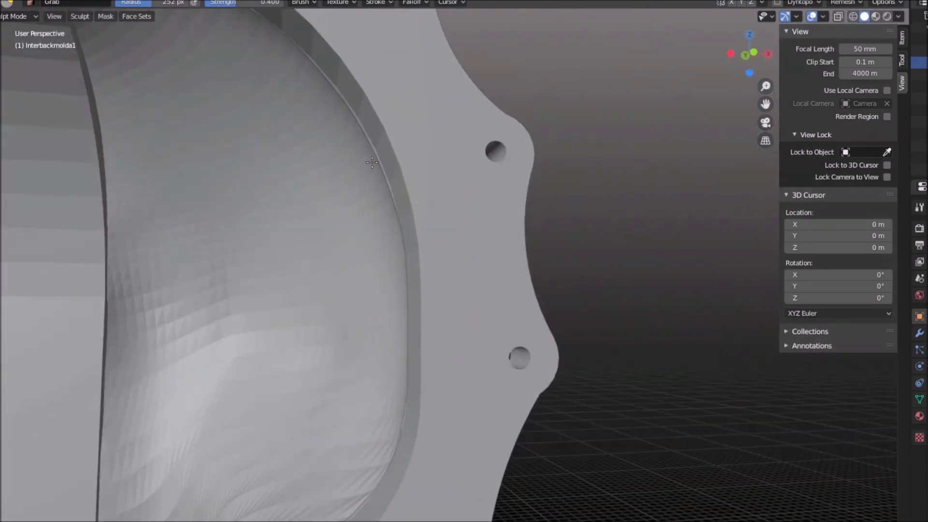
Close the remaining gaps along the upper rim and seam wall with the Grab brush, and return to Object Mode
{"action": "middle_click_drag", "start_coordinate": [417, 208], "coordinate": [454, 216]}
{"action": "scroll", "coordinate": [454, 216], "scroll_direction": "down", "scroll_amount": 2}
{"action": "left_click", "coordinate": [13, 32]}
{"action": "mouse_move", "coordinate": [271, 270]}
{"action": "middle_mouse_down"}
{"action": "mouse_move", "coordinate": [317, 257]}
{"action": "mouse_move", "coordinate": [292, 194]}
{"action": "mouse_move", "coordinate": [341, 183]}
{"action": "middle_mouse_up"}
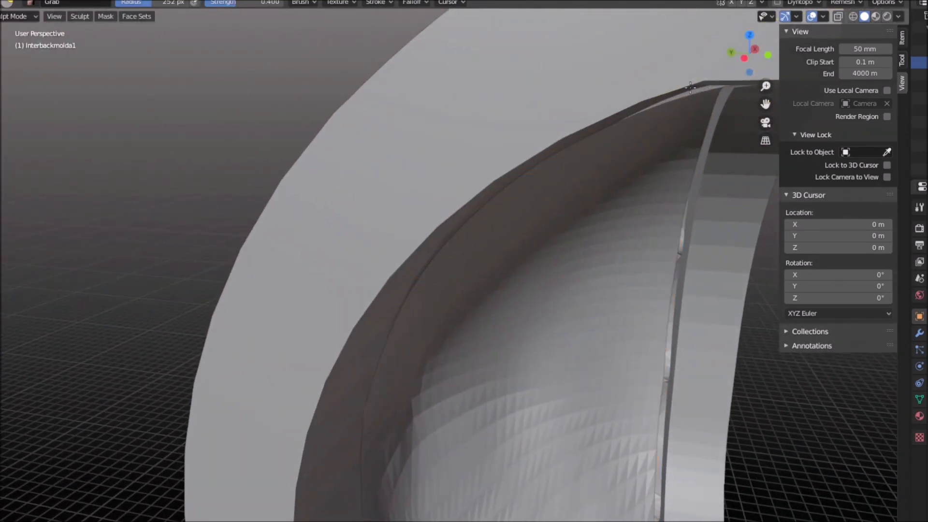
{"action": "middle_click_drag", "start_coordinate": [691, 89], "coordinate": [634, 95]}
{"action": "mouse_move", "coordinate": [338, 127]}
{"action": "middle_mouse_down"}
{"action": "mouse_move", "coordinate": [213, 117]}
{"action": "mouse_move", "coordinate": [232, 151]}
{"action": "mouse_move", "coordinate": [324, 181]}
{"action": "mouse_move", "coordinate": [270, 160]}
{"action": "middle_mouse_up"}
{"action": "left_click", "coordinate": [4, 17]}
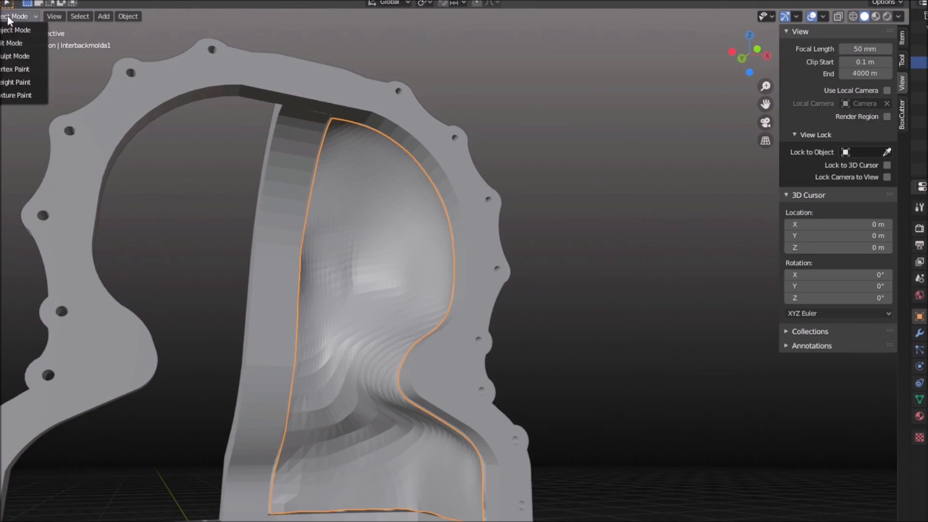
Examine the surface's edge against the flange at the narrow neck in Sculpt Mode for remaining gaps
{"action": "left_click", "coordinate": [11, 43]}
{"action": "scroll", "coordinate": [498, 145], "scroll_direction": "up", "scroll_amount": 8}
{"action": "scroll", "coordinate": [508, 145], "scroll_direction": "down", "scroll_amount": 3}
{"action": "middle_click_drag", "start_coordinate": [507, 145], "coordinate": [518, 182]}
{"action": "scroll", "coordinate": [557, 182], "scroll_direction": "down", "scroll_amount": 3}
{"action": "scroll", "coordinate": [211, 300], "scroll_direction": "up", "scroll_amount": 4}
{"action": "mouse_move", "coordinate": [211, 300]}
{"action": "middle_mouse_down"}
{"action": "mouse_move", "coordinate": [237, 307]}
{"action": "mouse_move", "coordinate": [162, 290]}
{"action": "middle_mouse_up"}
{"action": "scroll", "coordinate": [237, 308], "scroll_direction": "down", "scroll_amount": 5}
{"action": "left_click", "coordinate": [5, 19]}
{"action": "left_click", "coordinate": [11, 56]}
{"action": "mouse_move", "coordinate": [315, 286]}
{"action": "middle_mouse_down"}
{"action": "mouse_move", "coordinate": [279, 289]}
{"action": "mouse_move", "coordinate": [228, 369]}
{"action": "mouse_move", "coordinate": [497, 228]}
{"action": "mouse_move", "coordinate": [496, 302]}
{"action": "middle_mouse_up"}
{"action": "scroll", "coordinate": [496, 303], "scroll_direction": "up", "scroll_amount": 4}
{"action": "scroll", "coordinate": [497, 303], "scroll_direction": "down", "scroll_amount": 2}
{"action": "left_click", "coordinate": [13, 17]}
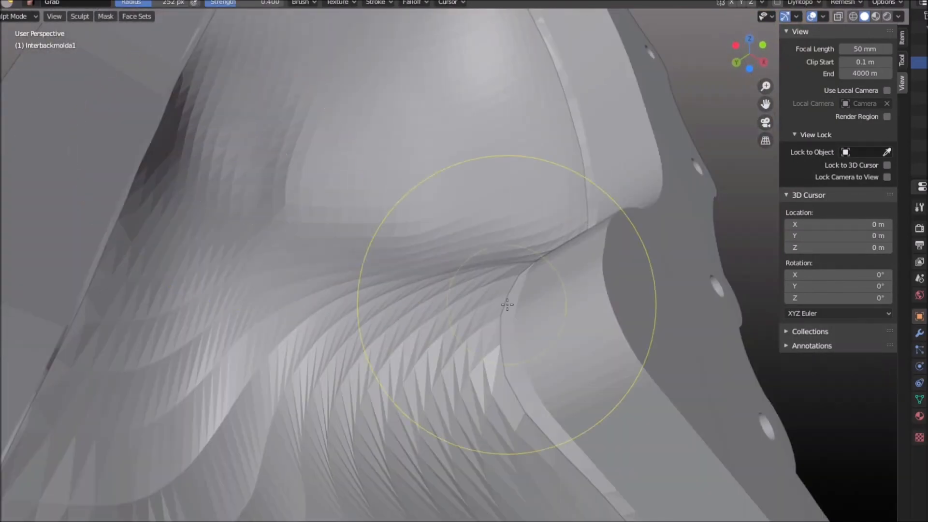
In Edit Mode with edge selection, select the edge loop where the surface meets the outer flange
{"action": "left_click", "coordinate": [13, 42]}
{"action": "left_click", "coordinate": [60, 17]}
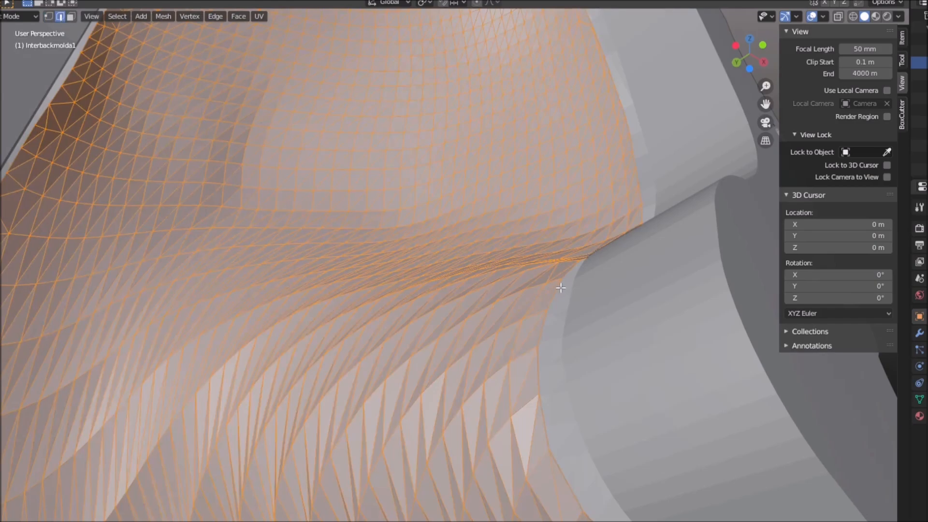
{"action": "left_click", "coordinate": [568, 276]}
{"action": "scroll", "coordinate": [568, 273], "scroll_direction": "down", "scroll_amount": 4}
{"action": "middle_click_drag", "start_coordinate": [568, 273], "coordinate": [539, 311]}
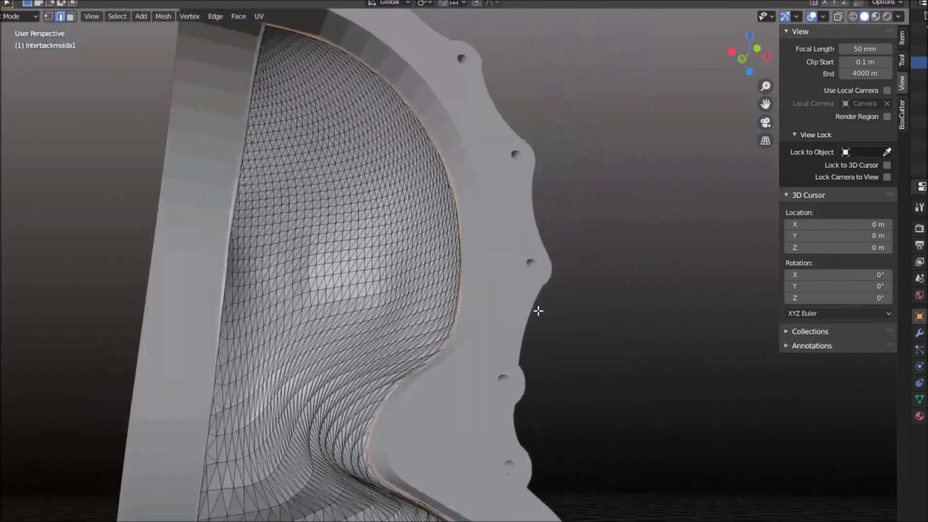
Add the surface's boundary edges along the central seam wall to the selection, starting at the upper corner
{"action": "mouse_move", "coordinate": [322, 94]}
{"action": "middle_mouse_down"}
{"action": "mouse_move", "coordinate": [299, 65]}
{"action": "mouse_move", "coordinate": [315, 127]}
{"action": "mouse_move", "coordinate": [349, 116]}
{"action": "mouse_move", "coordinate": [328, 82]}
{"action": "middle_mouse_up"}
{"action": "scroll", "coordinate": [327, 82], "scroll_direction": "up", "scroll_amount": 5}
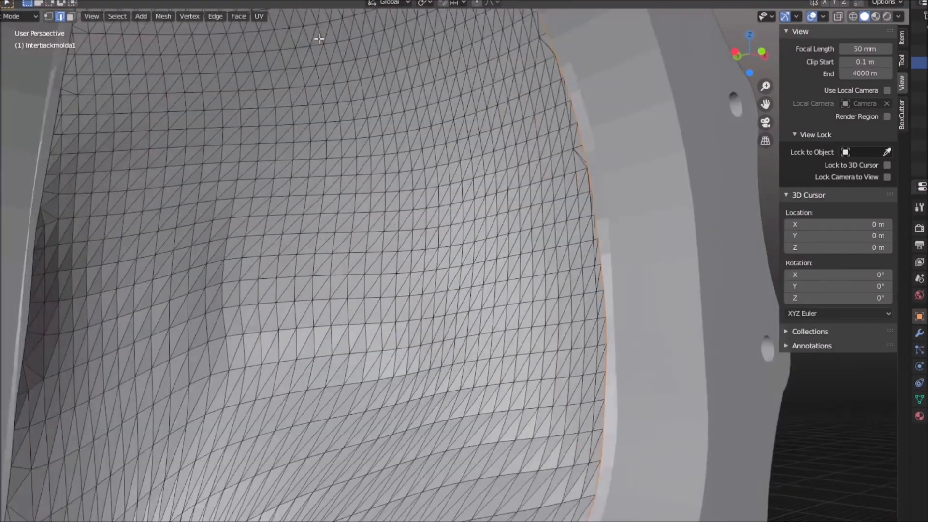
{"action": "scroll", "coordinate": [314, 42], "scroll_direction": "down", "scroll_amount": 5}
{"action": "scroll", "coordinate": [312, 52], "scroll_direction": "up", "scroll_amount": 3}
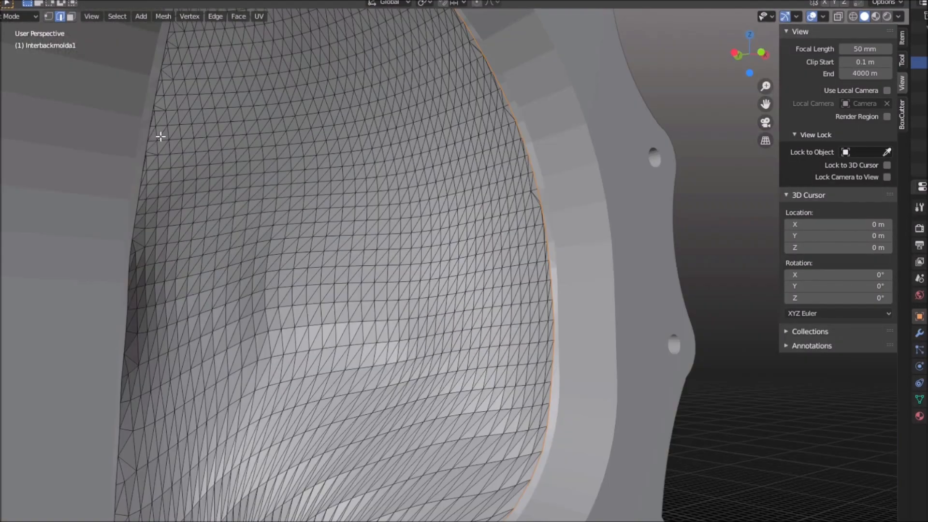
{"action": "scroll", "coordinate": [148, 131], "scroll_direction": "down", "scroll_amount": 7}
{"action": "middle_click_drag", "start_coordinate": [224, 145], "coordinate": [341, 271]}
{"action": "scroll", "coordinate": [158, 208], "scroll_direction": "up", "scroll_amount": 6}
{"action": "middle_click_drag", "start_coordinate": [158, 209], "coordinate": [100, 156]}
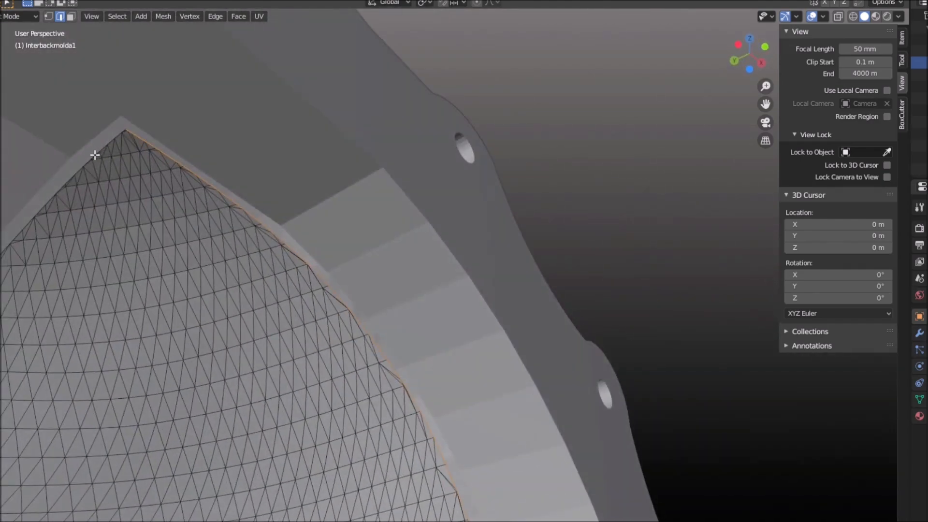
{"action": "left_click", "coordinate": [94, 154], "text": "alt+shift"}
Add the surface's lower boundary edges along the mold base to the selection
{"action": "scroll", "coordinate": [201, 153], "scroll_direction": "down", "scroll_amount": 6}
{"action": "middle_click_drag", "start_coordinate": [244, 309], "coordinate": [300, 314]}
{"action": "scroll", "coordinate": [389, 308], "scroll_direction": "up", "scroll_amount": 5}
{"action": "middle_click_drag", "start_coordinate": [374, 448], "coordinate": [191, 339], "text": "shift"}
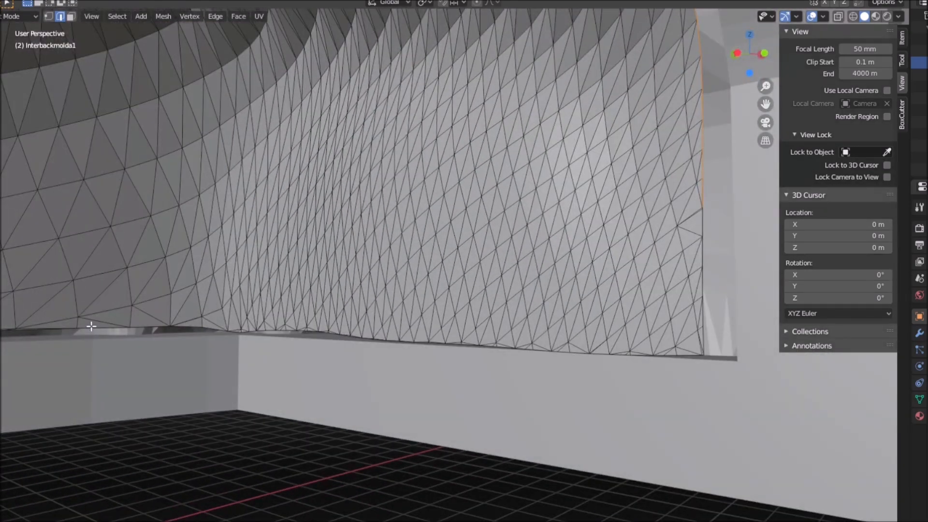
{"action": "scroll", "coordinate": [280, 292], "scroll_direction": "down", "scroll_amount": 5}
{"action": "middle_click_drag", "start_coordinate": [280, 292], "coordinate": [271, 325]}
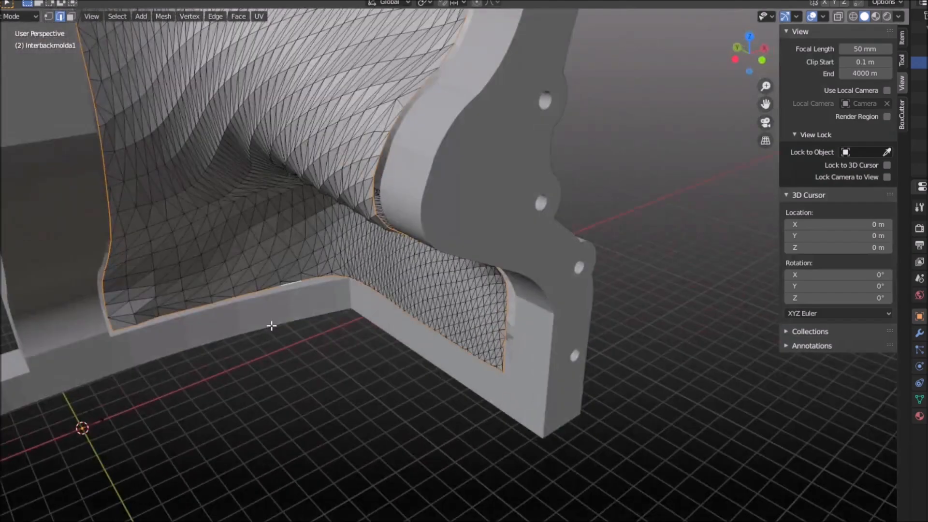
Finish editing the surface's boundary edges and return the mesh to Object Mode
{"action": "scroll", "coordinate": [263, 236], "scroll_direction": "down", "scroll_amount": 5}
{"action": "scroll", "coordinate": [307, 44], "scroll_direction": "up", "scroll_amount": 4}
{"action": "middle_click_drag", "start_coordinate": [263, 236], "coordinate": [329, 142]}
{"action": "scroll", "coordinate": [306, 45], "scroll_direction": "up", "scroll_amount": 3}
{"action": "scroll", "coordinate": [331, 141], "scroll_direction": "down", "scroll_amount": 6}
{"action": "scroll", "coordinate": [348, 133], "scroll_direction": "up", "scroll_amount": 3}
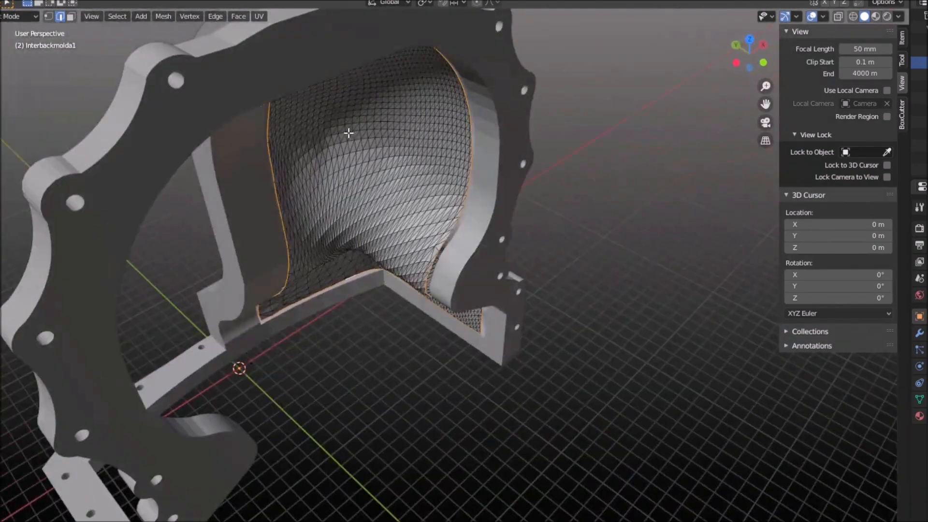
{"action": "right_click", "coordinate": [468, 99]}
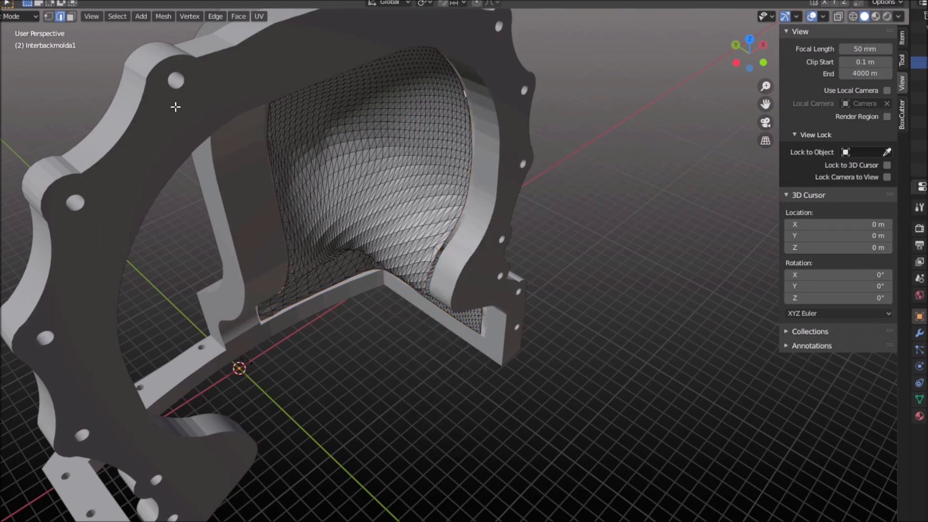
{"action": "left_click", "coordinate": [14, 30]}
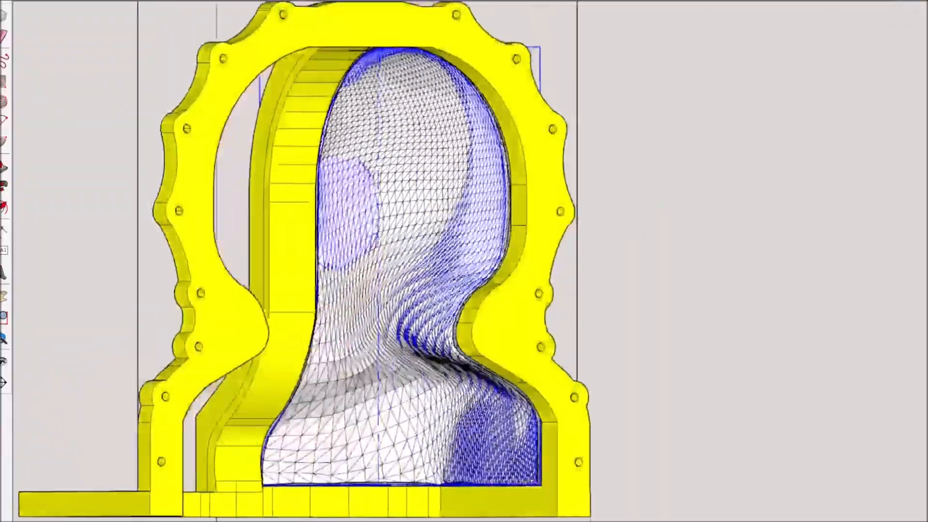
Switch to SketchUp and examine how the surface mesh meets the yellow mold's flange and base
{"action": "scroll", "coordinate": [536, 468], "scroll_direction": "up", "scroll_amount": 8}
{"action": "mouse_move", "coordinate": [535, 465]}
{"action": "middle_mouse_down"}
{"action": "mouse_move", "coordinate": [536, 480]}
{"action": "mouse_move", "coordinate": [486, 473]}
{"action": "middle_mouse_up"}
{"action": "scroll", "coordinate": [435, 467], "scroll_direction": "down", "scroll_amount": 5}
{"action": "scroll", "coordinate": [612, 472], "scroll_direction": "up", "scroll_amount": 6}
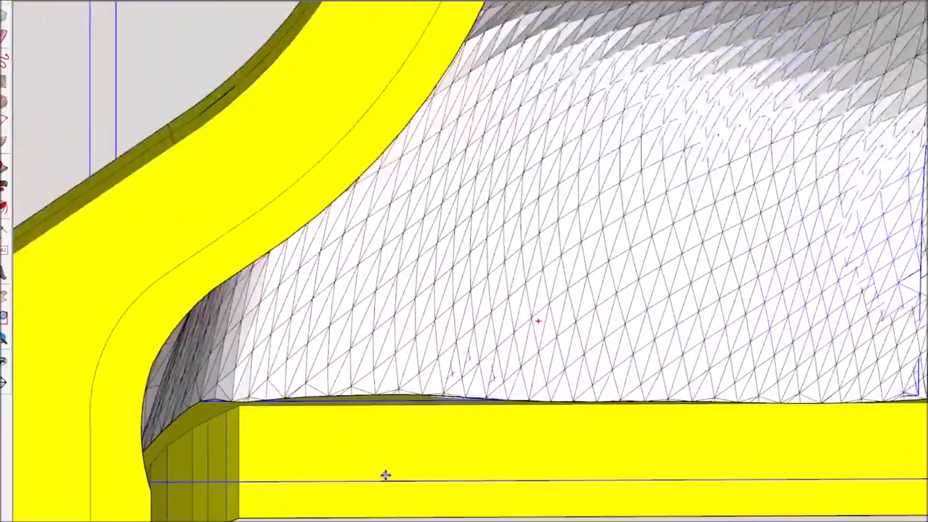
{"action": "scroll", "coordinate": [465, 319], "scroll_direction": "down", "scroll_amount": 5}
{"action": "mouse_move", "coordinate": [465, 319]}
{"action": "middle_mouse_down"}
{"action": "mouse_move", "coordinate": [128, 411]}
{"action": "mouse_move", "coordinate": [274, 346]}
{"action": "mouse_move", "coordinate": [276, 325]}
{"action": "mouse_move", "coordinate": [93, 303]}
{"action": "mouse_move", "coordinate": [215, 307]}
{"action": "mouse_move", "coordinate": [341, 71]}
{"action": "middle_mouse_up"}
{"action": "scroll", "coordinate": [341, 71], "scroll_direction": "up", "scroll_amount": 3}
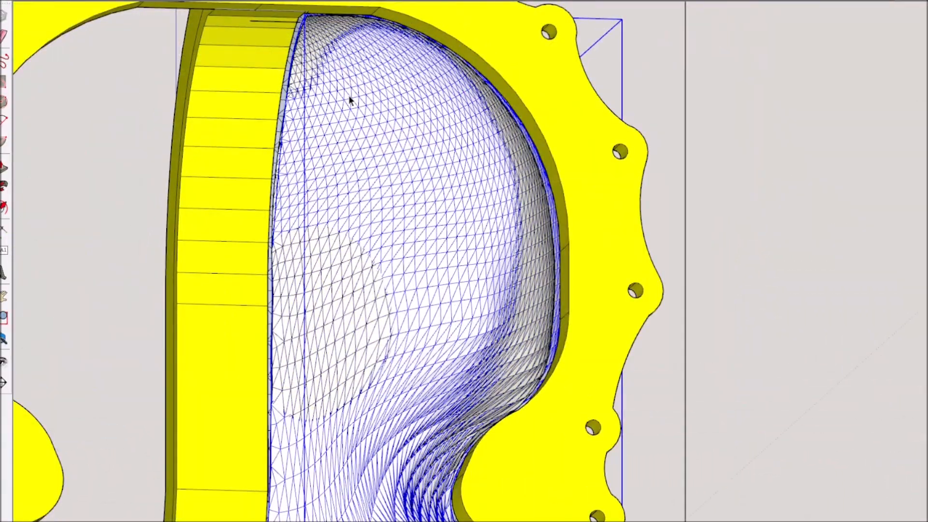
{"action": "scroll", "coordinate": [349, 95], "scroll_direction": "down", "scroll_amount": 2}
Draw lines from the mold's upper inner corner to the mesh's corner vertices, forming triangular faces across the gap
{"action": "mouse_move", "coordinate": [350, 129]}
{"action": "middle_mouse_down"}
{"action": "mouse_move", "coordinate": [852, 224]}
{"action": "mouse_move", "coordinate": [808, 244]}
{"action": "mouse_move", "coordinate": [499, 231]}
{"action": "middle_mouse_up"}
{"action": "scroll", "coordinate": [500, 232], "scroll_direction": "up", "scroll_amount": 3}
{"action": "scroll", "coordinate": [315, 273], "scroll_direction": "down", "scroll_amount": 5}
{"action": "scroll", "coordinate": [313, 228], "scroll_direction": "up", "scroll_amount": 10}
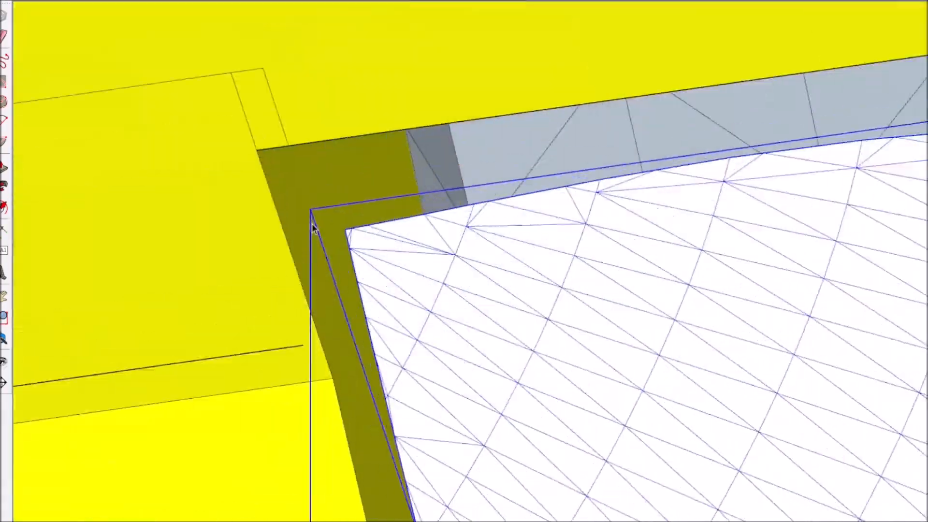
{"action": "scroll", "coordinate": [313, 228], "scroll_direction": "down", "scroll_amount": 5}
{"action": "scroll", "coordinate": [271, 298], "scroll_direction": "up", "scroll_amount": 8}
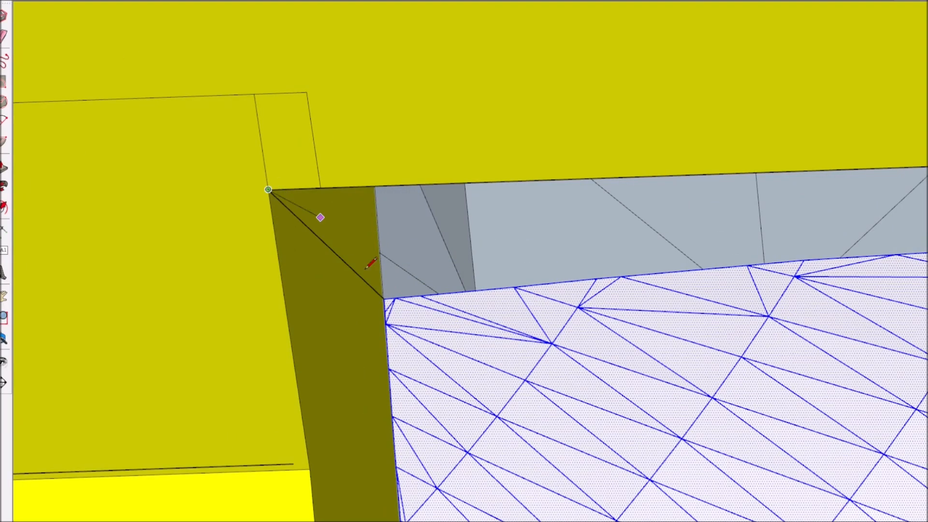
{"action": "middle_click_drag", "start_coordinate": [390, 292], "coordinate": [408, 252]}
{"action": "left_click", "coordinate": [361, 132]}
{"action": "left_click", "coordinate": [548, 285]}
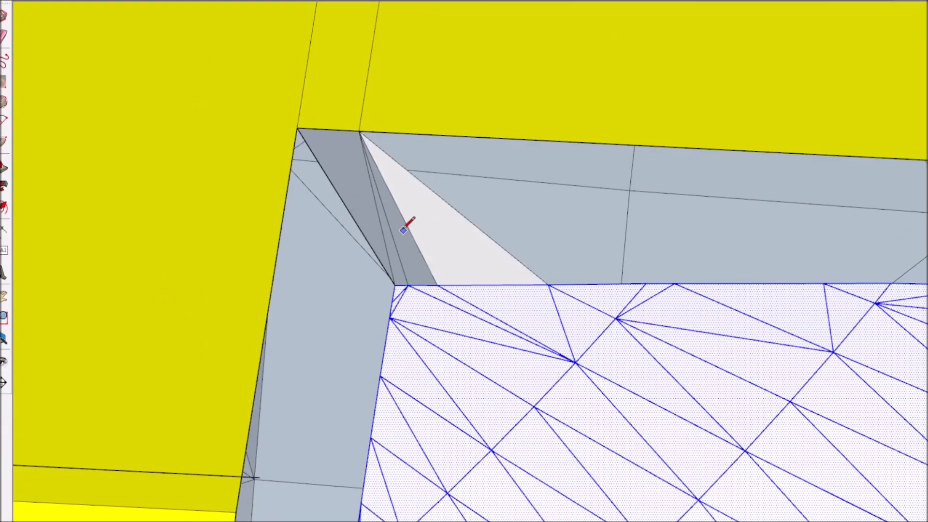
Reverse the gray triangular faces at the upper inner corner so their orientation matches the mesh
{"action": "key", "text": "space"}
{"action": "left_click", "coordinate": [352, 180]}
{"action": "scroll", "coordinate": [363, 206], "scroll_direction": "up", "scroll_amount": 3}
{"action": "left_click", "coordinate": [422, 309], "text": "shift"}
{"action": "left_click", "coordinate": [453, 310], "text": "shift"}
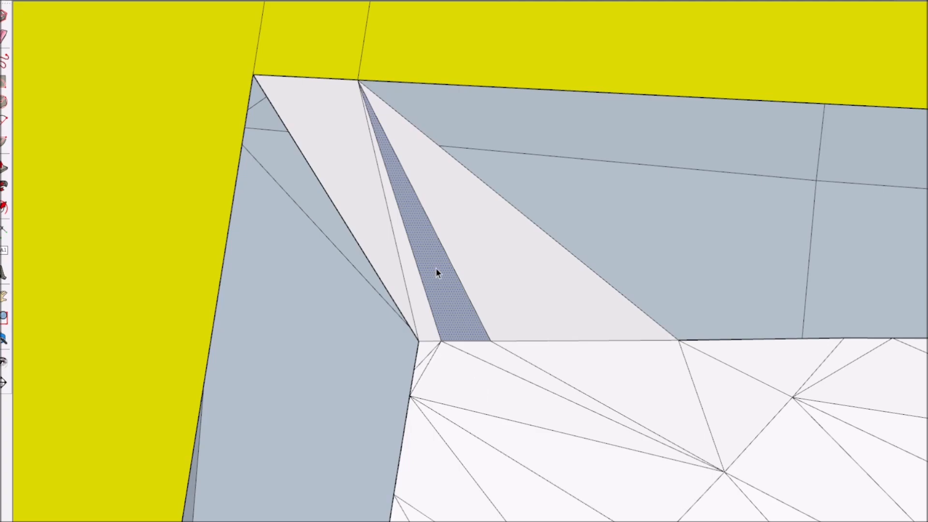
{"action": "left_click", "coordinate": [421, 226]}
Bridge the gap beside the upper inner corner with lines between the mesh edge and the rim, and check the geometry's selection
{"action": "scroll", "coordinate": [791, 299], "scroll_direction": "down", "scroll_amount": 10}
{"action": "middle_click_drag", "start_coordinate": [790, 299], "coordinate": [845, 213]}
{"action": "scroll", "coordinate": [822, 269], "scroll_direction": "up", "scroll_amount": 6}
{"action": "key", "text": "l"}
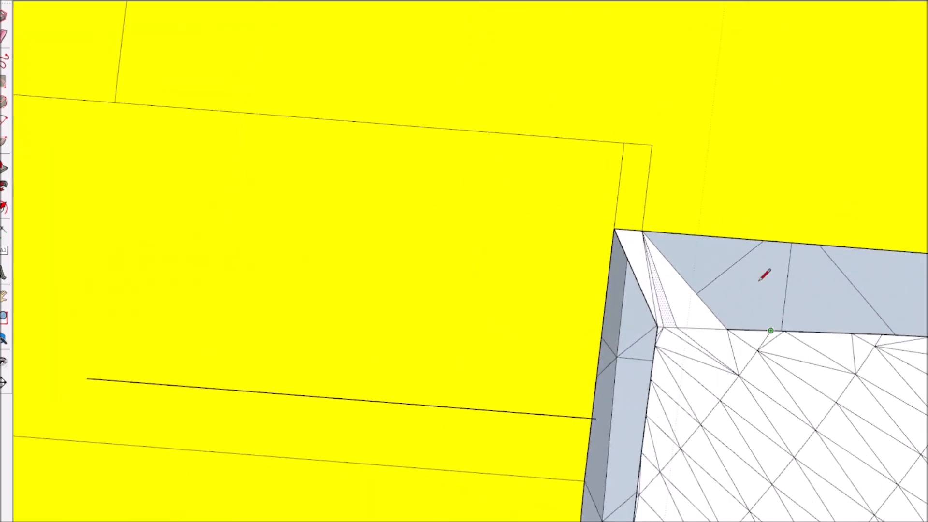
{"action": "left_click", "coordinate": [769, 241]}
{"action": "scroll", "coordinate": [505, 211], "scroll_direction": "down", "scroll_amount": 6}
{"action": "key", "text": "space"}
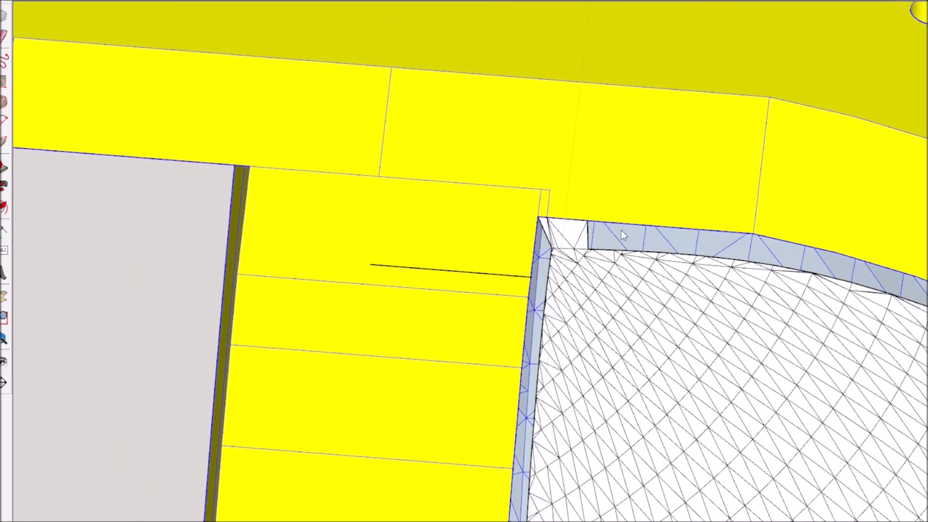
{"action": "scroll", "coordinate": [615, 210], "scroll_direction": "up", "scroll_amount": 5}
{"action": "triple_click", "coordinate": [616, 209]}
{"action": "middle_click_drag", "start_coordinate": [616, 209], "coordinate": [634, 242]}
{"action": "left_click", "coordinate": [592, 288]}
Fill the open section of the upper rim gap near the corner with triangles between rim and mesh
{"action": "key", "text": "l"}
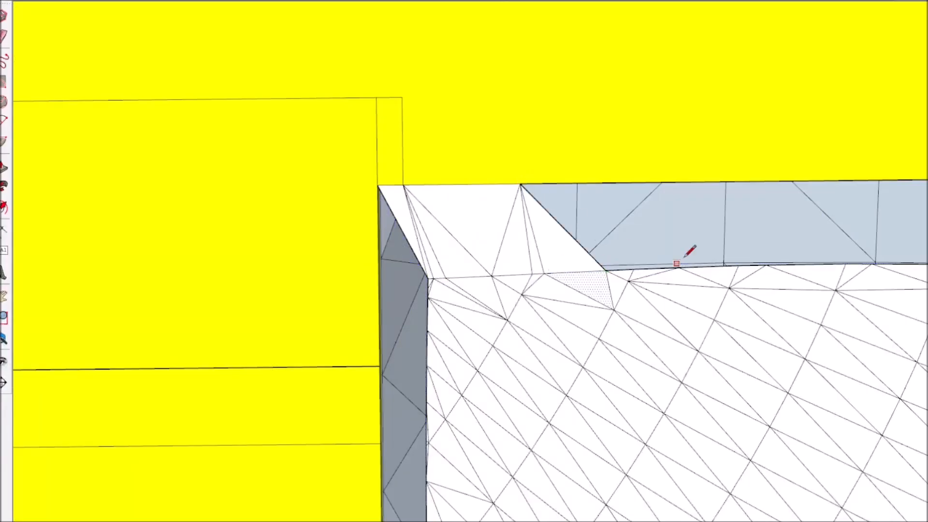
{"action": "scroll", "coordinate": [605, 271], "scroll_direction": "down", "scroll_amount": 3}
{"action": "middle_click_drag", "start_coordinate": [725, 222], "coordinate": [754, 208]}
{"action": "scroll", "coordinate": [857, 169], "scroll_direction": "up", "scroll_amount": 4}
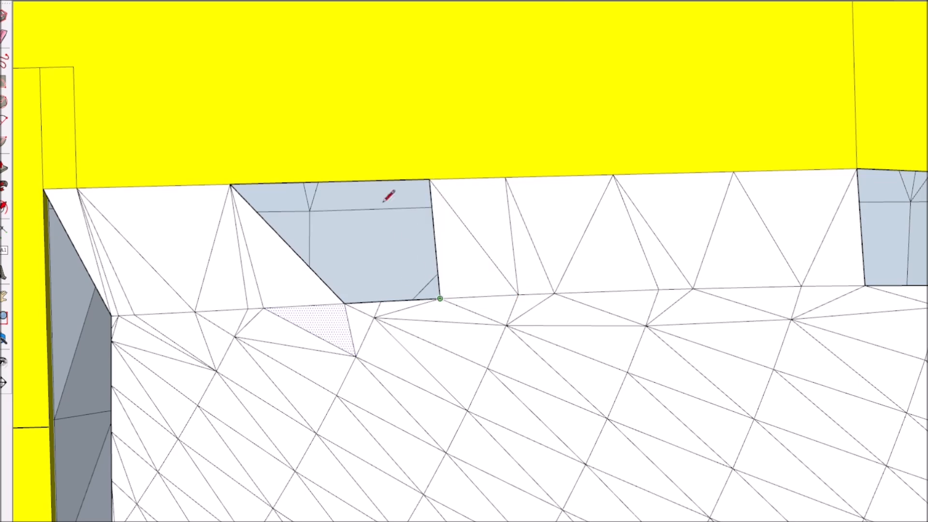
{"action": "left_click", "coordinate": [381, 301]}
{"action": "left_click", "coordinate": [364, 181]}
{"action": "left_click", "coordinate": [344, 304]}
Draw connecting lines across the gap around the flange's first segment line to form more triangular faces
{"action": "scroll", "coordinate": [495, 267], "scroll_direction": "down", "scroll_amount": 3}
{"action": "scroll", "coordinate": [700, 259], "scroll_direction": "up", "scroll_amount": 4}
{"action": "left_click", "coordinate": [511, 192]}
{"action": "left_click", "coordinate": [602, 311]}
{"action": "middle_click_drag", "start_coordinate": [619, 196], "coordinate": [594, 241]}
{"action": "scroll", "coordinate": [594, 247], "scroll_direction": "up", "scroll_amount": 2}
{"action": "left_click", "coordinate": [588, 255]}
{"action": "scroll", "coordinate": [834, 400], "scroll_direction": "up", "scroll_amount": 5}
{"action": "scroll", "coordinate": [657, 360], "scroll_direction": "down", "scroll_amount": 3}
Continue the triangle strip past the segment line, zigzagging lines between rim points and mesh vertices
{"action": "left_click", "coordinate": [647, 373]}
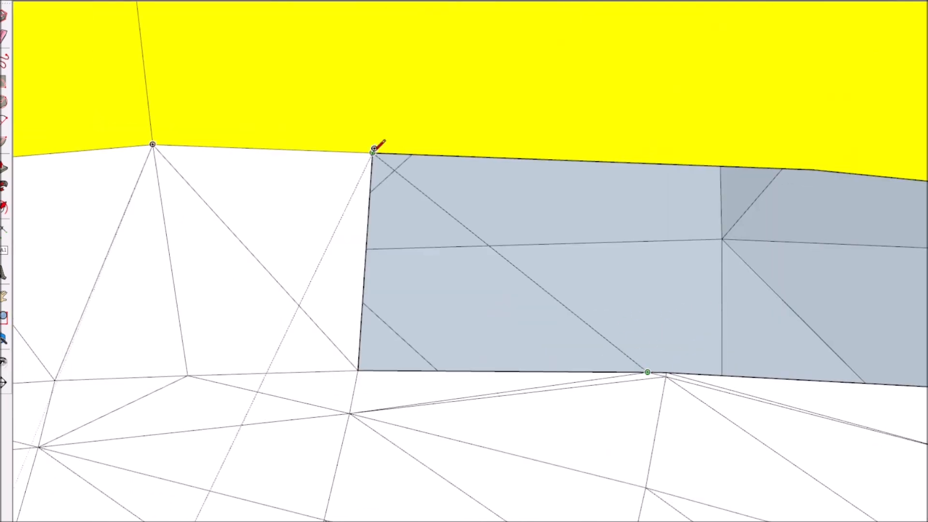
{"action": "left_click", "coordinate": [374, 152]}
{"action": "left_click", "coordinate": [703, 165]}
{"action": "scroll", "coordinate": [704, 165], "scroll_direction": "down", "scroll_amount": 5}
{"action": "scroll", "coordinate": [822, 171], "scroll_direction": "up", "scroll_amount": 3}
{"action": "left_click", "coordinate": [731, 311]}
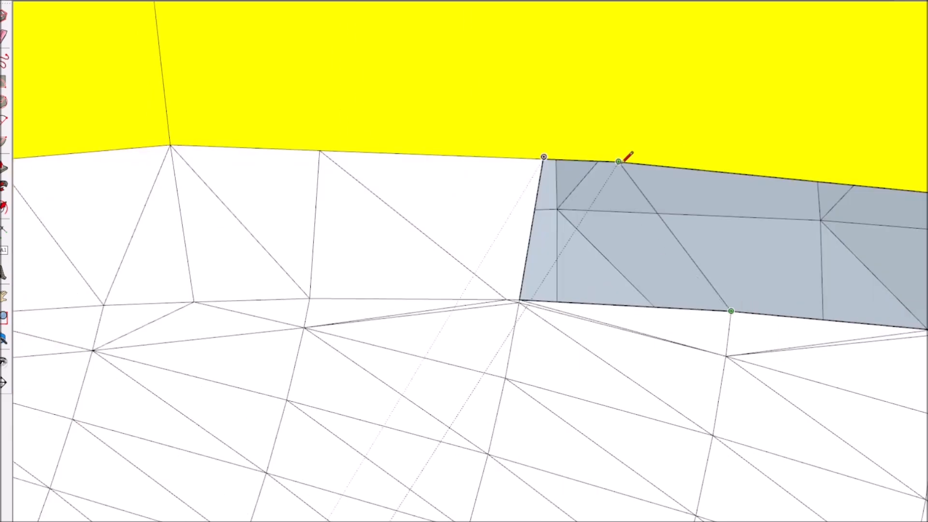
{"action": "left_click", "coordinate": [619, 162]}
{"action": "left_click", "coordinate": [520, 300]}
{"action": "left_click", "coordinate": [731, 311]}
{"action": "left_click", "coordinate": [812, 181]}
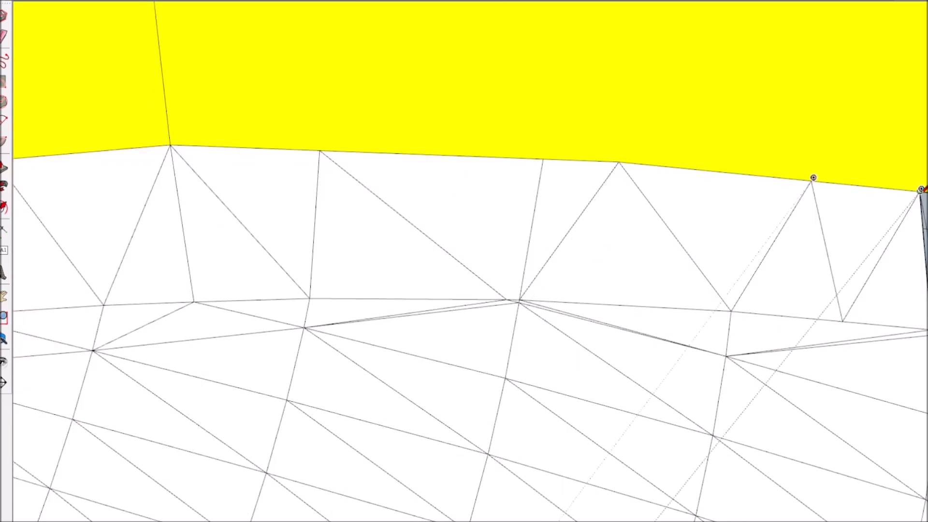
Bridge the next rim section toward the outer curve with lines from the rim to the mesh boundary
{"action": "scroll", "coordinate": [909, 203], "scroll_direction": "down", "scroll_amount": 3}
{"action": "scroll", "coordinate": [871, 310], "scroll_direction": "up", "scroll_amount": 8}
{"action": "left_click", "coordinate": [871, 311]}
{"action": "scroll", "coordinate": [793, 253], "scroll_direction": "down", "scroll_amount": 8}
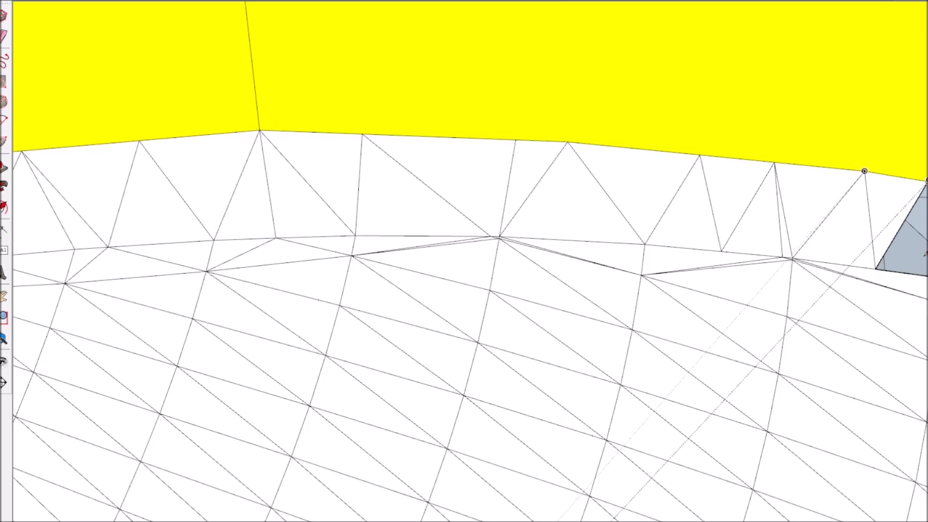
{"action": "scroll", "coordinate": [919, 232], "scroll_direction": "up", "scroll_amount": 5}
{"action": "left_click", "coordinate": [927, 136]}
{"action": "left_click", "coordinate": [819, 300]}
Close the gap where the rim begins sloping down by connecting rim points to the mesh's edge vertices
{"action": "scroll", "coordinate": [673, 175], "scroll_direction": "down", "scroll_amount": 5}
{"action": "scroll", "coordinate": [818, 231], "scroll_direction": "up", "scroll_amount": 5}
{"action": "left_click", "coordinate": [576, 36]}
{"action": "left_click", "coordinate": [645, 185]}
{"action": "left_click", "coordinate": [687, 194]}
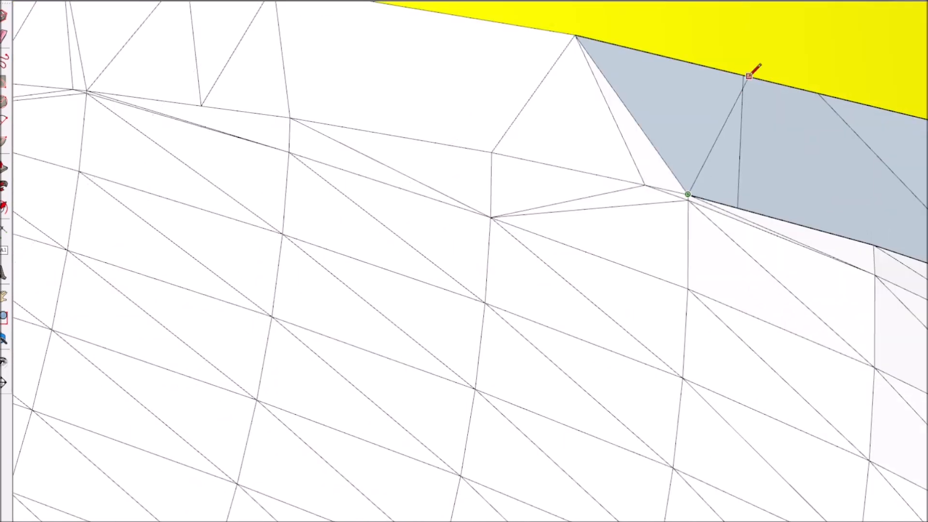
{"action": "left_click", "coordinate": [749, 76]}
{"action": "left_click", "coordinate": [875, 245]}
Extend the triangular faces farther down the flange's outer curve between the rim and the mesh
{"action": "scroll", "coordinate": [750, 159], "scroll_direction": "down", "scroll_amount": 5}
{"action": "middle_click_drag", "start_coordinate": [748, 149], "coordinate": [692, 227]}
{"action": "scroll", "coordinate": [744, 266], "scroll_direction": "up", "scroll_amount": 4}
{"action": "middle_click_drag", "start_coordinate": [744, 266], "coordinate": [697, 401]}
{"action": "middle_click_drag", "start_coordinate": [633, 372], "coordinate": [711, 212]}
{"action": "left_click", "coordinate": [797, 291]}
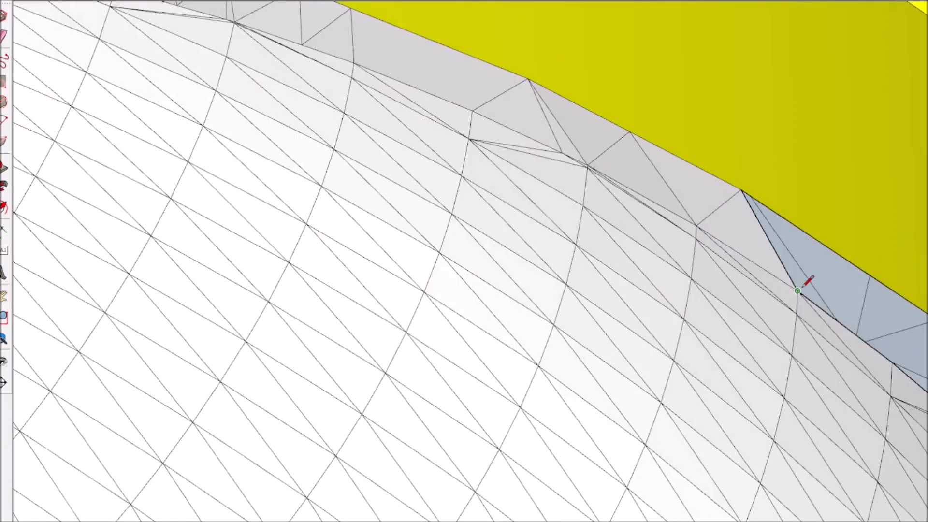
{"action": "left_click", "coordinate": [855, 264]}
Draw lines across the gap along the flange's curved wall at the neck to stitch the mesh to it
{"action": "scroll", "coordinate": [855, 264], "scroll_direction": "down", "scroll_amount": 8}
{"action": "scroll", "coordinate": [752, 318], "scroll_direction": "down", "scroll_amount": 4}
{"action": "middle_click_drag", "start_coordinate": [752, 317], "coordinate": [643, 359]}
{"action": "scroll", "coordinate": [555, 166], "scroll_direction": "up", "scroll_amount": 3}
{"action": "scroll", "coordinate": [555, 165], "scroll_direction": "down", "scroll_amount": 3}
{"action": "scroll", "coordinate": [644, 358], "scroll_direction": "up", "scroll_amount": 6}
{"action": "scroll", "coordinate": [406, 379], "scroll_direction": "up", "scroll_amount": 5}
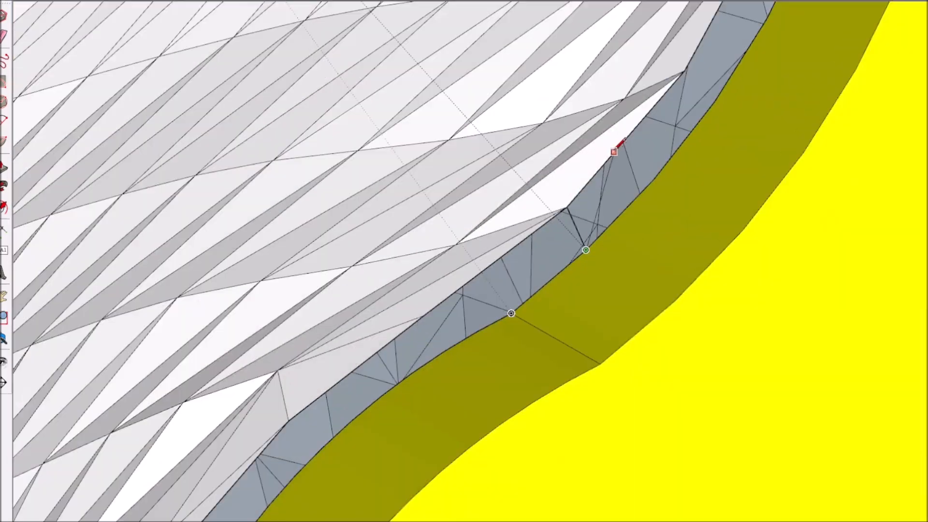
{"action": "middle_click_drag", "start_coordinate": [668, 206], "coordinate": [692, 251]}
{"action": "scroll", "coordinate": [692, 250], "scroll_direction": "up", "scroll_amount": 2}
{"action": "left_click", "coordinate": [712, 216]}
{"action": "left_click", "coordinate": [871, 175]}
Continue the connecting lines upward from the neck along the flange wall, forming triangles between mesh and wall
{"action": "middle_click_drag", "start_coordinate": [882, 96], "coordinate": [813, 170]}
{"action": "left_click", "coordinate": [677, 203]}
{"action": "left_click", "coordinate": [571, 378]}
{"action": "middle_click_drag", "start_coordinate": [744, 154], "coordinate": [778, 251]}
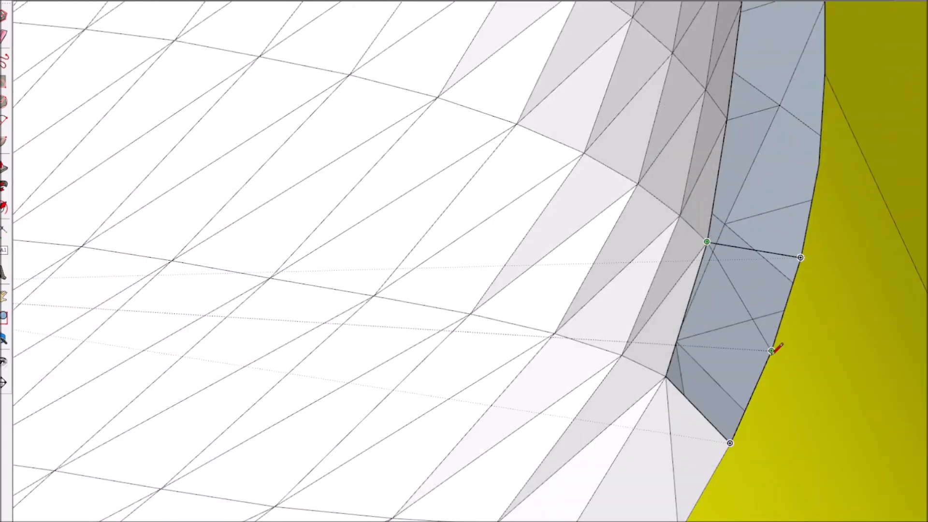
{"action": "left_click", "coordinate": [771, 351]}
{"action": "scroll", "coordinate": [726, 339], "scroll_direction": "down", "scroll_amount": 6}
Fill the open stretch on the flange's upper outer curve with triangles joining the mesh to the wall
{"action": "middle_click_drag", "start_coordinate": [745, 325], "coordinate": [883, 81]}
{"action": "scroll", "coordinate": [730, 150], "scroll_direction": "up", "scroll_amount": 10}
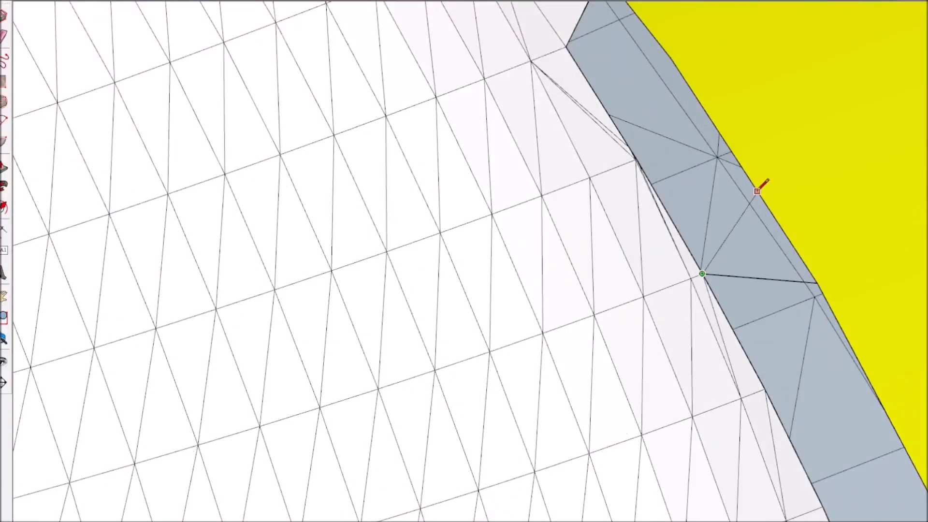
{"action": "left_click", "coordinate": [677, 68]}
{"action": "scroll", "coordinate": [647, 108], "scroll_direction": "down", "scroll_amount": 15}
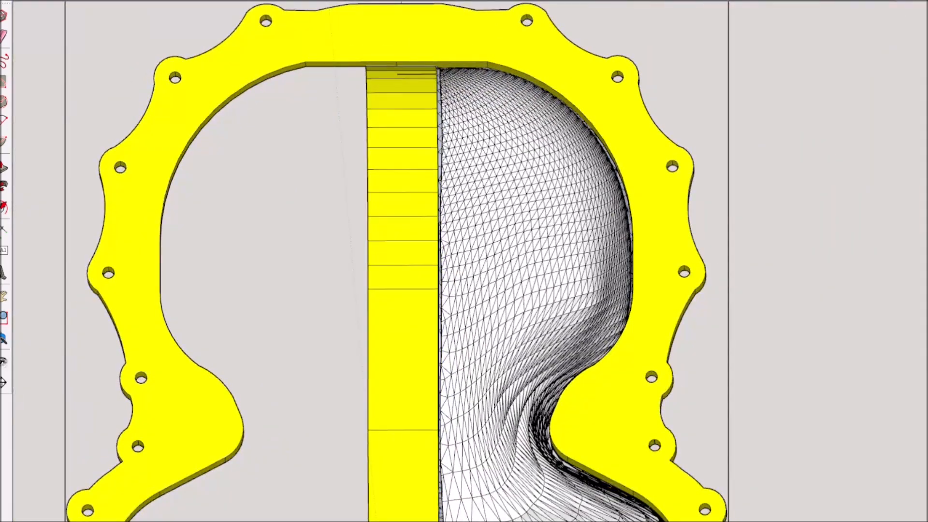
{"action": "scroll", "coordinate": [508, 239], "scroll_direction": "up", "scroll_amount": 6}
Close the rest of the gap between the mesh boundary and the mold walls with triangular faces
{"action": "middle_click_drag", "start_coordinate": [415, 252], "coordinate": [462, 270]}
{"action": "scroll", "coordinate": [507, 239], "scroll_direction": "down", "scroll_amount": 10}
{"action": "scroll", "coordinate": [548, 235], "scroll_direction": "down", "scroll_amount": 4}
{"action": "scroll", "coordinate": [623, 201], "scroll_direction": "up", "scroll_amount": 3}
{"action": "scroll", "coordinate": [649, 232], "scroll_direction": "down", "scroll_amount": 5}
{"action": "middle_click_drag", "start_coordinate": [648, 232], "coordinate": [748, 271]}
{"action": "scroll", "coordinate": [639, 231], "scroll_direction": "up", "scroll_amount": 4}
Examine the stitched surface in the complete mold half from close up and from the front
{"action": "middle_click_drag", "start_coordinate": [639, 231], "coordinate": [234, 369]}
{"action": "scroll", "coordinate": [618, 458], "scroll_direction": "up", "scroll_amount": 5}
{"action": "mouse_move", "coordinate": [619, 457]}
{"action": "middle_mouse_down"}
{"action": "mouse_move", "coordinate": [477, 431]}
{"action": "mouse_move", "coordinate": [466, 224]}
{"action": "mouse_move", "coordinate": [612, 106]}
{"action": "mouse_move", "coordinate": [561, 484]}
{"action": "mouse_move", "coordinate": [605, 467]}
{"action": "middle_mouse_up"}
{"action": "scroll", "coordinate": [609, 468], "scroll_direction": "up", "scroll_amount": 3}
{"action": "scroll", "coordinate": [623, 459], "scroll_direction": "down", "scroll_amount": 3}
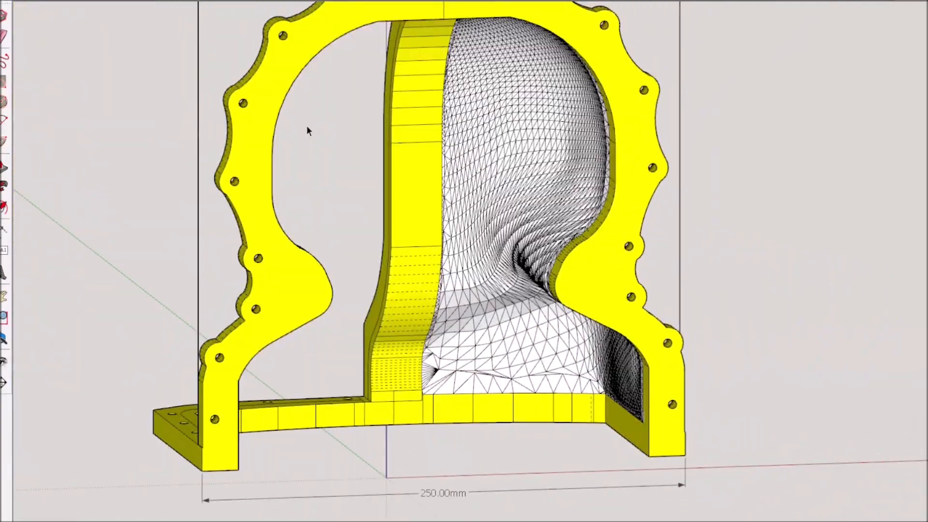
{"action": "scroll", "coordinate": [730, 182], "scroll_direction": "down", "scroll_amount": 2}
{"action": "middle_click_drag", "start_coordinate": [766, 211], "coordinate": [630, 282]}
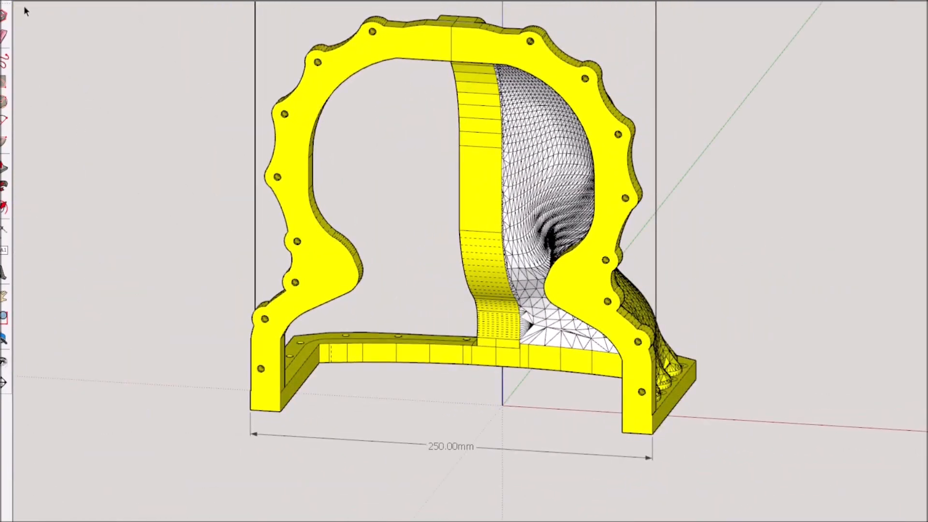
Select the green front mold half together with its inner surface mesh
{"action": "scroll", "coordinate": [156, 152], "scroll_direction": "down", "scroll_amount": 3}
{"action": "scroll", "coordinate": [420, 309], "scroll_direction": "up", "scroll_amount": 3}
{"action": "middle_click_drag", "start_coordinate": [290, 232], "coordinate": [531, 309]}
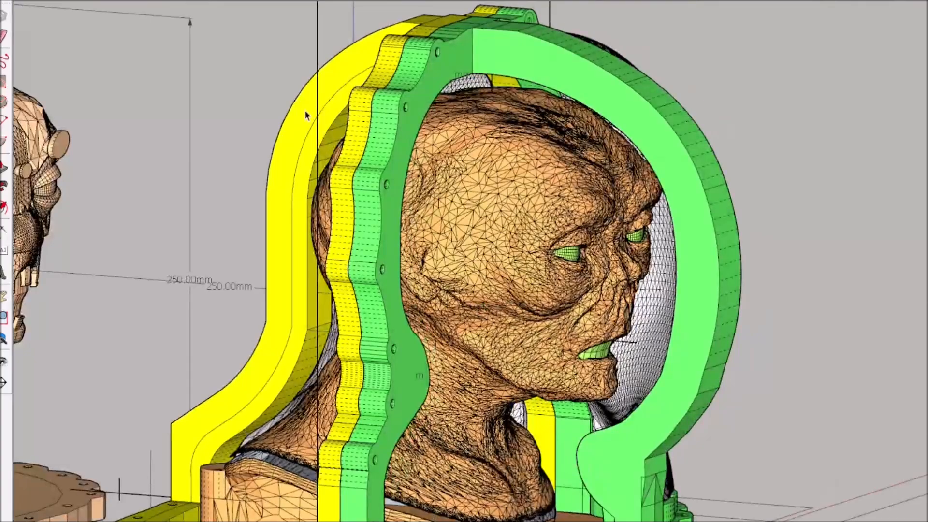
{"action": "middle_click_drag", "start_coordinate": [638, 334], "coordinate": [259, 355]}
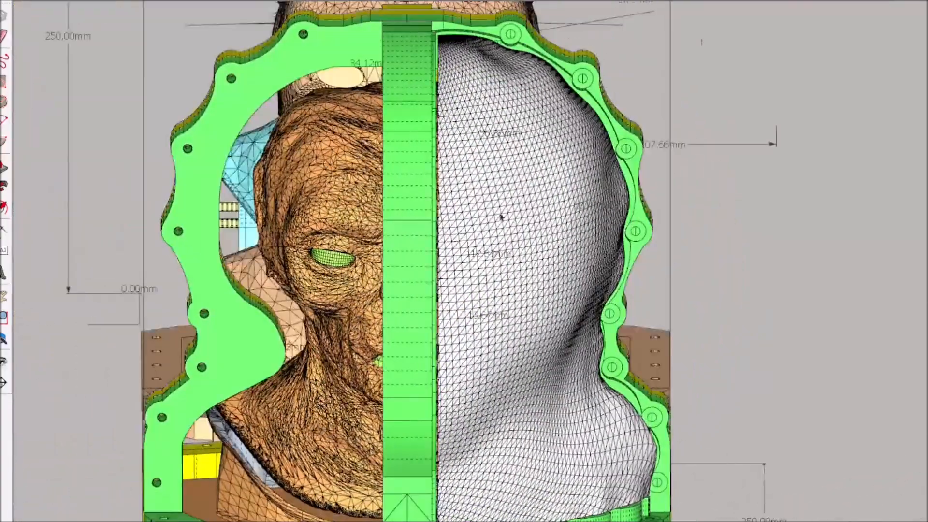
{"action": "middle_click_drag", "start_coordinate": [539, 304], "coordinate": [416, 288]}
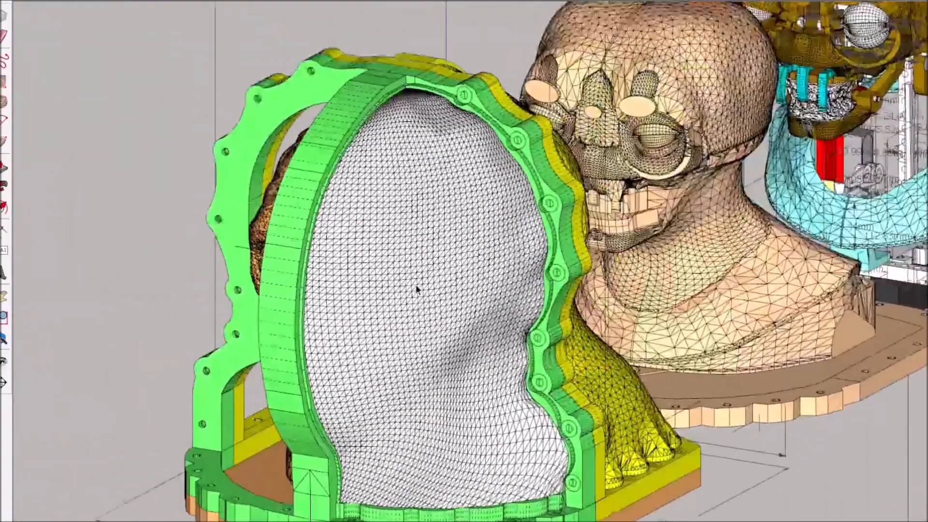
{"action": "left_click", "coordinate": [312, 180]}
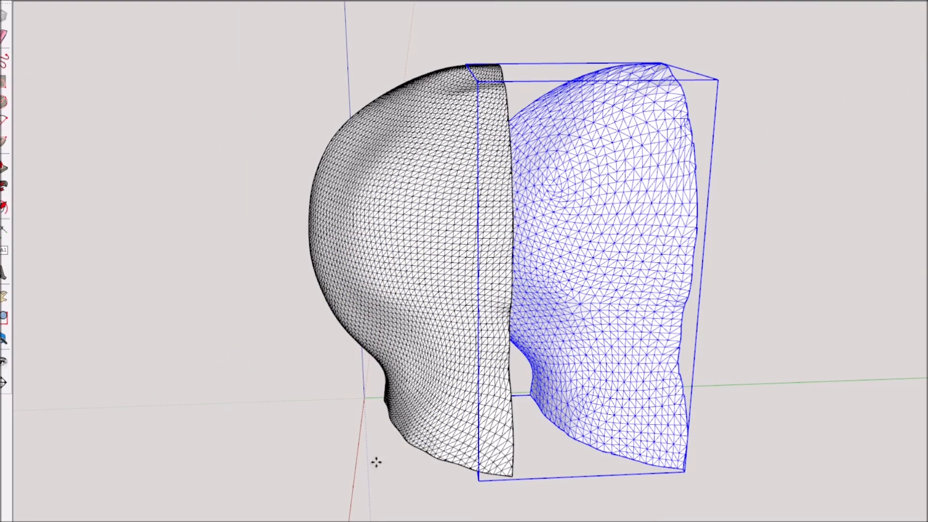
Compare the simplified triangulated mesh with the dense inner surface mesh of the front mold half
{"action": "scroll", "coordinate": [452, 245], "scroll_direction": "up", "scroll_amount": 2}
{"action": "middle_click_drag", "start_coordinate": [377, 463], "coordinate": [556, 259]}
{"action": "scroll", "coordinate": [451, 245], "scroll_direction": "down", "scroll_amount": 5}
{"action": "scroll", "coordinate": [556, 259], "scroll_direction": "up", "scroll_amount": 5}
{"action": "left_click", "coordinate": [512, 221]}
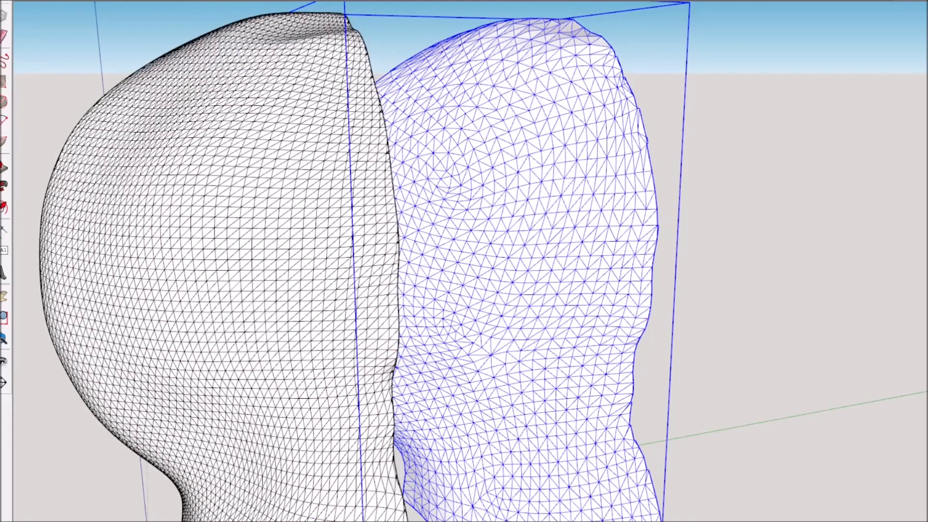
{"action": "key", "text": "ctrl+z"}
Delete the dense inner surface mesh, keeping only the simplified triangulated mesh in its place
{"action": "scroll", "coordinate": [514, 279], "scroll_direction": "down", "scroll_amount": 3}
{"action": "middle_click_drag", "start_coordinate": [514, 280], "coordinate": [485, 335]}
{"action": "double_click", "coordinate": [538, 251]}
{"action": "scroll", "coordinate": [342, 344], "scroll_direction": "down", "scroll_amount": 3}
{"action": "left_click", "coordinate": [485, 335]}
{"action": "double_click", "coordinate": [419, 295]}
{"action": "left_click", "coordinate": [537, 295]}
{"action": "scroll", "coordinate": [537, 295], "scroll_direction": "up", "scroll_amount": 2}
{"action": "scroll", "coordinate": [285, 305], "scroll_direction": "up", "scroll_amount": 3}
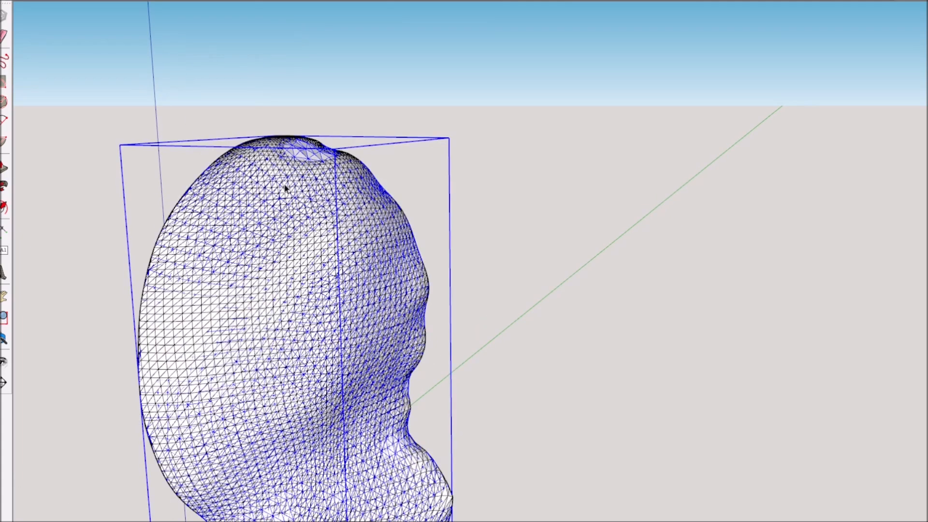
{"action": "key", "text": "Delete"}
{"action": "scroll", "coordinate": [285, 189], "scroll_direction": "down", "scroll_amount": 1}
{"action": "middle_click_drag", "start_coordinate": [286, 188], "coordinate": [331, 163]}
{"action": "key", "text": "ctrl+z"}
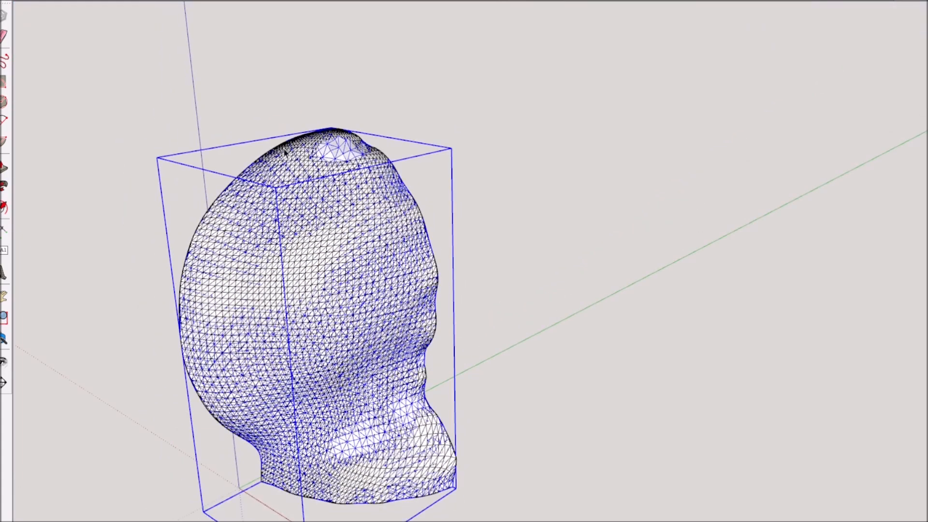
{"action": "key", "text": "Delete"}
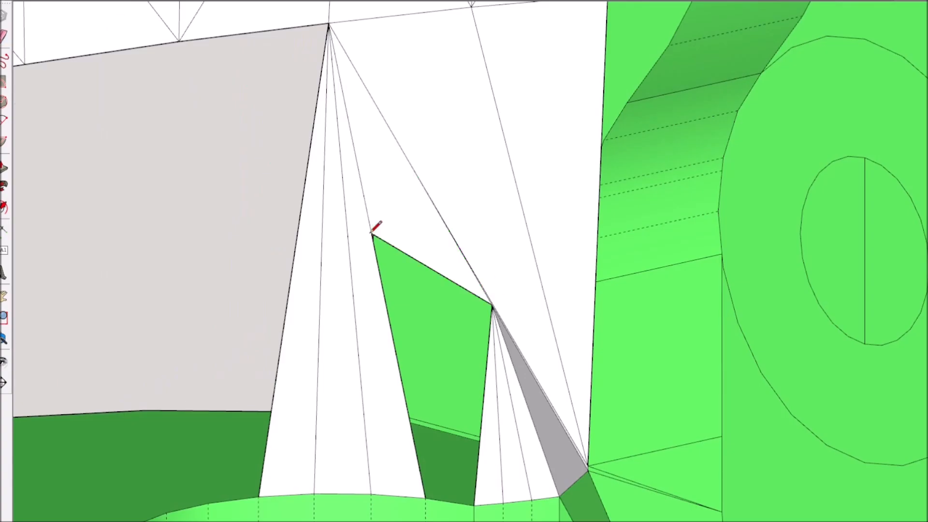
Fill the gap between the mesh's lower edge and the scalloped base wall with triangular faces
{"action": "mouse_move", "coordinate": [375, 227]}
{"action": "middle_mouse_down"}
{"action": "mouse_move", "coordinate": [425, 407]}
{"action": "mouse_move", "coordinate": [775, 376]}
{"action": "mouse_move", "coordinate": [445, 112]}
{"action": "middle_mouse_up"}
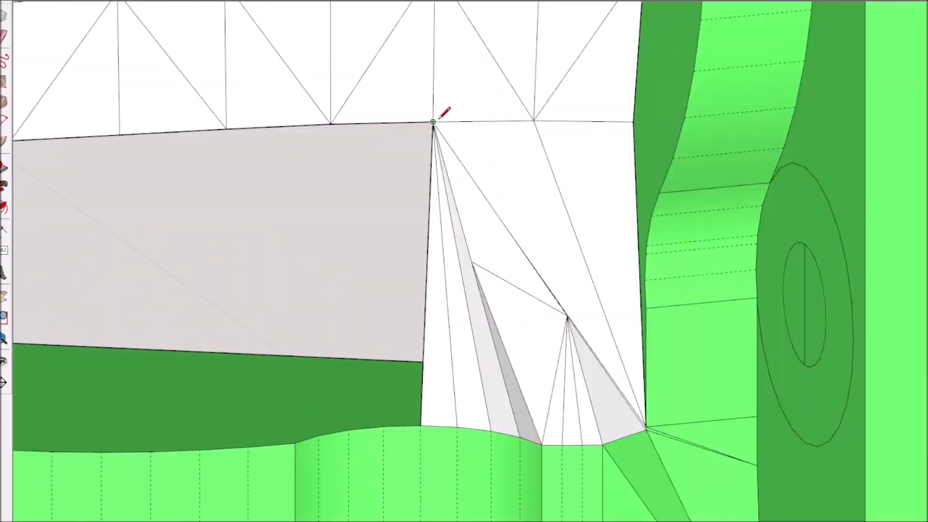
{"action": "left_click", "coordinate": [331, 125]}
{"action": "left_click", "coordinate": [348, 431]}
{"action": "left_click", "coordinate": [433, 123]}
{"action": "left_click", "coordinate": [295, 443]}
{"action": "left_click", "coordinate": [330, 124]}
{"action": "middle_click_drag", "start_coordinate": [330, 124], "coordinate": [425, 252]}
{"action": "left_click", "coordinate": [312, 158]}
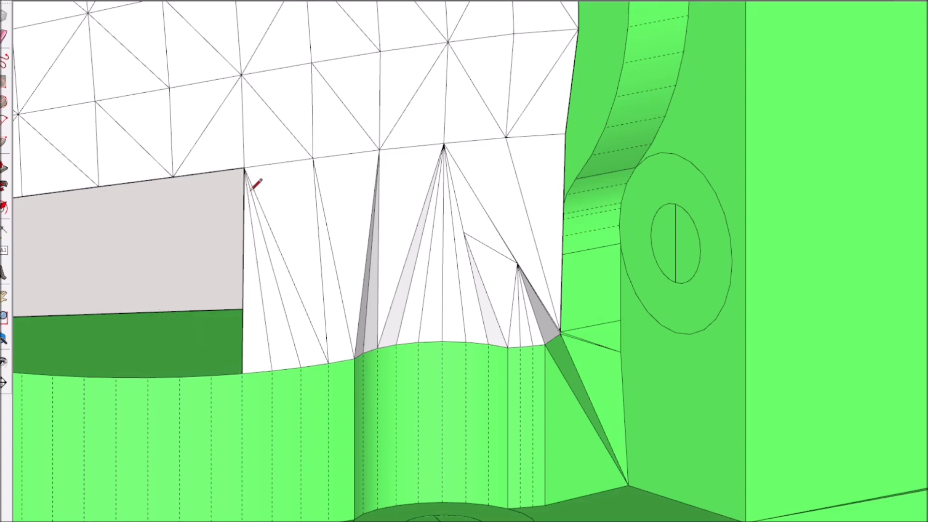
{"action": "left_click", "coordinate": [98, 187]}
{"action": "left_click", "coordinate": [148, 378]}
Erase the faulty triangles near the base corner and redraw the connecting line from the mesh edge to the base
{"action": "scroll", "coordinate": [149, 374], "scroll_direction": "down", "scroll_amount": 6}
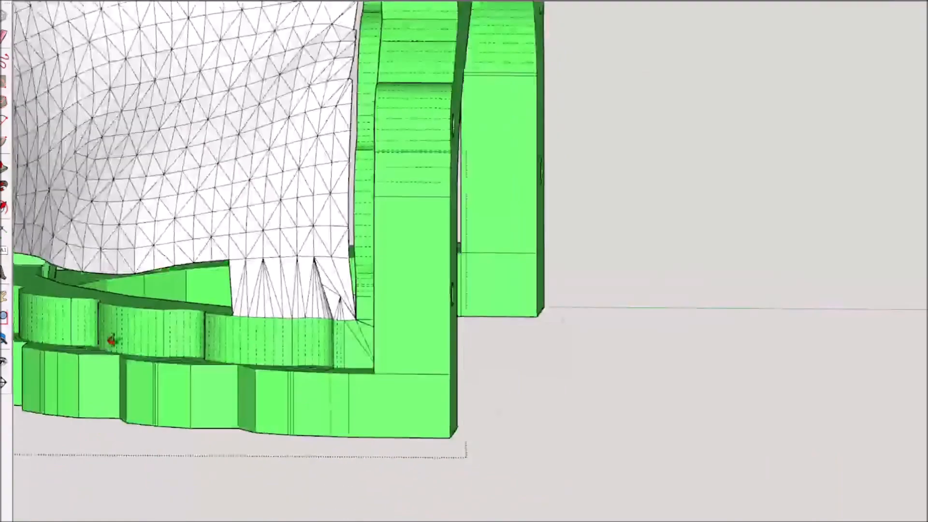
{"action": "middle_click_drag", "start_coordinate": [112, 339], "coordinate": [387, 319]}
{"action": "scroll", "coordinate": [384, 318], "scroll_direction": "up", "scroll_amount": 6}
{"action": "key", "text": "e"}
{"action": "left_click_drag", "start_coordinate": [321, 297], "coordinate": [377, 244]}
{"action": "middle_click_drag", "start_coordinate": [315, 232], "coordinate": [373, 261]}
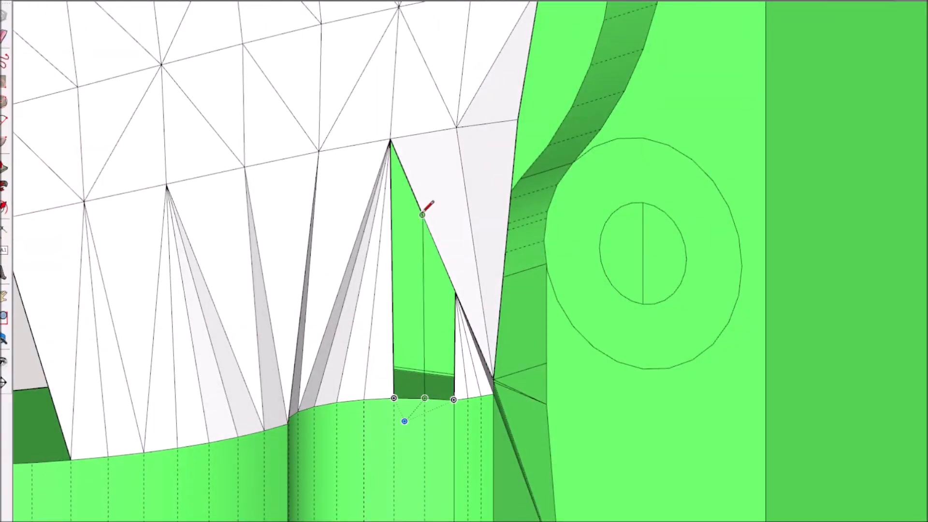
{"action": "left_click", "coordinate": [425, 398]}
{"action": "middle_click_drag", "start_coordinate": [436, 387], "coordinate": [482, 420]}
Close the remaining gaps along the curved side walls with lines joining the mesh vertices to the wall edge
{"action": "scroll", "coordinate": [219, 404], "scroll_direction": "down", "scroll_amount": 6}
{"action": "scroll", "coordinate": [518, 386], "scroll_direction": "down", "scroll_amount": 4}
{"action": "scroll", "coordinate": [525, 247], "scroll_direction": "up", "scroll_amount": 10}
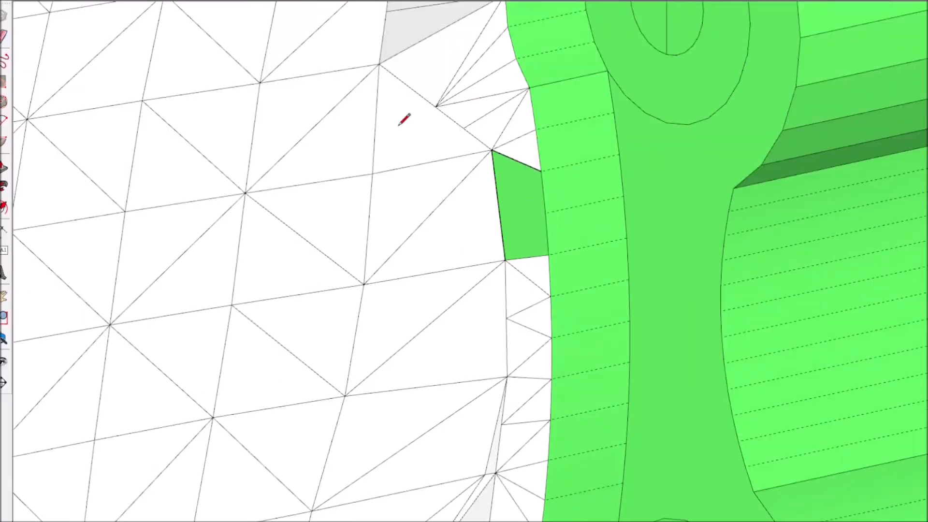
{"action": "scroll", "coordinate": [529, 218], "scroll_direction": "down", "scroll_amount": 10}
{"action": "middle_click_drag", "start_coordinate": [529, 218], "coordinate": [381, 259]}
{"action": "scroll", "coordinate": [381, 259], "scroll_direction": "up", "scroll_amount": 10}
{"action": "left_click", "coordinate": [455, 407]}
{"action": "left_click", "coordinate": [491, 456]}
{"action": "left_click", "coordinate": [455, 407]}
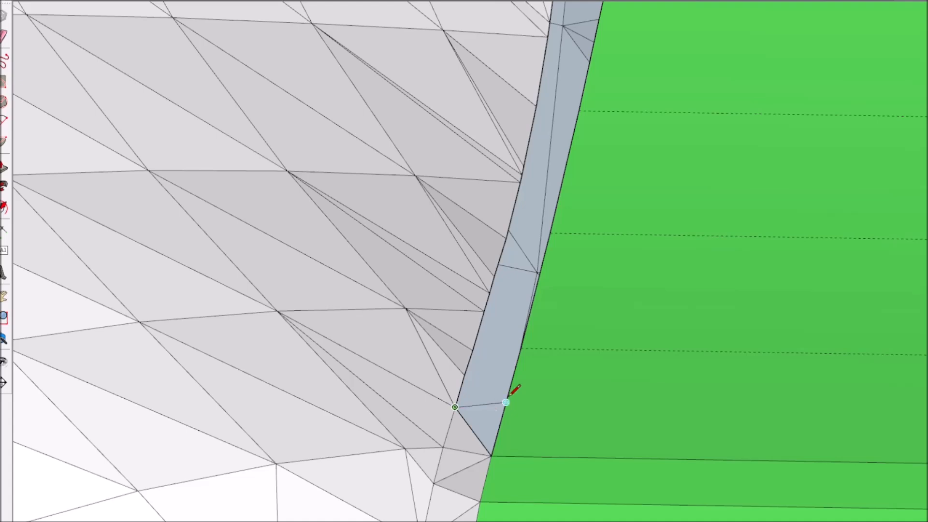
{"action": "left_click", "coordinate": [534, 297]}
Place a section plane across the front mold half and select it
{"action": "mouse_move", "coordinate": [534, 297]}
{"action": "middle_mouse_down"}
{"action": "mouse_move", "coordinate": [410, 401]}
{"action": "mouse_move", "coordinate": [551, 219]}
{"action": "mouse_move", "coordinate": [543, 83]}
{"action": "mouse_move", "coordinate": [640, 77]}
{"action": "mouse_move", "coordinate": [623, 286]}
{"action": "middle_mouse_up"}
{"action": "scroll", "coordinate": [411, 402], "scroll_direction": "down", "scroll_amount": 10}
{"action": "key", "text": "space"}
{"action": "scroll", "coordinate": [640, 76], "scroll_direction": "up", "scroll_amount": 2}
{"action": "scroll", "coordinate": [623, 286], "scroll_direction": "up", "scroll_amount": 3}
{"action": "left_click", "coordinate": [576, 322]}
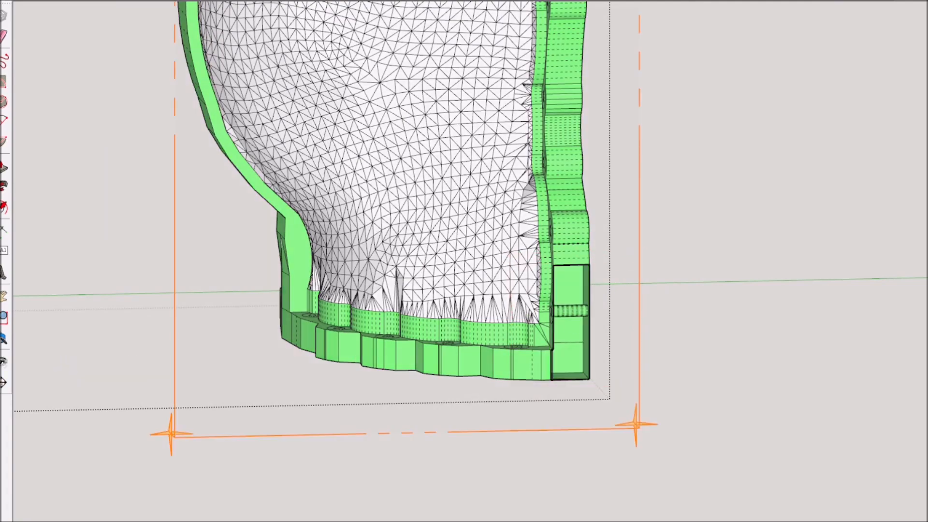
{"action": "left_click", "coordinate": [174, 257]}
Examine the cut interior of the front mold half while moving the section plane through it
{"action": "scroll", "coordinate": [174, 257], "scroll_direction": "down", "scroll_amount": 6}
{"action": "middle_click_drag", "start_coordinate": [174, 257], "coordinate": [289, 230]}
{"action": "scroll", "coordinate": [478, 363], "scroll_direction": "up", "scroll_amount": 5}
{"action": "left_click_drag", "start_coordinate": [417, 366], "coordinate": [334, 330]}
{"action": "middle_click_drag", "start_coordinate": [334, 330], "coordinate": [208, 205]}
{"action": "scroll", "coordinate": [282, 373], "scroll_direction": "down", "scroll_amount": 7}
{"action": "scroll", "coordinate": [219, 233], "scroll_direction": "up", "scroll_amount": 6}
{"action": "left_click_drag", "start_coordinate": [207, 203], "coordinate": [211, 234]}
{"action": "scroll", "coordinate": [286, 246], "scroll_direction": "down", "scroll_amount": 3}
{"action": "middle_click_drag", "start_coordinate": [286, 246], "coordinate": [493, 235]}
{"action": "scroll", "coordinate": [493, 236], "scroll_direction": "up", "scroll_amount": 3}
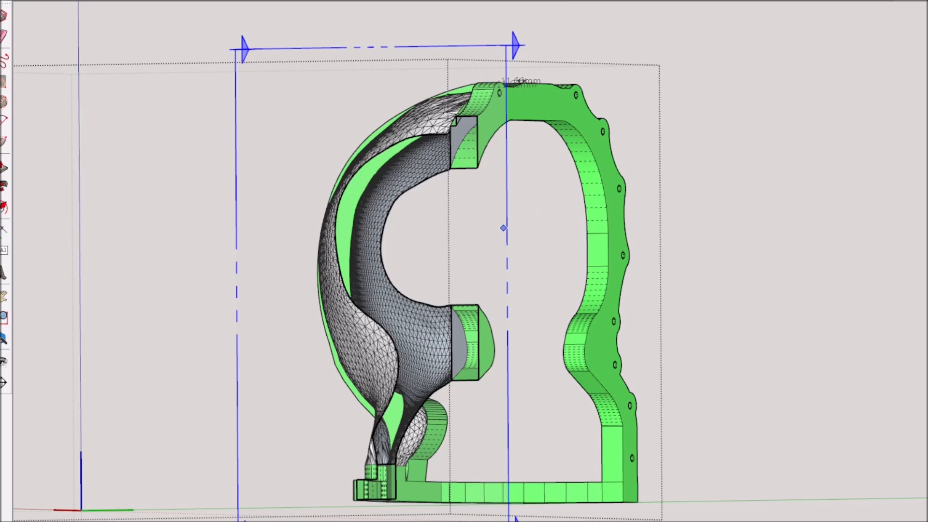
{"action": "left_click", "coordinate": [505, 228]}
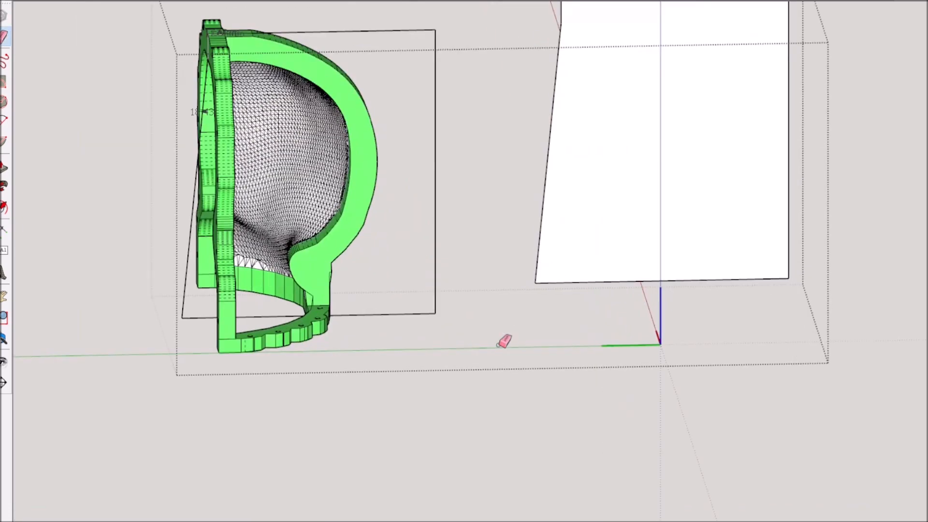
{"action": "scroll", "coordinate": [476, 298], "scroll_direction": "down", "scroll_amount": 2}
{"action": "left_click", "coordinate": [565, 224]}
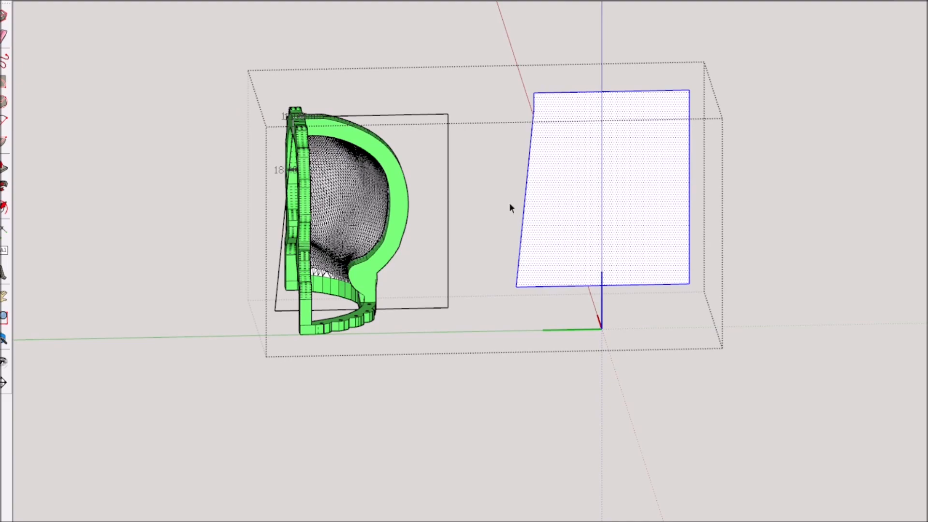
Move the rectangular cutting face onto the vertical centre plane of the front mold half
{"action": "left_click", "coordinate": [625, 241]}
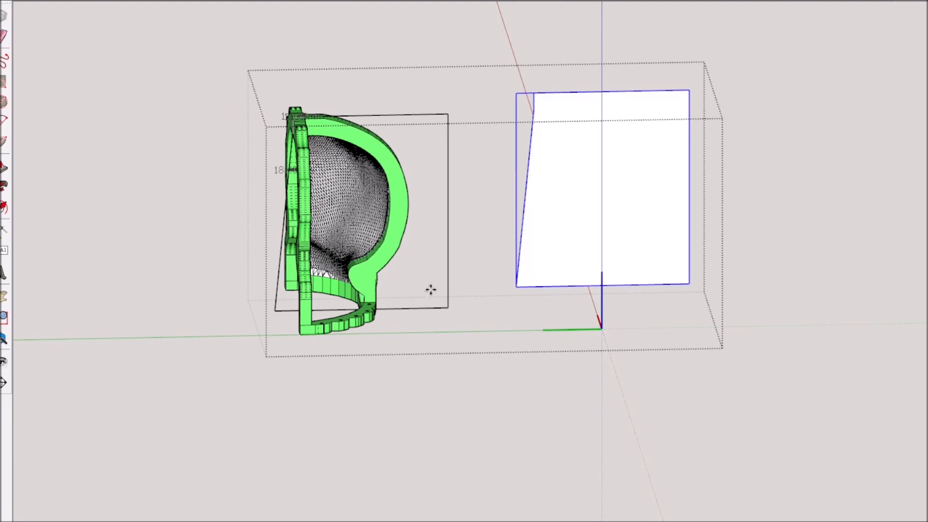
{"action": "left_click", "coordinate": [516, 286]}
{"action": "left_click", "coordinate": [275, 310]}
{"action": "middle_click_drag", "start_coordinate": [278, 317], "coordinate": [574, 433]}
{"action": "scroll", "coordinate": [338, 174], "scroll_direction": "up", "scroll_amount": 5}
{"action": "middle_click_drag", "start_coordinate": [736, 130], "coordinate": [321, 255]}
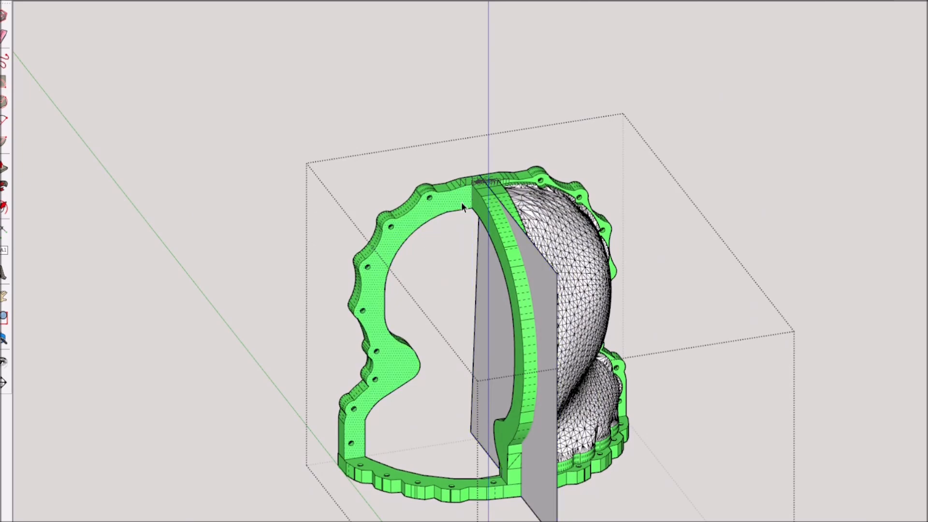
Split the front mold half along the cutting face and delete the open side without the surface mesh
{"action": "triple_click", "coordinate": [462, 203]}
{"action": "left_click", "coordinate": [536, 270]}
{"action": "middle_click_drag", "start_coordinate": [536, 271], "coordinate": [727, 317]}
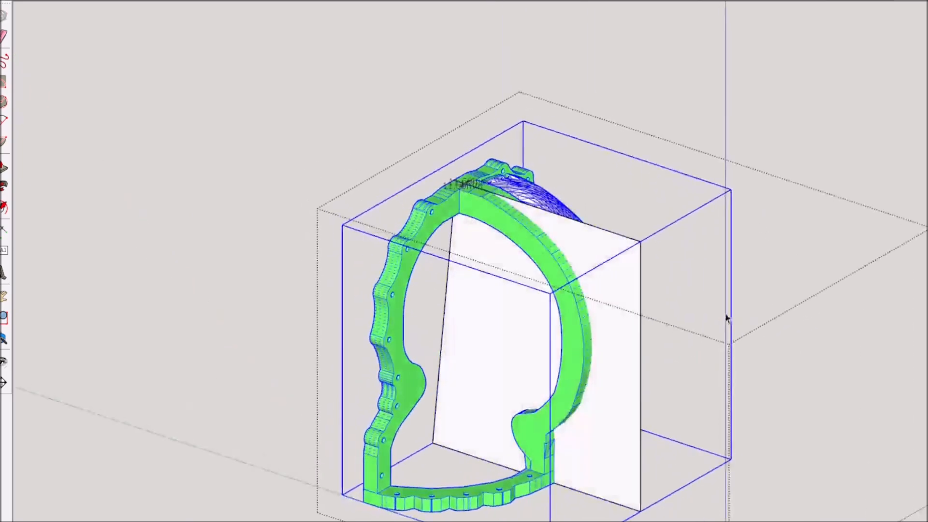
{"action": "key", "text": "Delete"}
{"action": "left_click_drag", "start_coordinate": [299, 60], "coordinate": [483, 441]}
{"action": "key", "text": "Delete"}
Erase the leftover edges and faces of the cutting face around the cut central rib
{"action": "key", "text": "e"}
{"action": "left_click_drag", "start_coordinate": [474, 113], "coordinate": [475, 213]}
{"action": "left_click_drag", "start_coordinate": [473, 416], "coordinate": [474, 425]}
{"action": "mouse_move", "coordinate": [531, 440]}
{"action": "middle_mouse_down"}
{"action": "mouse_move", "coordinate": [551, 375]}
{"action": "mouse_move", "coordinate": [525, 420]}
{"action": "middle_mouse_up"}
{"action": "scroll", "coordinate": [490, 368], "scroll_direction": "up", "scroll_amount": 4}
{"action": "left_click_drag", "start_coordinate": [488, 331], "coordinate": [477, 274]}
{"action": "scroll", "coordinate": [489, 395], "scroll_direction": "up", "scroll_amount": 3}
{"action": "middle_click_drag", "start_coordinate": [501, 491], "coordinate": [464, 295]}
{"action": "left_click", "coordinate": [556, 304]}
{"action": "left_click", "coordinate": [531, 279]}
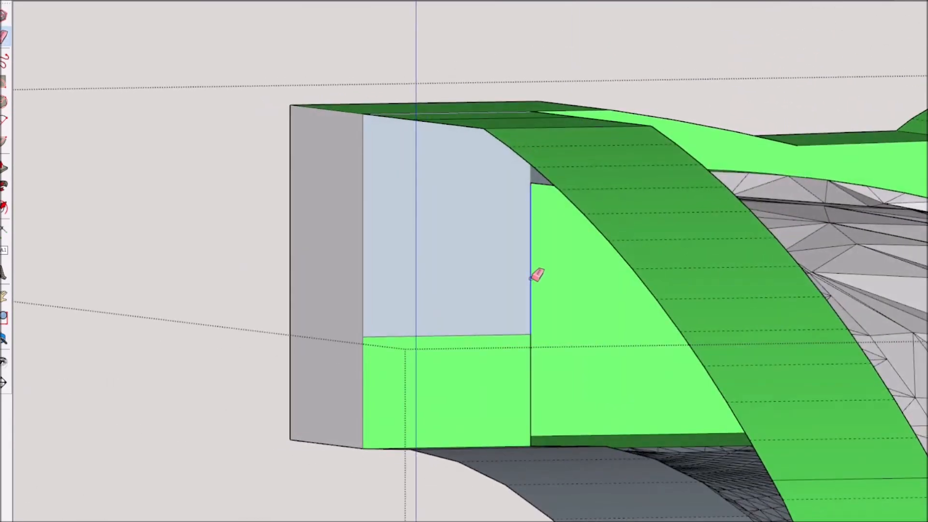
{"action": "mouse_move", "coordinate": [521, 332]}
{"action": "middle_mouse_down"}
{"action": "mouse_move", "coordinate": [451, 286]}
{"action": "mouse_move", "coordinate": [669, 317]}
{"action": "mouse_move", "coordinate": [646, 228]}
{"action": "mouse_move", "coordinate": [661, 279]}
{"action": "mouse_move", "coordinate": [394, 406]}
{"action": "mouse_move", "coordinate": [700, 306]}
{"action": "mouse_move", "coordinate": [671, 321]}
{"action": "mouse_move", "coordinate": [724, 387]}
{"action": "mouse_move", "coordinate": [483, 392]}
{"action": "mouse_move", "coordinate": [519, 474]}
{"action": "mouse_move", "coordinate": [796, 219]}
{"action": "mouse_move", "coordinate": [716, 193]}
{"action": "middle_mouse_up"}
{"action": "scroll", "coordinate": [715, 193], "scroll_direction": "up", "scroll_amount": 5}
{"action": "middle_click_drag", "start_coordinate": [709, 249], "coordinate": [669, 251]}
{"action": "scroll", "coordinate": [669, 249], "scroll_direction": "down", "scroll_amount": 8}
Copy the whole remaining side of the front mold half beside itself and mirror the copy
{"action": "key", "text": "ctrl+a"}
{"action": "left_click", "coordinate": [443, 21]}
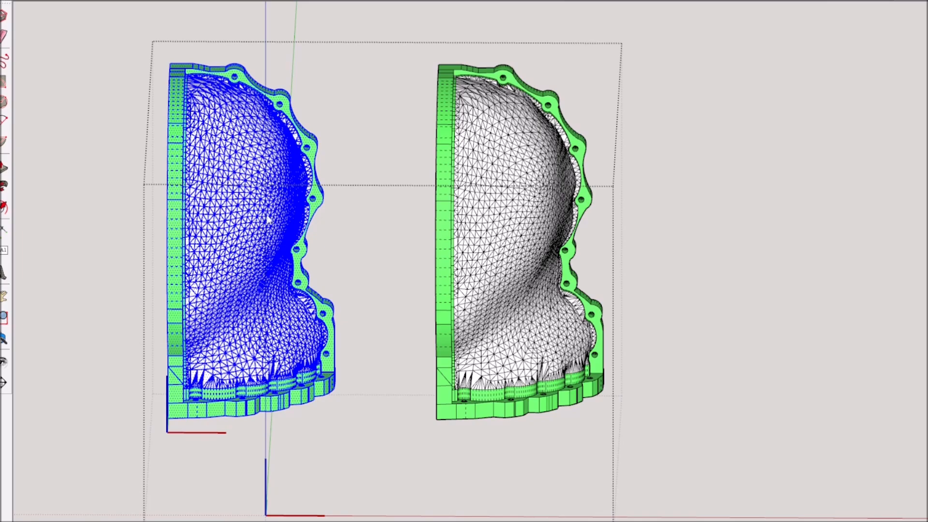
{"action": "key", "text": "Return"}
{"action": "left_click", "coordinate": [399, 425]}
Move the mirrored side against the original, matching their top corners on the centre line
{"action": "scroll", "coordinate": [383, 61], "scroll_direction": "up", "scroll_amount": 5}
{"action": "key", "text": "m"}
{"action": "left_click", "coordinate": [280, 70]}
{"action": "left_click", "coordinate": [502, 71]}
{"action": "scroll", "coordinate": [350, 48], "scroll_direction": "down", "scroll_amount": 6}
{"action": "middle_click_drag", "start_coordinate": [203, 242], "coordinate": [542, 252]}
{"action": "scroll", "coordinate": [659, 118], "scroll_direction": "up", "scroll_amount": 8}
{"action": "middle_click_drag", "start_coordinate": [659, 118], "coordinate": [681, 69]}
Dimension the full width of the front mold half between its outer bottom corners
{"action": "scroll", "coordinate": [681, 68], "scroll_direction": "down", "scroll_amount": 5}
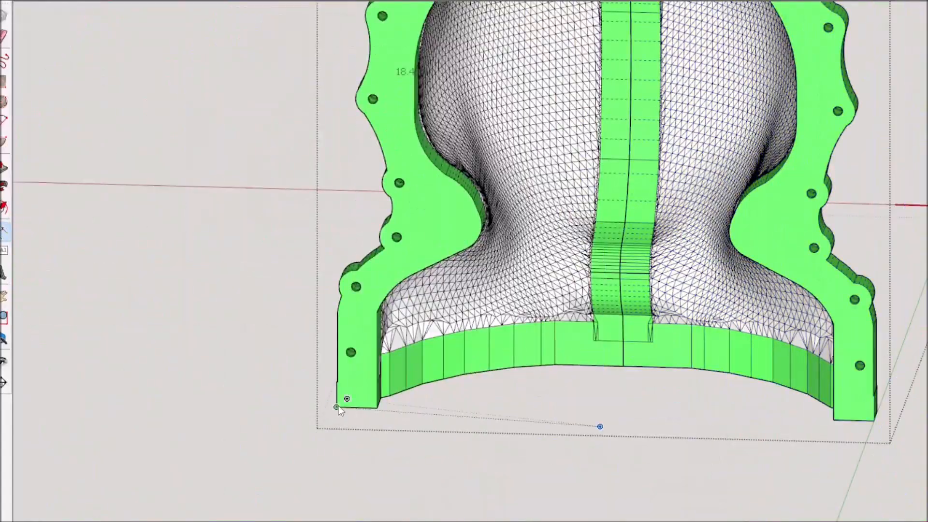
{"action": "left_click", "coordinate": [878, 419]}
{"action": "left_click", "coordinate": [841, 469]}
{"action": "scroll", "coordinate": [492, 368], "scroll_direction": "down", "scroll_amount": 5}
{"action": "middle_click_drag", "start_coordinate": [492, 368], "coordinate": [519, 401]}
{"action": "key", "text": "space"}
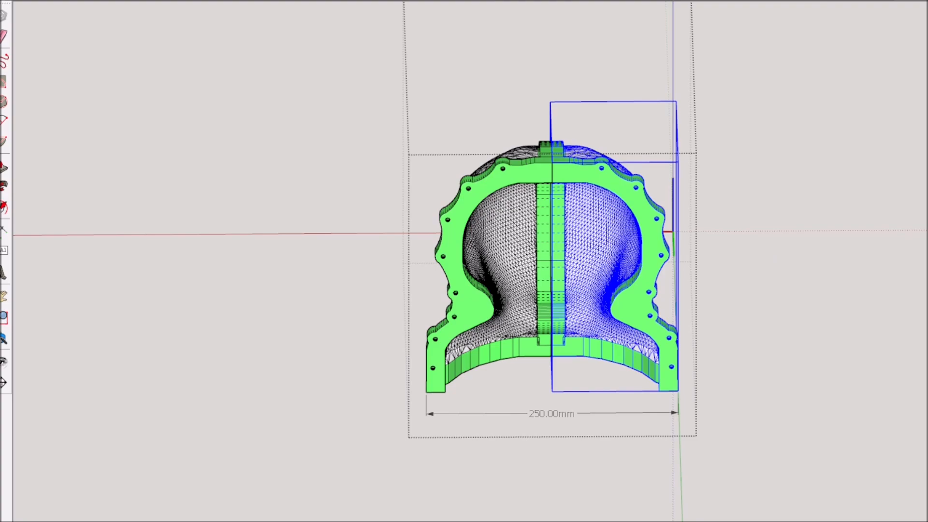
Leave the front mold half and open the yellow back mold half for editing
{"action": "left_click", "coordinate": [765, 254]}
{"action": "middle_click_drag", "start_coordinate": [765, 254], "coordinate": [408, 283]}
{"action": "left_click", "coordinate": [522, 256]}
{"action": "middle_click_drag", "start_coordinate": [522, 256], "coordinate": [873, 325]}
{"action": "double_click", "coordinate": [392, 287]}
Place the rectangular cutting face vertically through the centre of the back mold half
{"action": "scroll", "coordinate": [392, 287], "scroll_direction": "up", "scroll_amount": 4}
{"action": "scroll", "coordinate": [484, 310], "scroll_direction": "down", "scroll_amount": 5}
{"action": "middle_click_drag", "start_coordinate": [483, 309], "coordinate": [411, 329]}
{"action": "scroll", "coordinate": [410, 232], "scroll_direction": "up", "scroll_amount": 6}
{"action": "middle_click_drag", "start_coordinate": [411, 232], "coordinate": [764, 354]}
{"action": "scroll", "coordinate": [207, 267], "scroll_direction": "down", "scroll_amount": 6}
{"action": "scroll", "coordinate": [458, 213], "scroll_direction": "up", "scroll_amount": 3}
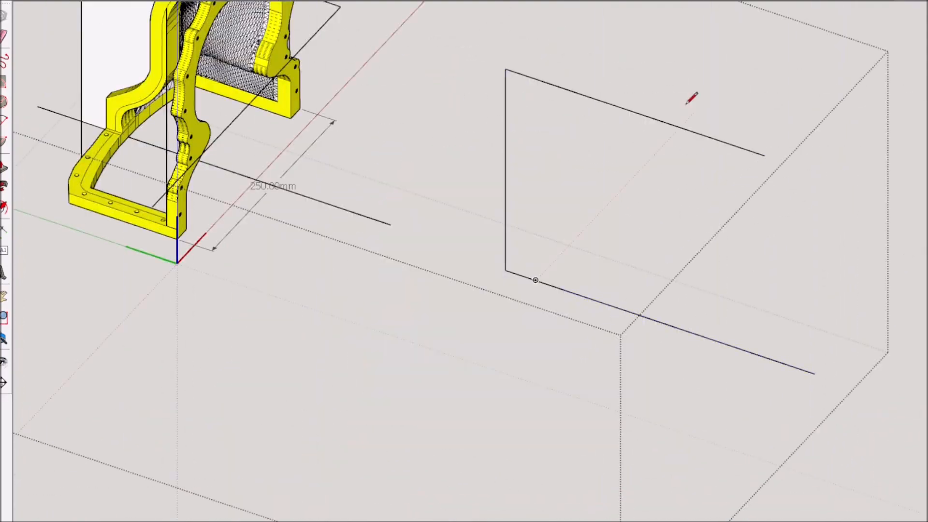
{"action": "left_click", "coordinate": [762, 311]}
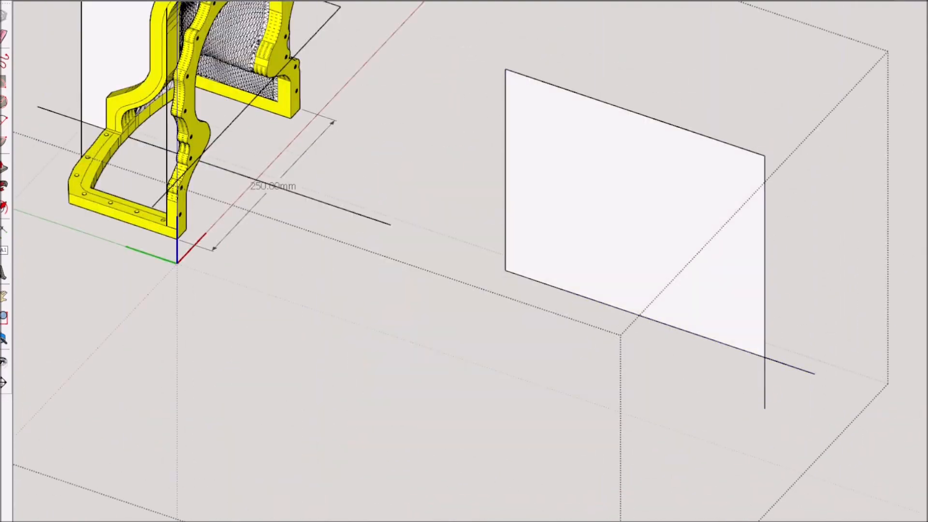
{"action": "middle_click_drag", "start_coordinate": [763, 311], "coordinate": [704, 379]}
{"action": "scroll", "coordinate": [372, 138], "scroll_direction": "down", "scroll_amount": 2}
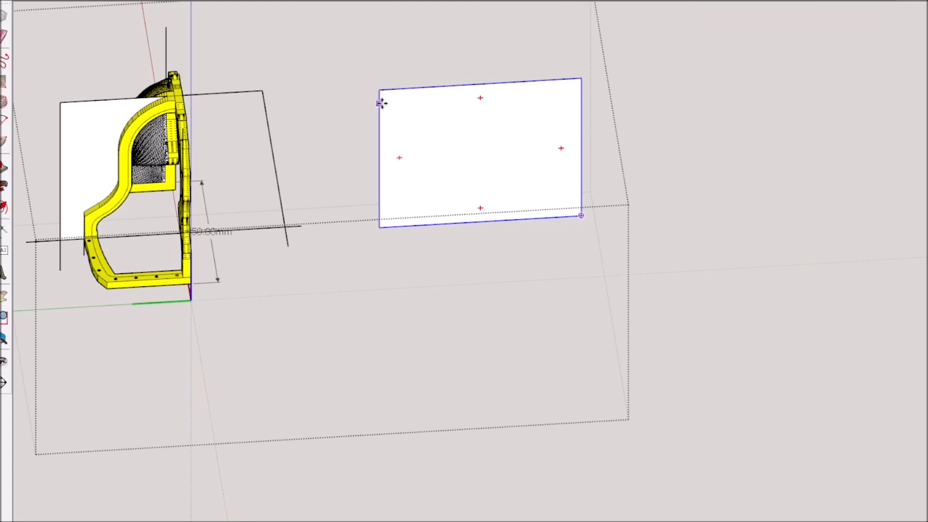
{"action": "key", "text": "ctrl+z"}
{"action": "scroll", "coordinate": [294, 271], "scroll_direction": "up", "scroll_amount": 3}
{"action": "middle_click_drag", "start_coordinate": [653, 358], "coordinate": [423, 284]}
{"action": "scroll", "coordinate": [293, 272], "scroll_direction": "up", "scroll_amount": 4}
{"action": "key", "text": "space"}
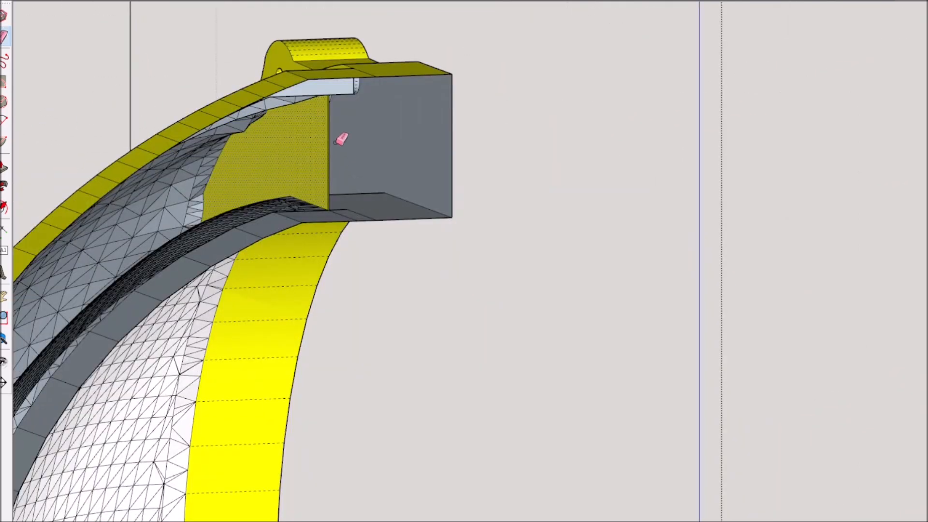
Split the back mold half along the cutting face and delete the open side without the surface mesh
{"action": "scroll", "coordinate": [346, 124], "scroll_direction": "down", "scroll_amount": 1}
{"action": "mouse_move", "coordinate": [346, 125]}
{"action": "middle_mouse_down"}
{"action": "mouse_move", "coordinate": [139, 297]}
{"action": "mouse_move", "coordinate": [854, 244]}
{"action": "middle_mouse_up"}
{"action": "scroll", "coordinate": [580, 218], "scroll_direction": "down", "scroll_amount": 3}
{"action": "mouse_move", "coordinate": [580, 217]}
{"action": "middle_mouse_down"}
{"action": "mouse_move", "coordinate": [802, 242]}
{"action": "mouse_move", "coordinate": [680, 270]}
{"action": "middle_mouse_up"}
{"action": "key", "text": "space"}
Copy the whole remaining side of the back mold half beside itself and mirror the copy
{"action": "key", "text": "ctrl+a"}
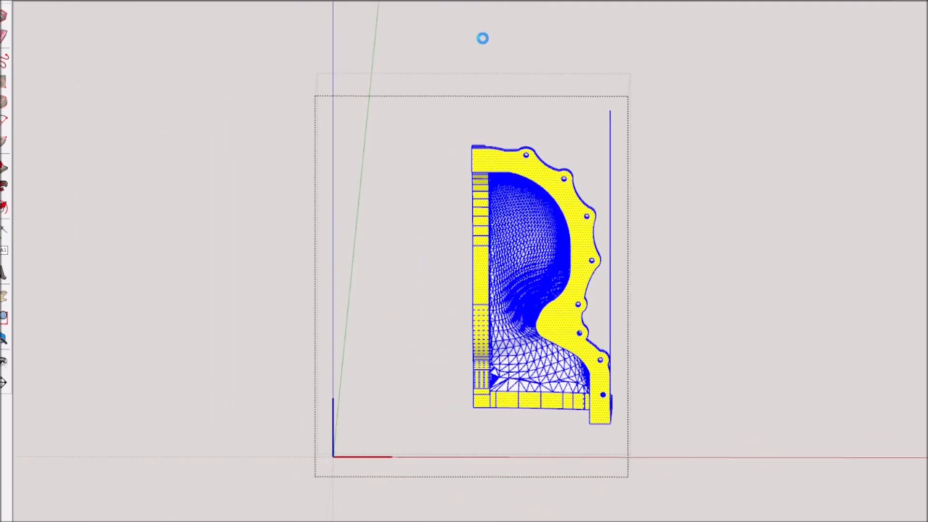
{"action": "key", "text": "m"}
{"action": "left_click", "coordinate": [595, 38]}
{"action": "key", "text": "ctrl"}
{"action": "left_click", "coordinate": [220, 154]}
{"action": "key", "text": "space"}
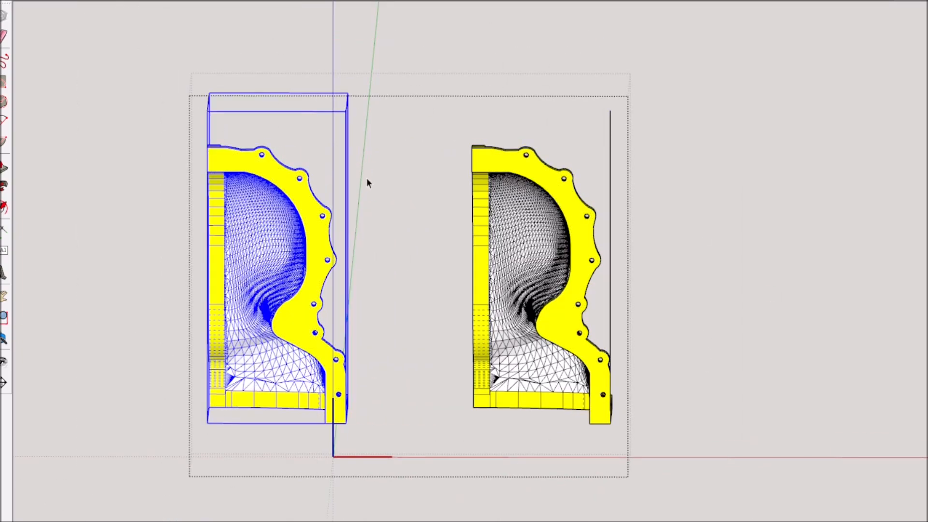
{"action": "right_click", "coordinate": [298, 406]}
Move the mirrored side of the back mold half against the original to form a complete symmetric half
{"action": "scroll", "coordinate": [271, 159], "scroll_direction": "up", "scroll_amount": 5}
{"action": "key", "text": "m"}
{"action": "left_click", "coordinate": [285, 152]}
{"action": "middle_click_drag", "start_coordinate": [284, 152], "coordinate": [338, 160]}
{"action": "left_click", "coordinate": [659, 149]}
{"action": "middle_click_drag", "start_coordinate": [242, 217], "coordinate": [360, 256]}
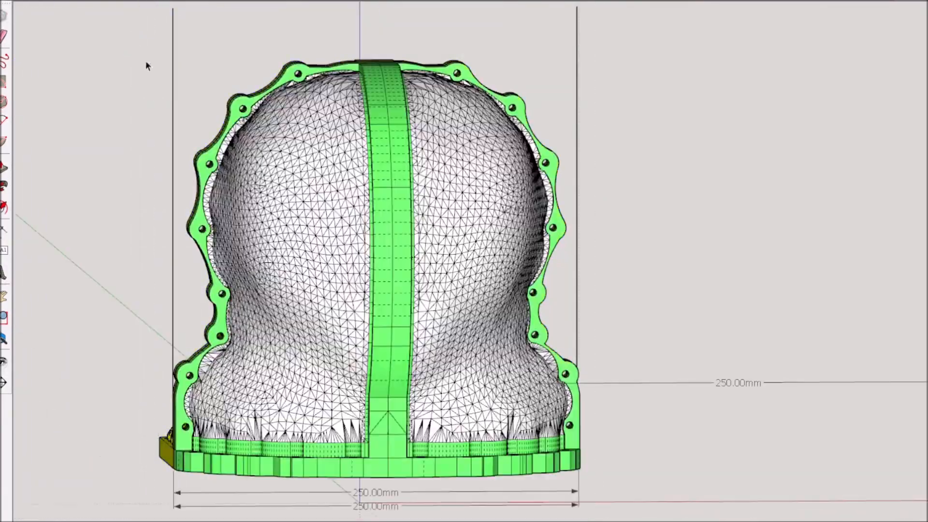
{"action": "middle_click_drag", "start_coordinate": [147, 64], "coordinate": [292, 219]}
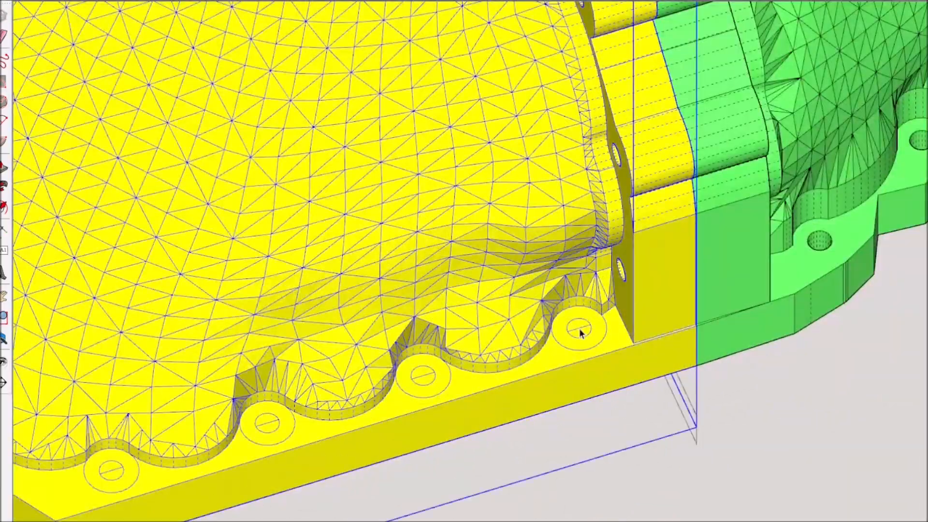
Erase the leftover outer circles around the screw holes along the yellow mold half's base flange
{"action": "key", "text": "Delete"}
{"action": "key", "text": "e"}
{"action": "scroll", "coordinate": [138, 470], "scroll_direction": "down", "scroll_amount": 5}
{"action": "middle_click_drag", "start_coordinate": [138, 470], "coordinate": [411, 348]}
{"action": "scroll", "coordinate": [418, 342], "scroll_direction": "up", "scroll_amount": 4}
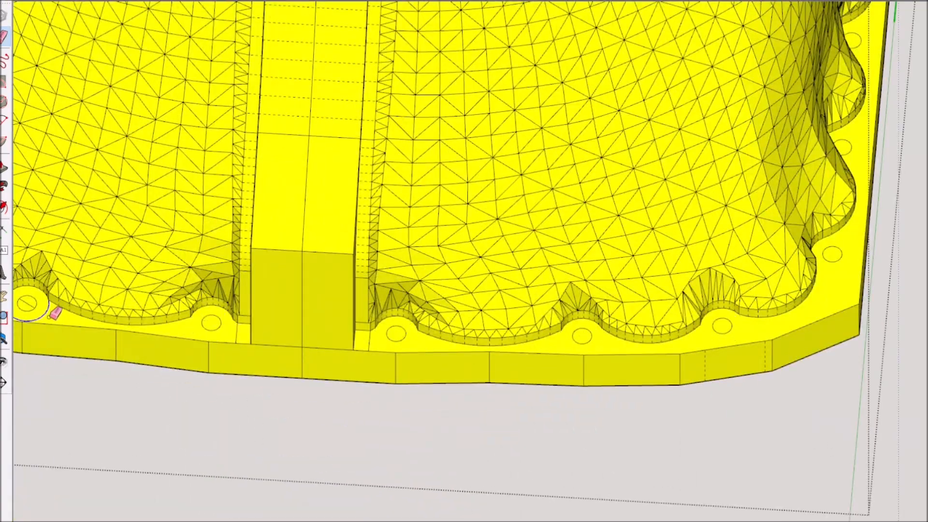
{"action": "middle_click_drag", "start_coordinate": [54, 307], "coordinate": [464, 375]}
{"action": "scroll", "coordinate": [440, 366], "scroll_direction": "down", "scroll_amount": 5}
{"action": "scroll", "coordinate": [899, 289], "scroll_direction": "up", "scroll_amount": 5}
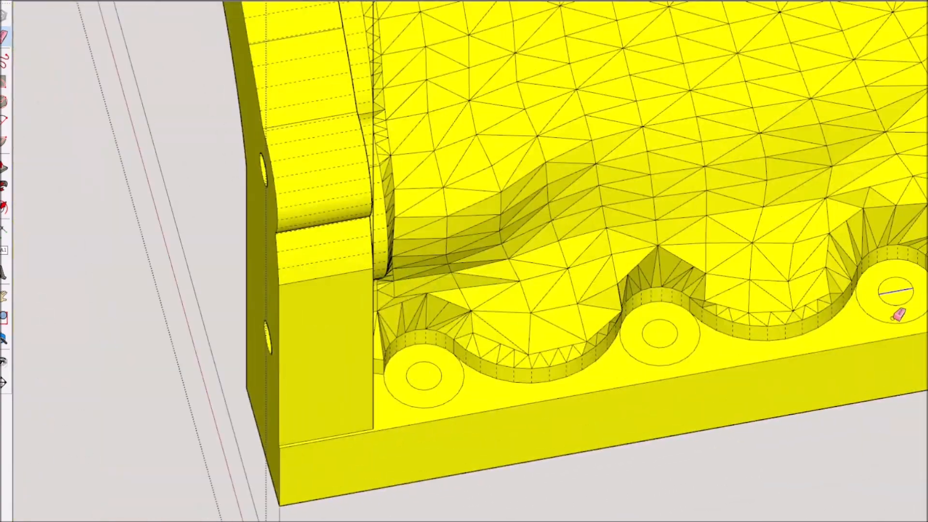
{"action": "scroll", "coordinate": [462, 392], "scroll_direction": "down", "scroll_amount": 4}
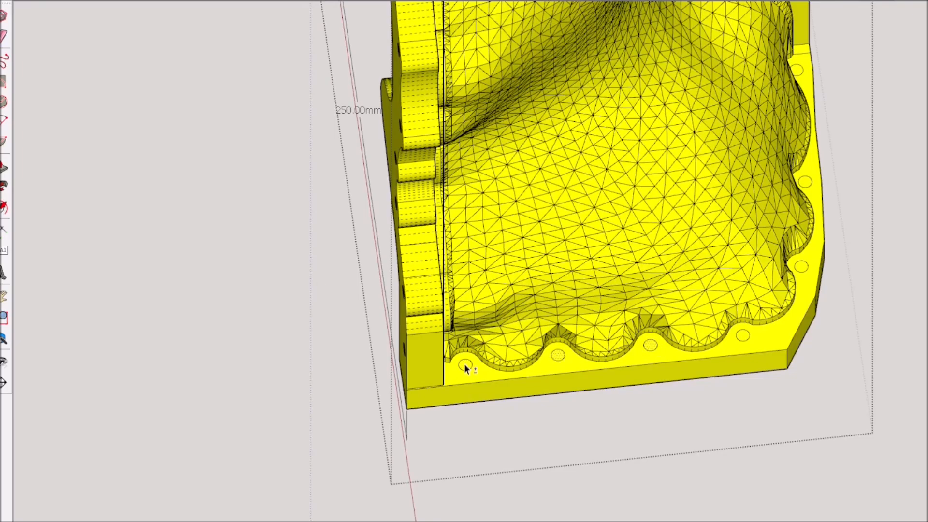
Examine the screw holes and base flange of the yellow mold half from all sides
{"action": "scroll", "coordinate": [812, 191], "scroll_direction": "down", "scroll_amount": 3}
{"action": "mouse_move", "coordinate": [812, 191]}
{"action": "middle_mouse_down"}
{"action": "mouse_move", "coordinate": [694, 283]}
{"action": "mouse_move", "coordinate": [628, 300]}
{"action": "middle_mouse_up"}
{"action": "scroll", "coordinate": [767, 317], "scroll_direction": "up", "scroll_amount": 4}
{"action": "scroll", "coordinate": [768, 317], "scroll_direction": "down", "scroll_amount": 2}
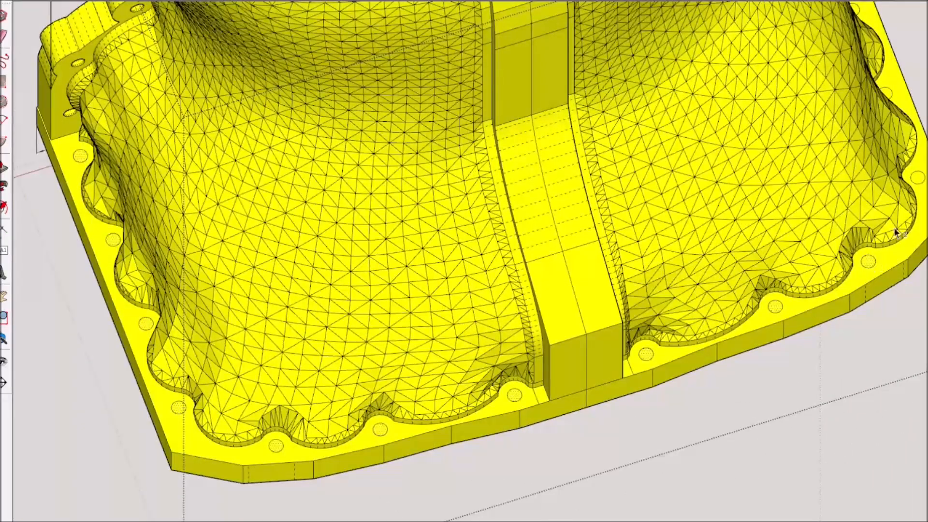
{"action": "scroll", "coordinate": [869, 260], "scroll_direction": "down", "scroll_amount": 3}
{"action": "middle_click_drag", "start_coordinate": [870, 260], "coordinate": [784, 388]}
{"action": "scroll", "coordinate": [754, 396], "scroll_direction": "up", "scroll_amount": 4}
{"action": "mouse_move", "coordinate": [687, 440]}
{"action": "middle_mouse_down"}
{"action": "mouse_move", "coordinate": [336, 334]}
{"action": "mouse_move", "coordinate": [627, 431]}
{"action": "mouse_move", "coordinate": [704, 356]}
{"action": "mouse_move", "coordinate": [260, 275]}
{"action": "mouse_move", "coordinate": [549, 350]}
{"action": "mouse_move", "coordinate": [633, 358]}
{"action": "middle_mouse_up"}
{"action": "scroll", "coordinate": [624, 249], "scroll_direction": "down", "scroll_amount": 3}
{"action": "middle_click_drag", "start_coordinate": [615, 405], "coordinate": [792, 377]}
{"action": "scroll", "coordinate": [382, 156], "scroll_direction": "up", "scroll_amount": 5}
{"action": "scroll", "coordinate": [381, 155], "scroll_direction": "down", "scroll_amount": 5}
{"action": "mouse_move", "coordinate": [387, 184]}
{"action": "middle_mouse_down"}
{"action": "mouse_move", "coordinate": [580, 226]}
{"action": "mouse_move", "coordinate": [430, 241]}
{"action": "middle_mouse_up"}
{"action": "scroll", "coordinate": [431, 241], "scroll_direction": "up", "scroll_amount": 3}
{"action": "mouse_move", "coordinate": [805, 236]}
{"action": "middle_mouse_down"}
{"action": "mouse_move", "coordinate": [410, 96]}
{"action": "mouse_move", "coordinate": [872, 181]}
{"action": "mouse_move", "coordinate": [892, 194]}
{"action": "middle_mouse_up"}
{"action": "scroll", "coordinate": [507, 251], "scroll_direction": "down", "scroll_amount": 4}
Draw an upright rectangle beside the green half's centre strip and extrude it into a block
{"action": "mouse_move", "coordinate": [508, 251]}
{"action": "middle_mouse_down"}
{"action": "mouse_move", "coordinate": [508, 210]}
{"action": "mouse_move", "coordinate": [715, 346]}
{"action": "mouse_move", "coordinate": [817, 355]}
{"action": "middle_mouse_up"}
{"action": "key", "text": "r"}
{"action": "left_click", "coordinate": [450, 111]}
{"action": "left_click", "coordinate": [501, 226]}
{"action": "scroll", "coordinate": [305, 139], "scroll_direction": "up", "scroll_amount": 3}
{"action": "key", "text": "p"}
{"action": "left_click", "coordinate": [305, 139]}
{"action": "middle_click_drag", "start_coordinate": [459, 206], "coordinate": [726, 180]}
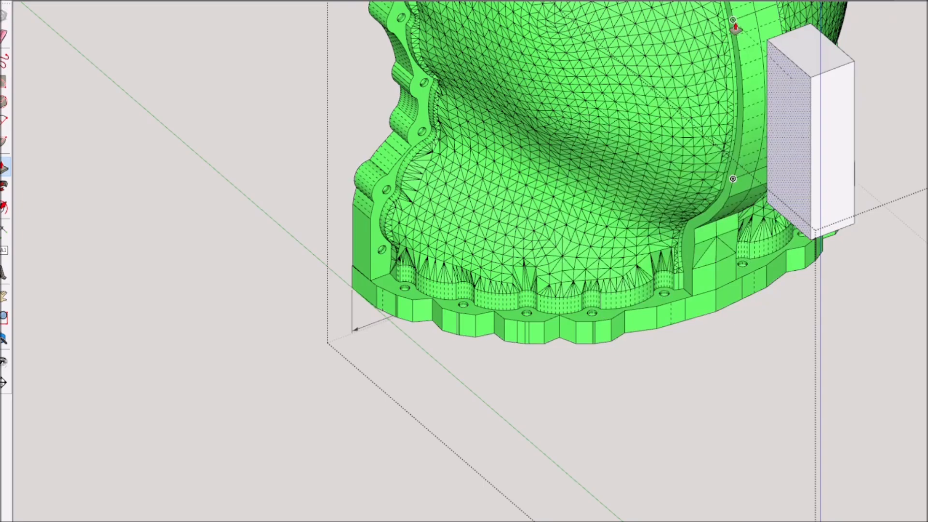
{"action": "left_click", "coordinate": [734, 28]}
{"action": "middle_click_drag", "start_coordinate": [733, 28], "coordinate": [547, 241]}
Dimension the block's width, then widen the block by 5 mm on each side
{"action": "key", "text": "d"}
{"action": "left_click", "coordinate": [526, 157]}
{"action": "left_click", "coordinate": [528, 186]}
{"action": "middle_click_drag", "start_coordinate": [528, 186], "coordinate": [770, 155]}
{"action": "scroll", "coordinate": [770, 154], "scroll_direction": "down", "scroll_amount": 5}
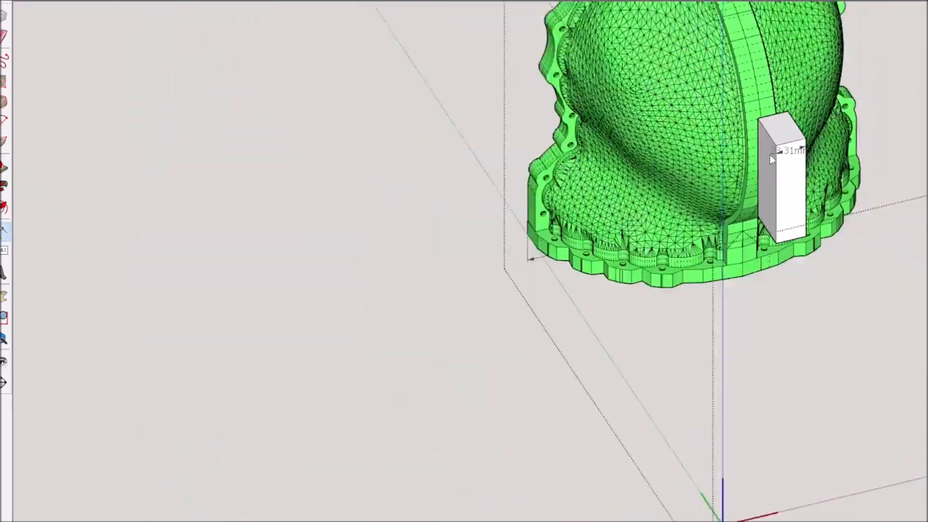
{"action": "scroll", "coordinate": [769, 145], "scroll_direction": "up", "scroll_amount": 3}
{"action": "type", "text": "5"}
{"action": "key", "text": "Return"}
{"action": "mouse_move", "coordinate": [759, 143]}
{"action": "middle_mouse_down"}
{"action": "mouse_move", "coordinate": [524, 192]}
{"action": "mouse_move", "coordinate": [530, 185]}
{"action": "mouse_move", "coordinate": [732, 222]}
{"action": "mouse_move", "coordinate": [672, 280]}
{"action": "middle_mouse_up"}
{"action": "double_click", "coordinate": [479, 201]}
Trim the block's sides to an overall width of 33 mm
{"action": "scroll", "coordinate": [479, 201], "scroll_direction": "up", "scroll_amount": 4}
{"action": "scroll", "coordinate": [531, 184], "scroll_direction": "down", "scroll_amount": 2}
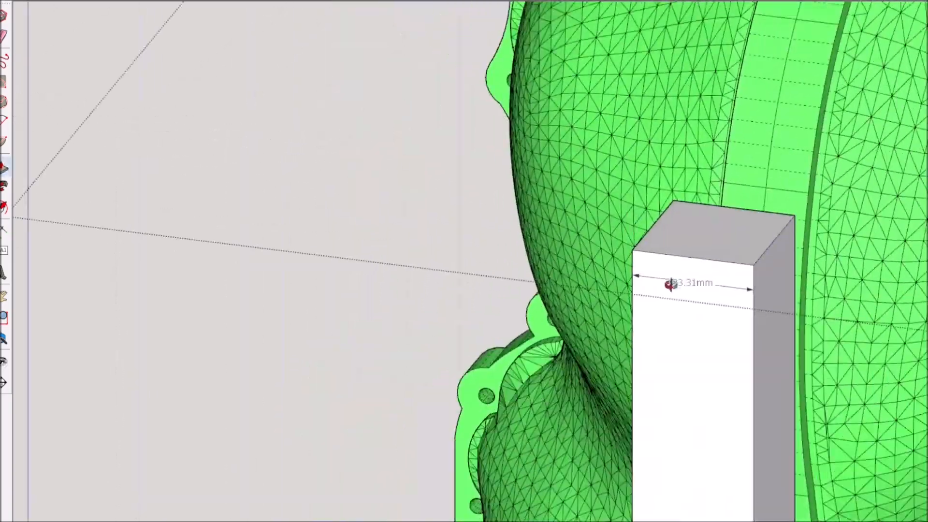
{"action": "scroll", "coordinate": [735, 276], "scroll_direction": "up", "scroll_amount": 2}
{"action": "left_click", "coordinate": [826, 252]}
{"action": "type", "text": "0.95"}
{"action": "key", "text": "Return"}
Push/pull the block's outer face and draw a centre line across its top, extending toward the green half
{"action": "middle_click_drag", "start_coordinate": [825, 253], "coordinate": [604, 401]}
{"action": "left_click", "coordinate": [537, 454]}
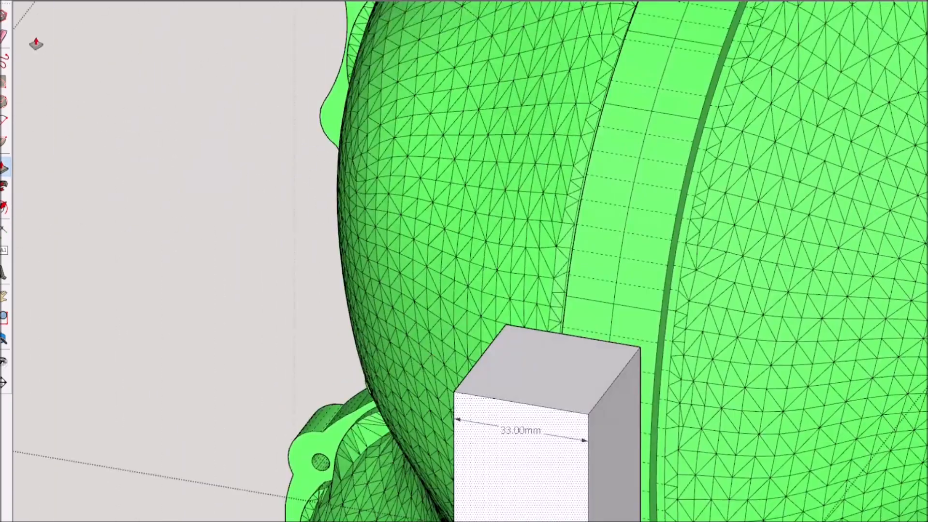
{"action": "left_click", "coordinate": [521, 402]}
{"action": "middle_click_drag", "start_coordinate": [520, 402], "coordinate": [311, 350]}
{"action": "scroll", "coordinate": [312, 349], "scroll_direction": "up", "scroll_amount": 2}
{"action": "left_click", "coordinate": [374, 313]}
{"action": "left_click", "coordinate": [468, 292]}
{"action": "key", "text": "space"}
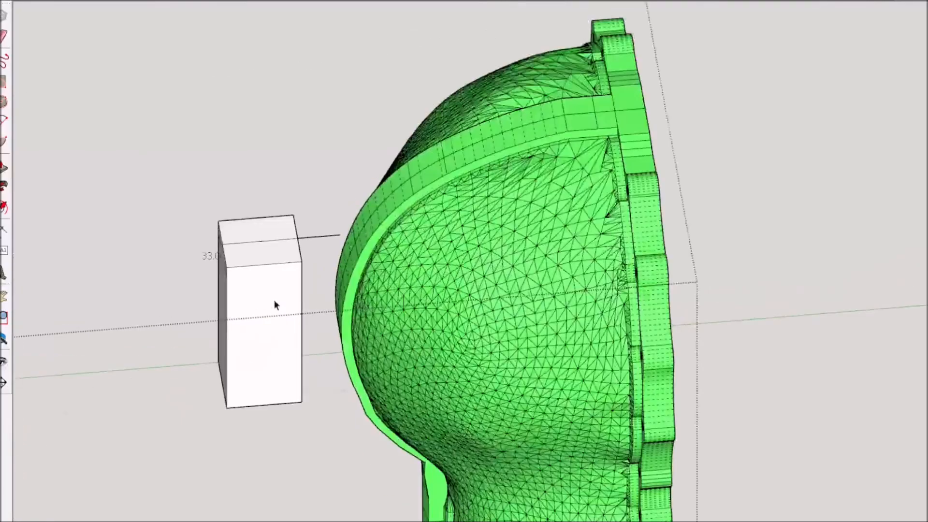
Group the block with its centre line and move it against the centre strip of the green half's outer surface
{"action": "scroll", "coordinate": [274, 299], "scroll_direction": "up", "scroll_amount": 5}
{"action": "triple_click", "coordinate": [274, 300]}
{"action": "key", "text": "g"}
{"action": "key", "text": "m"}
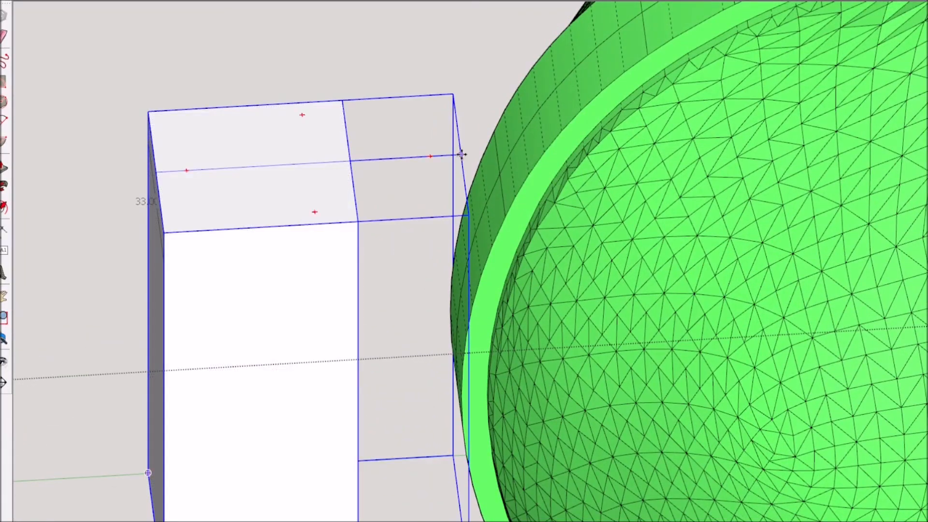
{"action": "left_click", "coordinate": [461, 154]}
{"action": "left_click", "coordinate": [522, 116]}
{"action": "scroll", "coordinate": [483, 174], "scroll_direction": "down", "scroll_amount": 5}
{"action": "middle_click_drag", "start_coordinate": [464, 208], "coordinate": [372, 69]}
{"action": "mouse_move", "coordinate": [425, 169]}
{"action": "middle_mouse_down"}
{"action": "mouse_move", "coordinate": [454, 179]}
{"action": "mouse_move", "coordinate": [29, 183]}
{"action": "middle_mouse_up"}
{"action": "scroll", "coordinate": [571, 227], "scroll_direction": "up", "scroll_amount": 5}
{"action": "mouse_move", "coordinate": [580, 232]}
{"action": "middle_mouse_down"}
{"action": "mouse_move", "coordinate": [433, 246]}
{"action": "mouse_move", "coordinate": [687, 238]}
{"action": "mouse_move", "coordinate": [894, 247]}
{"action": "middle_mouse_up"}
{"action": "scroll", "coordinate": [499, 260], "scroll_direction": "down", "scroll_amount": 3}
{"action": "key", "text": "super+6"}
{"action": "scroll", "coordinate": [567, 199], "scroll_direction": "up", "scroll_amount": 3}
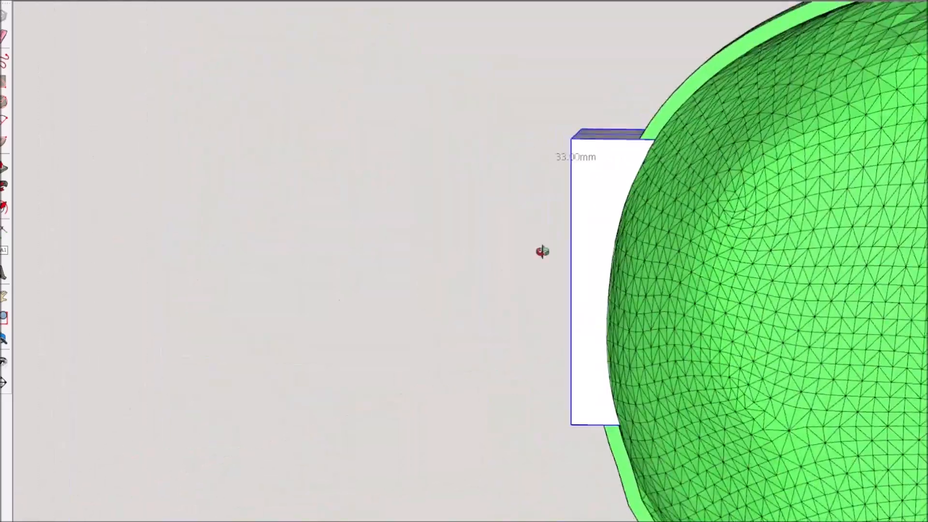
{"action": "middle_click_drag", "start_coordinate": [213, 167], "coordinate": [244, 104]}
Open the block group and cut two round holes through its outer face, one above the other
{"action": "key", "text": "space"}
{"action": "double_click", "coordinate": [579, 395]}
{"action": "left_click", "coordinate": [579, 397]}
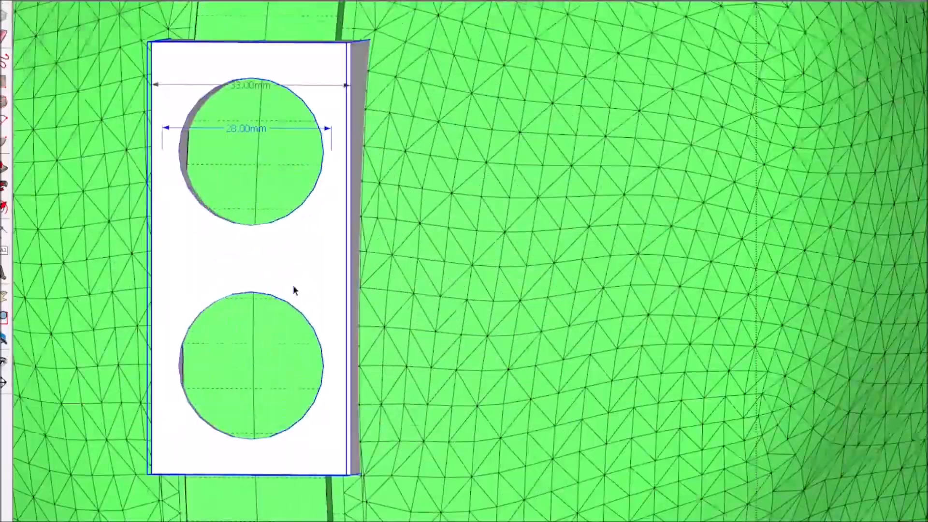
{"action": "middle_click_drag", "start_coordinate": [294, 289], "coordinate": [276, 437]}
{"action": "scroll", "coordinate": [220, 297], "scroll_direction": "down", "scroll_amount": 5}
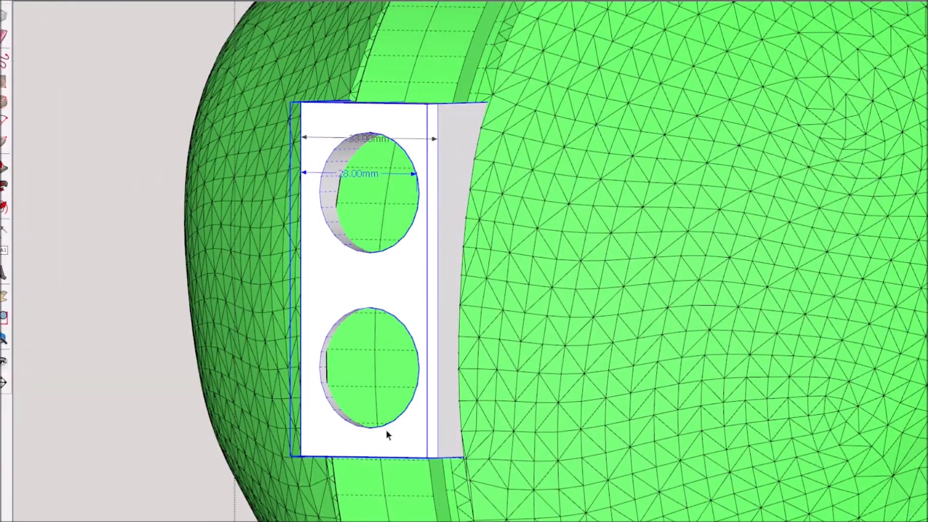
{"action": "scroll", "coordinate": [387, 432], "scroll_direction": "down", "scroll_amount": 5}
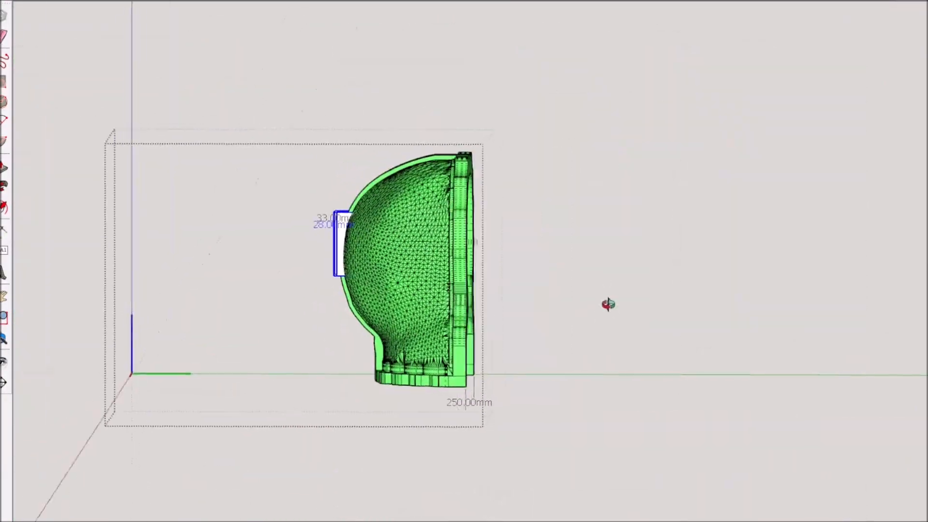
Open the yellow mold half and paste a copy of the two-hole block at its centre just above the base
{"action": "scroll", "coordinate": [607, 307], "scroll_direction": "up", "scroll_amount": 5}
{"action": "left_click", "coordinate": [756, 366]}
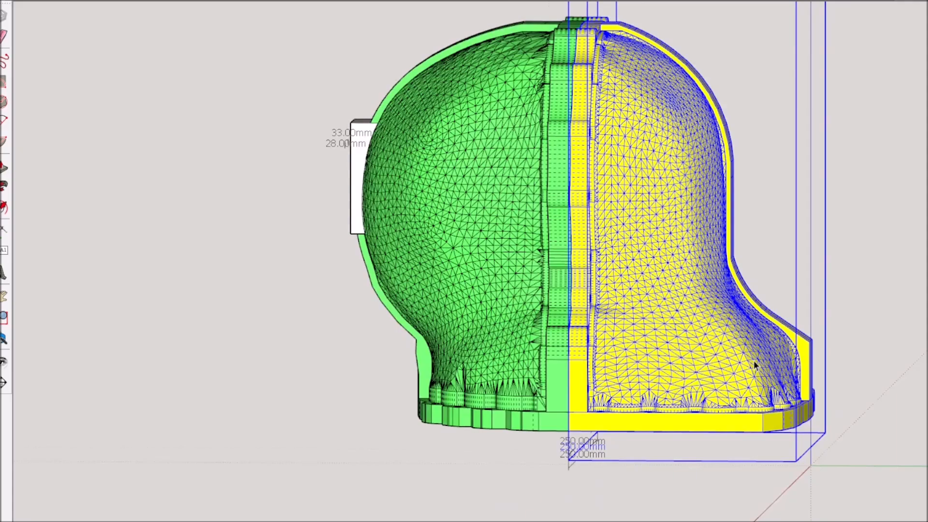
{"action": "double_click", "coordinate": [755, 366]}
{"action": "key", "text": "ctrl+v"}
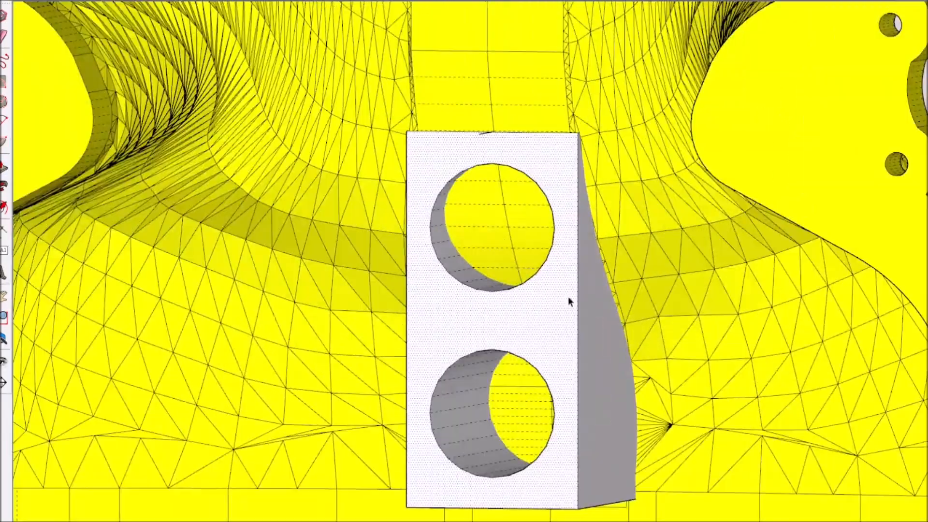
Try to erase the pasted block's inner end and side faces inside the yellow half
{"action": "left_click", "coordinate": [481, 324]}
{"action": "scroll", "coordinate": [481, 324], "scroll_direction": "up", "scroll_amount": 3}
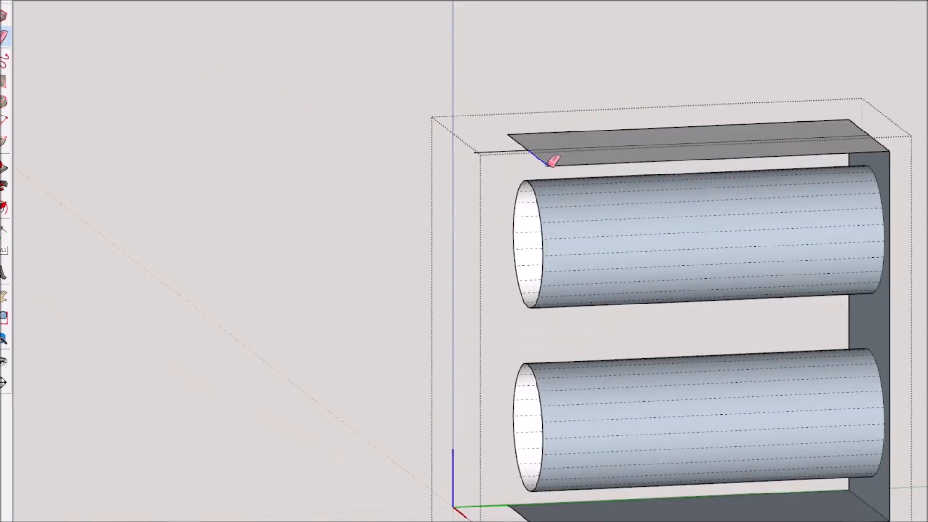
{"action": "middle_click_drag", "start_coordinate": [553, 155], "coordinate": [549, 416]}
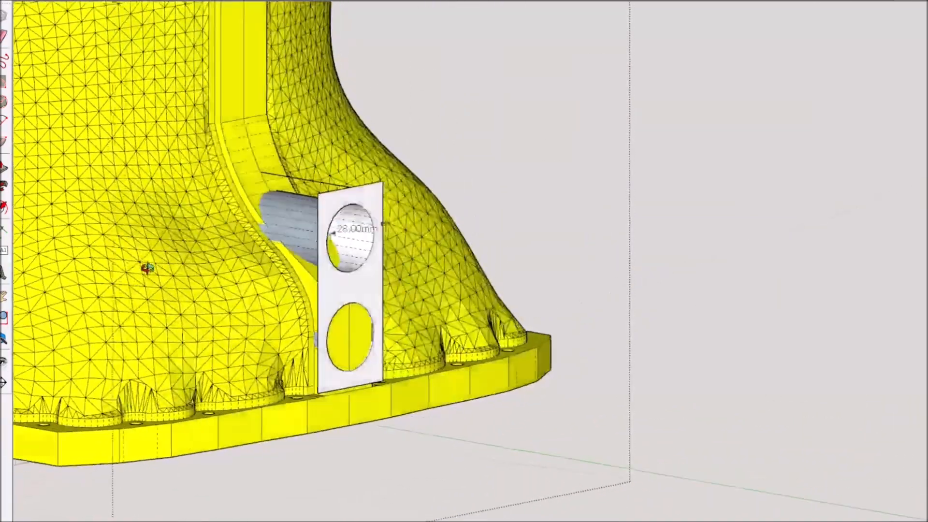
{"action": "middle_click_drag", "start_coordinate": [148, 268], "coordinate": [296, 197]}
{"action": "scroll", "coordinate": [228, 329], "scroll_direction": "up", "scroll_amount": 2}
{"action": "scroll", "coordinate": [220, 216], "scroll_direction": "up", "scroll_amount": 2}
{"action": "scroll", "coordinate": [296, 197], "scroll_direction": "down", "scroll_amount": 5}
{"action": "middle_click_drag", "start_coordinate": [297, 197], "coordinate": [570, 232]}
{"action": "triple_click", "coordinate": [619, 232]}
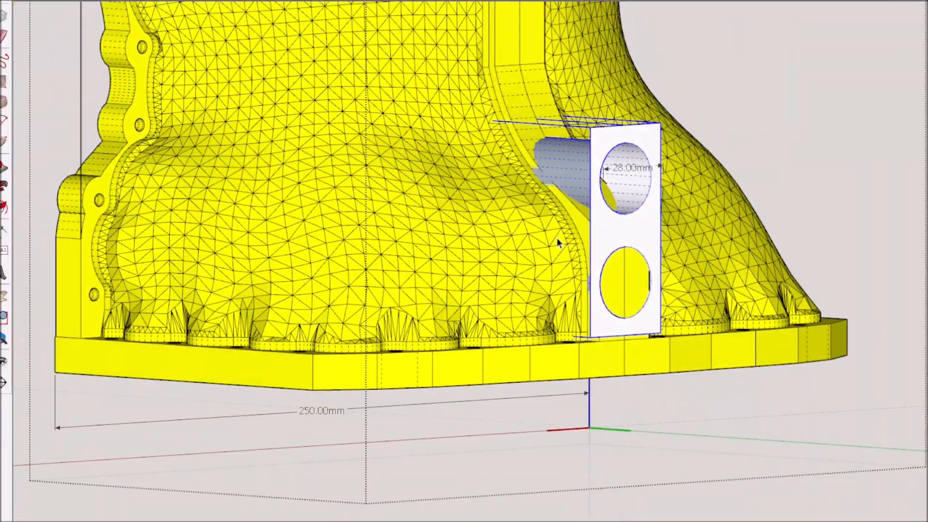
{"action": "scroll", "coordinate": [558, 239], "scroll_direction": "up", "scroll_amount": 4}
{"action": "double_click", "coordinate": [620, 208]}
{"action": "key", "text": "Escape"}
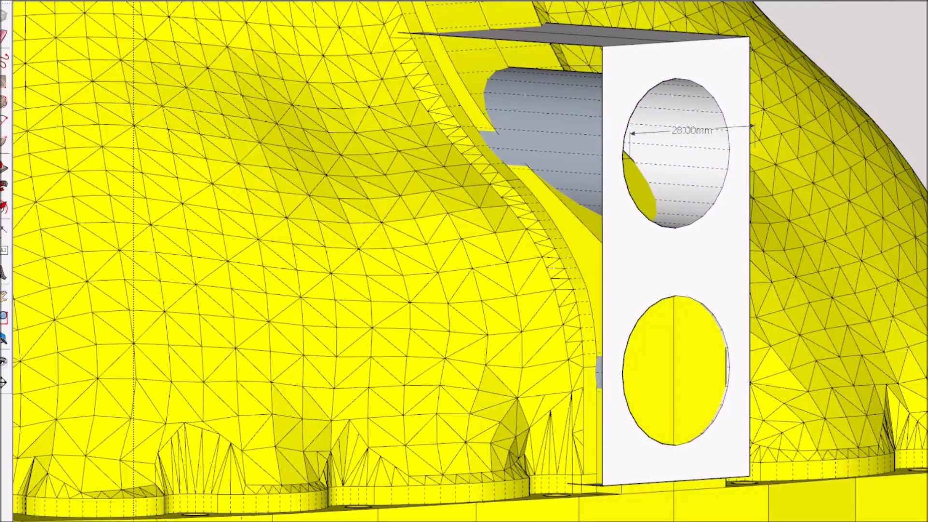
Select all geometry of the two-hole block in the yellow half and make it a group
{"action": "scroll", "coordinate": [713, 138], "scroll_direction": "down", "scroll_amount": 5}
{"action": "triple_click", "coordinate": [712, 138]}
{"action": "left_click", "coordinate": [820, 256]}
{"action": "scroll", "coordinate": [796, 254], "scroll_direction": "up", "scroll_amount": 3}
{"action": "triple_click", "coordinate": [797, 254]}
{"action": "key", "text": "ctrl+g"}
{"action": "scroll", "coordinate": [678, 331], "scroll_direction": "down", "scroll_amount": 8}
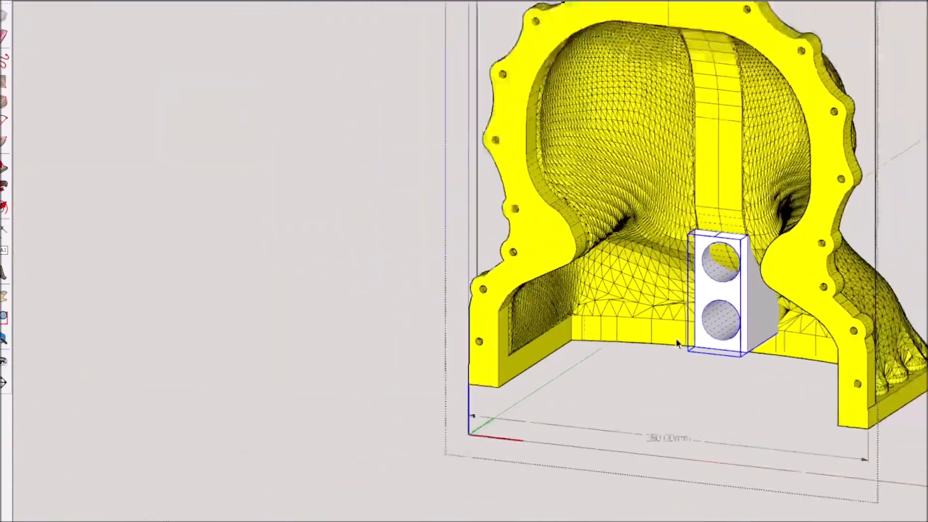
{"action": "left_click", "coordinate": [555, 288]}
{"action": "scroll", "coordinate": [677, 323], "scroll_direction": "up", "scroll_amount": 9}
{"action": "middle_click_drag", "start_coordinate": [677, 323], "coordinate": [618, 333]}
Open the block group in the yellow half and push/pull the block's side face
{"action": "key", "text": "F2"}
{"action": "double_click", "coordinate": [615, 425]}
{"action": "left_click", "coordinate": [615, 425]}
{"action": "key", "text": "p"}
{"action": "left_click", "coordinate": [266, 151]}
{"action": "scroll", "coordinate": [559, 332], "scroll_direction": "up", "scroll_amount": 5}
{"action": "double_click", "coordinate": [559, 332]}
{"action": "left_click", "coordinate": [559, 332]}
{"action": "key", "text": "p"}
{"action": "left_click", "coordinate": [508, 301]}
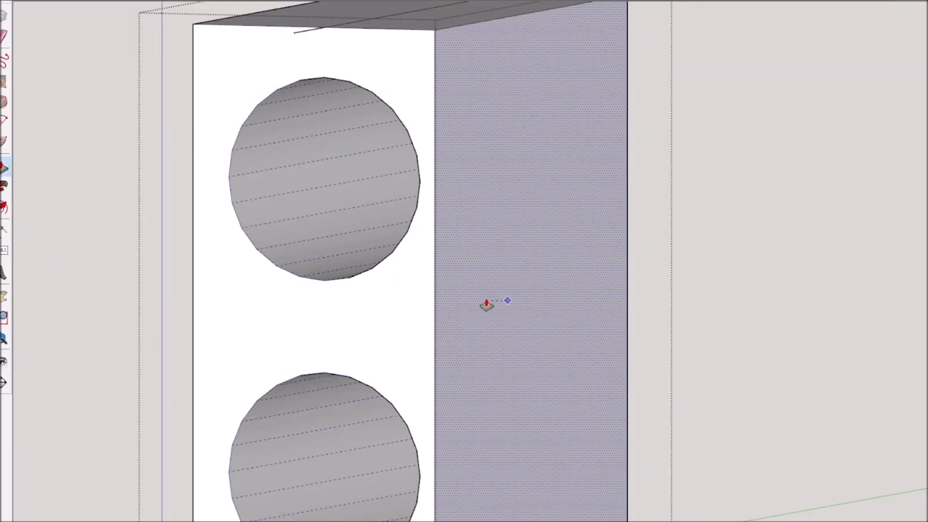
{"action": "left_click", "coordinate": [448, 341]}
{"action": "middle_click_drag", "start_coordinate": [448, 342], "coordinate": [628, 345]}
{"action": "key", "text": "space"}
{"action": "left_click", "coordinate": [155, 31]}
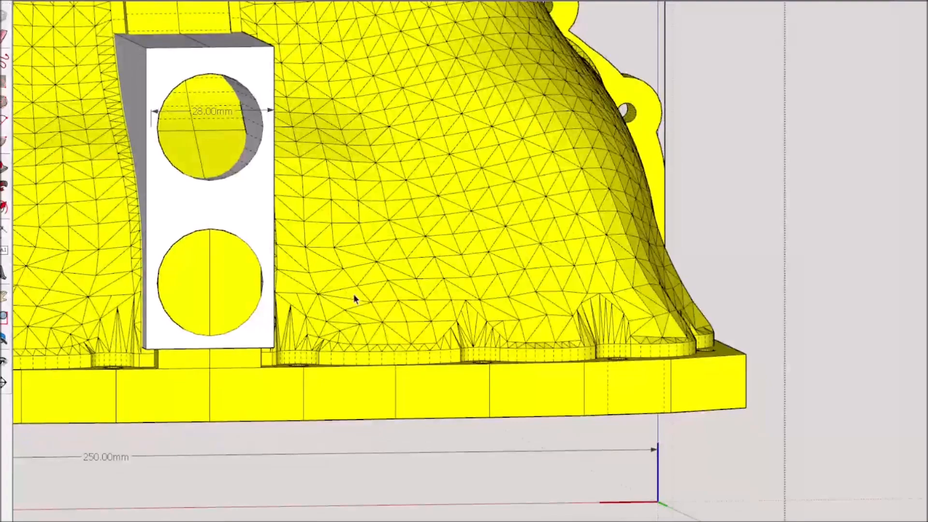
Dimension the gap between the block's underside and the yellow base flange, and extend the underside down to the flange
{"action": "scroll", "coordinate": [353, 294], "scroll_direction": "up", "scroll_amount": 5}
{"action": "middle_click_drag", "start_coordinate": [353, 294], "coordinate": [292, 346]}
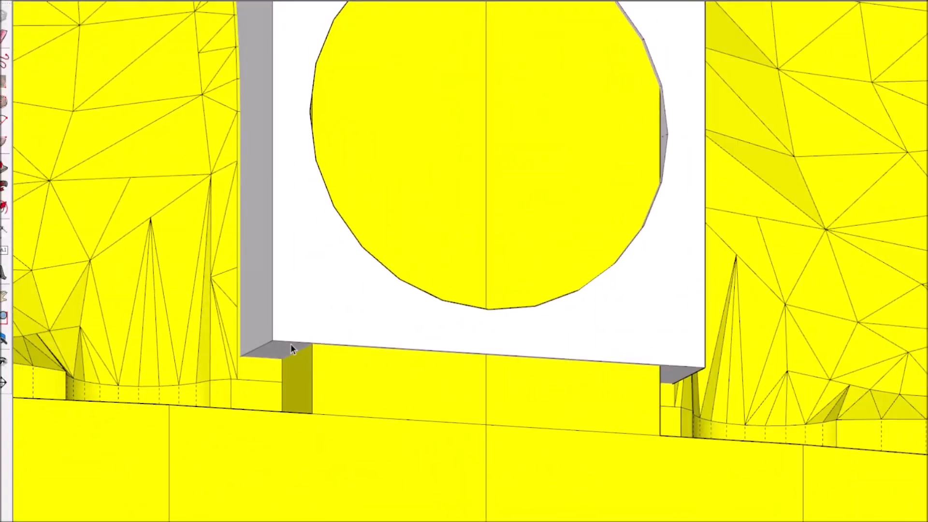
{"action": "left_click", "coordinate": [272, 411]}
{"action": "left_click", "coordinate": [257, 392]}
{"action": "scroll", "coordinate": [328, 387], "scroll_direction": "down", "scroll_amount": 3}
{"action": "middle_click_drag", "start_coordinate": [328, 387], "coordinate": [452, 389]}
{"action": "scroll", "coordinate": [308, 445], "scroll_direction": "down", "scroll_amount": 3}
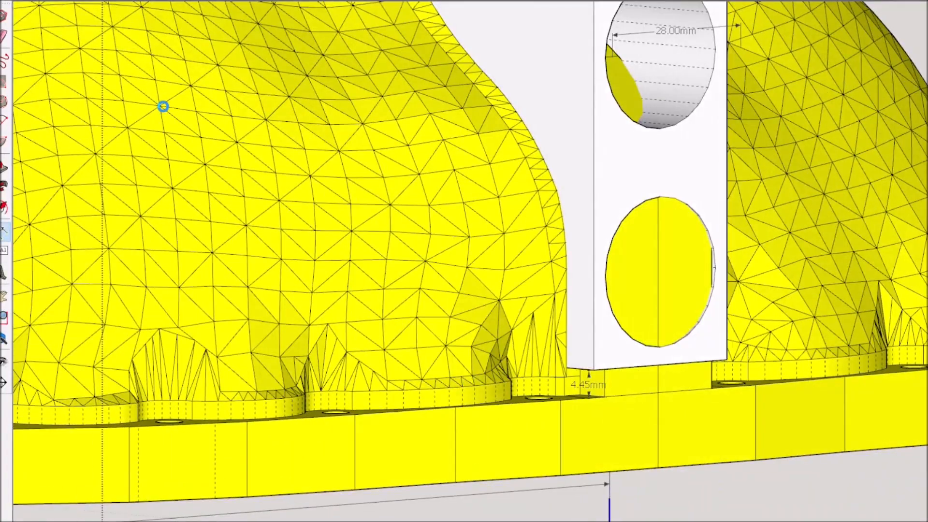
{"action": "scroll", "coordinate": [254, 181], "scroll_direction": "down", "scroll_amount": 3}
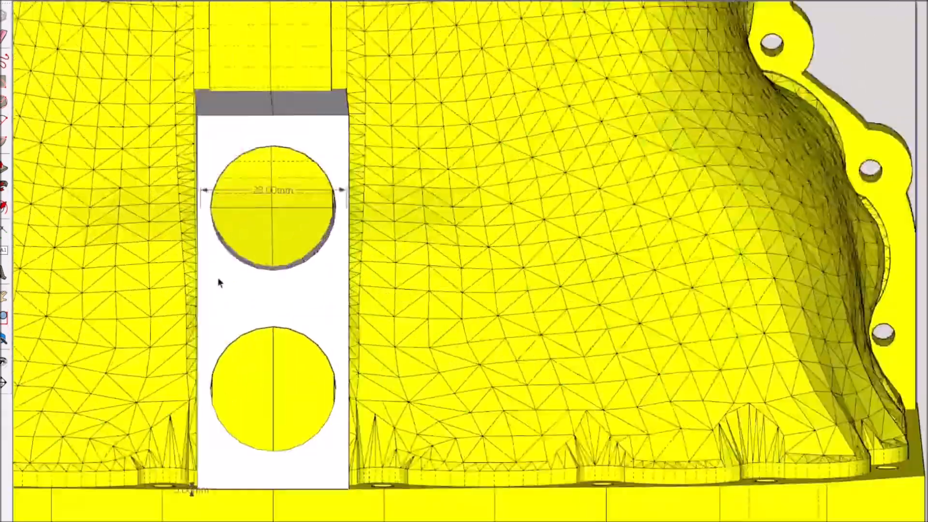
Examine how the two-hole block and its openings sit in the yellow half from the inside and outside
{"action": "scroll", "coordinate": [217, 284], "scroll_direction": "up", "scroll_amount": 3}
{"action": "scroll", "coordinate": [224, 278], "scroll_direction": "down", "scroll_amount": 10}
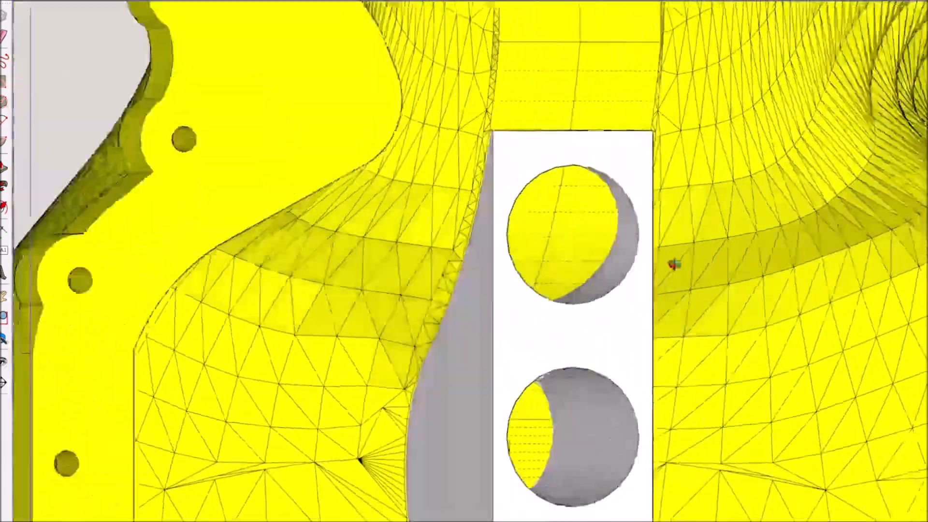
{"action": "scroll", "coordinate": [565, 269], "scroll_direction": "down", "scroll_amount": 5}
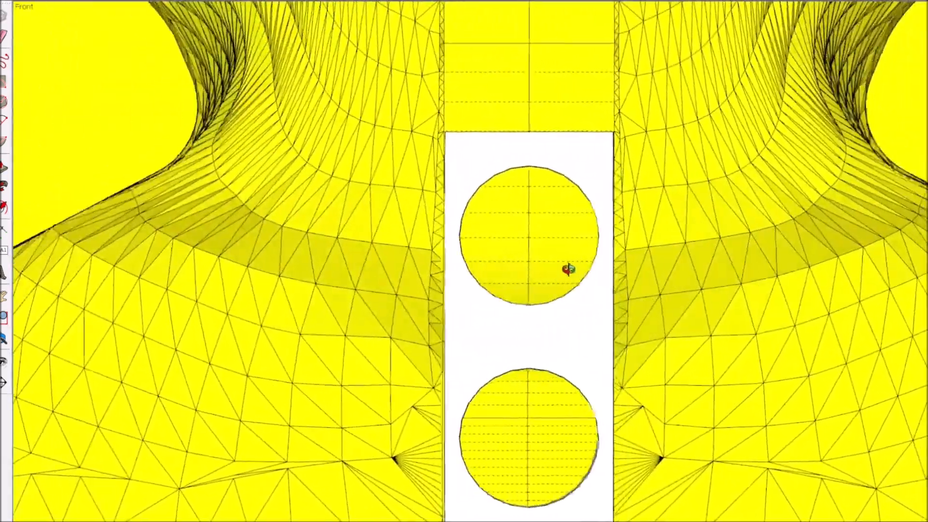
{"action": "scroll", "coordinate": [532, 327], "scroll_direction": "up", "scroll_amount": 3}
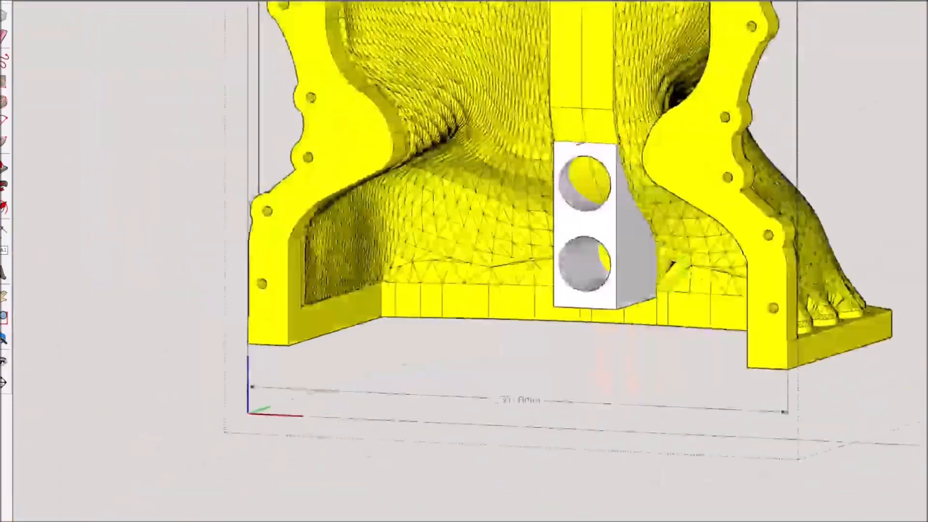
{"action": "scroll", "coordinate": [623, 213], "scroll_direction": "up", "scroll_amount": 3}
{"action": "scroll", "coordinate": [623, 213], "scroll_direction": "down", "scroll_amount": 4}
{"action": "middle_click_drag", "start_coordinate": [623, 213], "coordinate": [640, 329]}
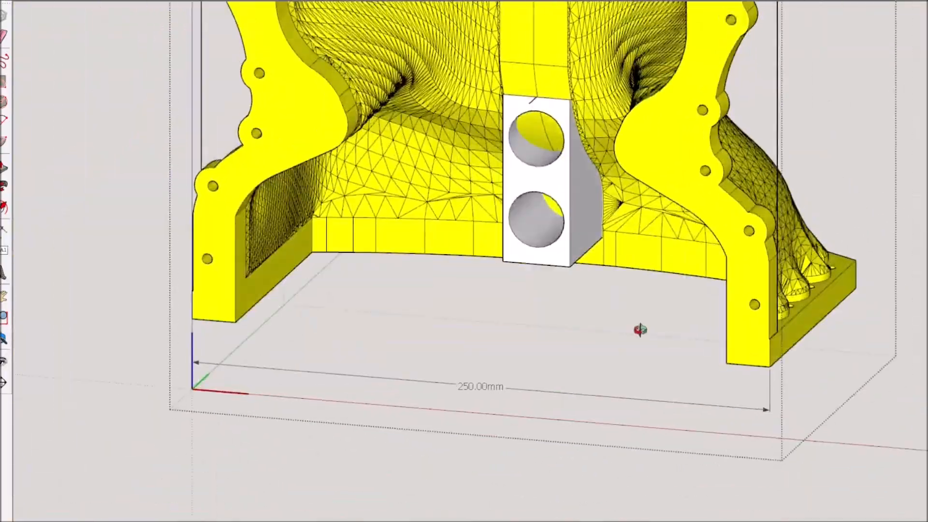
{"action": "scroll", "coordinate": [567, 112], "scroll_direction": "up", "scroll_amount": 6}
{"action": "scroll", "coordinate": [567, 111], "scroll_direction": "down", "scroll_amount": 4}
Open the block group and draw vertical lines on both side faces, joining the curved surface outlines to the bottom edge
{"action": "scroll", "coordinate": [532, 183], "scroll_direction": "up", "scroll_amount": 2}
{"action": "double_click", "coordinate": [555, 195]}
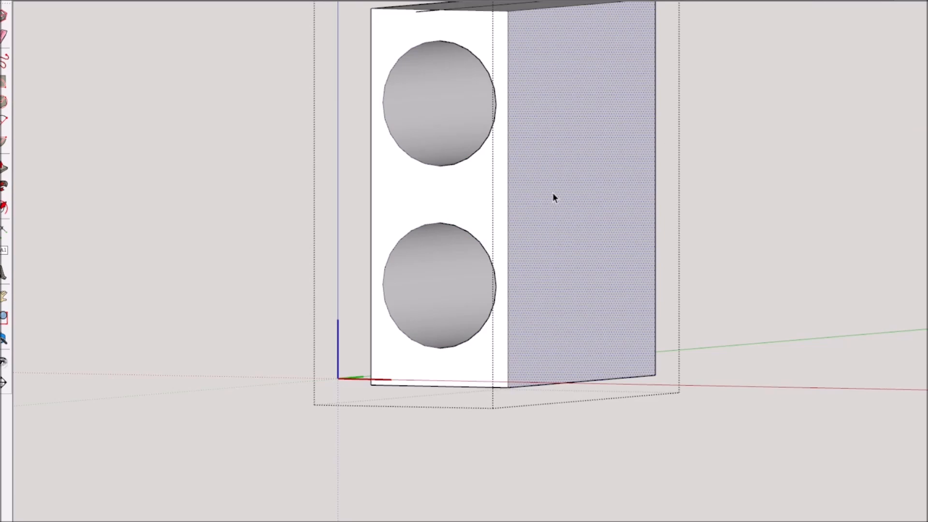
{"action": "middle_click_drag", "start_coordinate": [623, 334], "coordinate": [561, 339]}
{"action": "scroll", "coordinate": [614, 363], "scroll_direction": "up", "scroll_amount": 5}
{"action": "key", "text": "l"}
{"action": "left_click", "coordinate": [483, 403]}
{"action": "left_click", "coordinate": [484, 319]}
{"action": "scroll", "coordinate": [484, 317], "scroll_direction": "down", "scroll_amount": 8}
{"action": "middle_click_drag", "start_coordinate": [325, 363], "coordinate": [575, 382]}
{"action": "scroll", "coordinate": [304, 317], "scroll_direction": "up", "scroll_amount": 8}
{"action": "left_click", "coordinate": [268, 360]}
{"action": "left_click", "coordinate": [267, 259]}
{"action": "scroll", "coordinate": [370, 253], "scroll_direction": "down", "scroll_amount": 10}
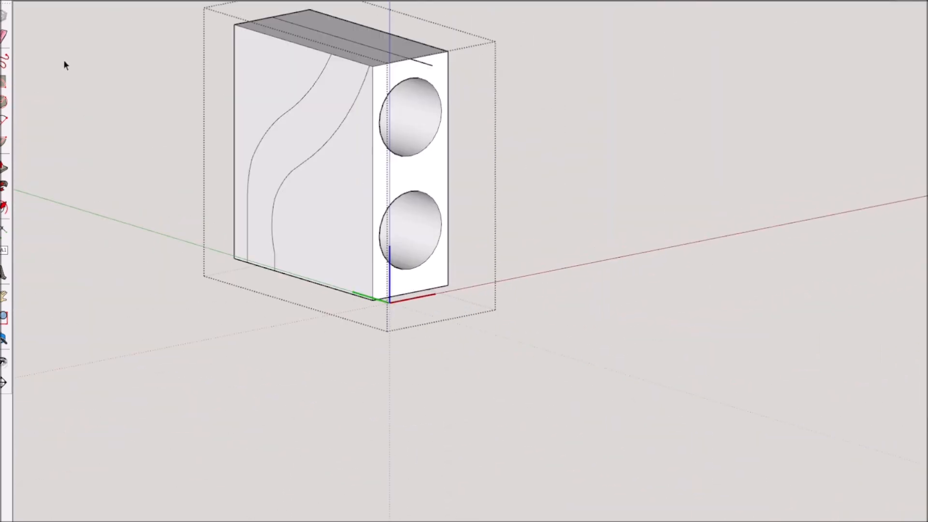
Draw a line across the block's underside joining the lower ends of the curved outlines on both side faces
{"action": "scroll", "coordinate": [309, 77], "scroll_direction": "up", "scroll_amount": 4}
{"action": "middle_click_drag", "start_coordinate": [292, 209], "coordinate": [271, 241]}
{"action": "key", "text": "space"}
{"action": "left_click", "coordinate": [276, 98]}
{"action": "key", "text": "e"}
{"action": "key", "text": "ctrl+z"}
{"action": "scroll", "coordinate": [321, 140], "scroll_direction": "down", "scroll_amount": 8}
{"action": "middle_click_drag", "start_coordinate": [295, 401], "coordinate": [341, 242]}
{"action": "scroll", "coordinate": [242, 305], "scroll_direction": "up", "scroll_amount": 9}
{"action": "key", "text": "l"}
{"action": "left_click", "coordinate": [162, 232]}
{"action": "left_click", "coordinate": [156, 185]}
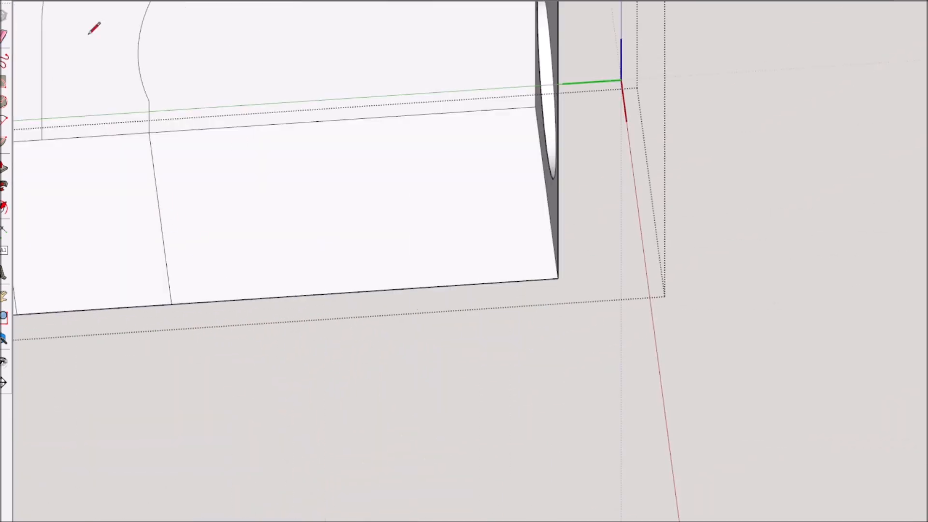
Delete the block's underside, side, top and front faces that lie beyond the curved outlines
{"action": "scroll", "coordinate": [234, 150], "scroll_direction": "down", "scroll_amount": 5}
{"action": "middle_click_drag", "start_coordinate": [382, 97], "coordinate": [359, 178]}
{"action": "key", "text": "space"}
{"action": "key", "text": "Delete"}
{"action": "middle_click_drag", "start_coordinate": [591, 132], "coordinate": [412, 208]}
{"action": "left_click", "coordinate": [628, 177]}
{"action": "key", "text": "Delete"}
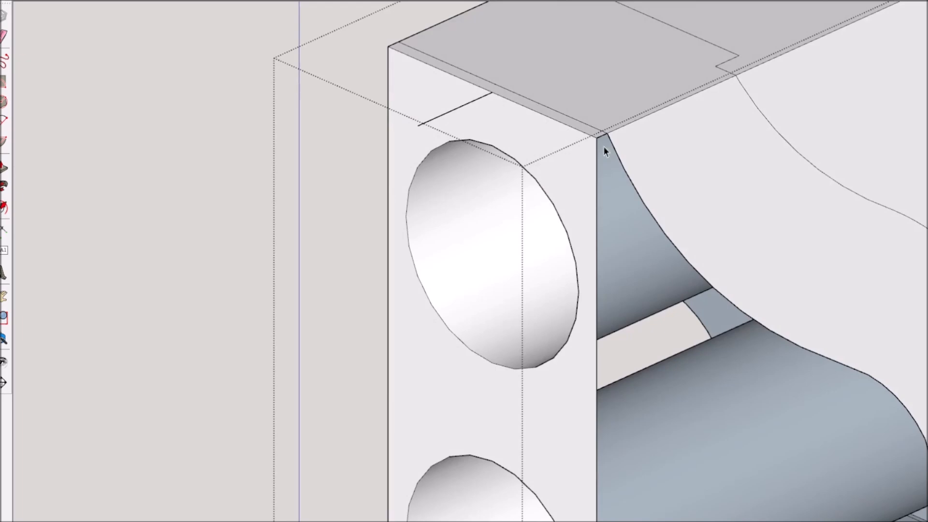
{"action": "left_click", "coordinate": [556, 68]}
{"action": "key", "text": "Delete"}
{"action": "middle_click_drag", "start_coordinate": [608, 142], "coordinate": [773, 136]}
{"action": "scroll", "coordinate": [413, 91], "scroll_direction": "up", "scroll_amount": 5}
{"action": "scroll", "coordinate": [449, 309], "scroll_direction": "up", "scroll_amount": 1}
{"action": "left_click", "coordinate": [376, 264]}
{"action": "key", "text": "Delete"}
Delete the leftover edges and faces in front of the block's curved cut, keeping the two tubes
{"action": "left_click", "coordinate": [390, 92]}
{"action": "key", "text": "Delete"}
{"action": "left_click", "coordinate": [384, 87]}
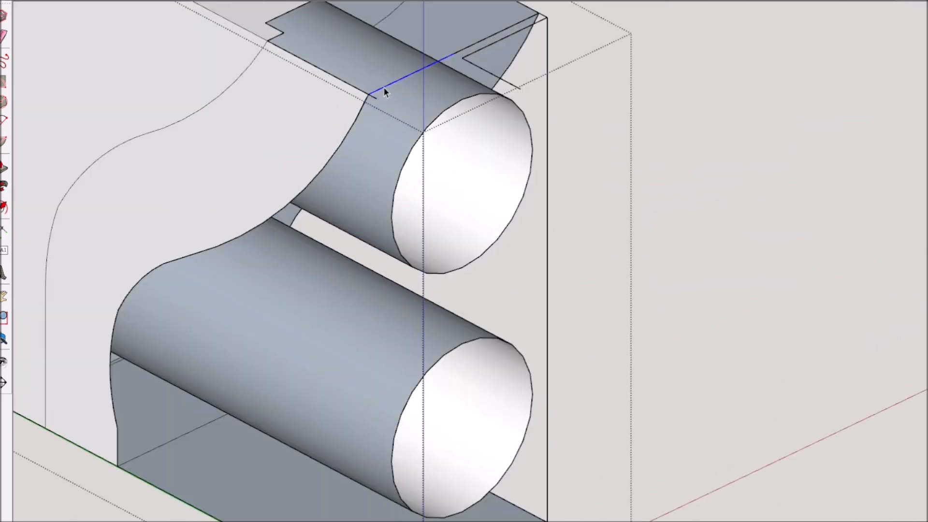
{"action": "left_click", "coordinate": [547, 22]}
{"action": "key", "text": "Delete"}
{"action": "middle_click_drag", "start_coordinate": [526, 203], "coordinate": [522, 116]}
{"action": "left_click", "coordinate": [378, 351]}
{"action": "key", "text": "Delete"}
{"action": "middle_click_drag", "start_coordinate": [368, 222], "coordinate": [438, 246]}
{"action": "left_click", "coordinate": [432, 167]}
{"action": "key", "text": "Delete"}
{"action": "key", "text": "Delete"}
{"action": "middle_click_drag", "start_coordinate": [309, 393], "coordinate": [202, 313]}
{"action": "scroll", "coordinate": [370, 230], "scroll_direction": "up", "scroll_amount": 5}
{"action": "left_click", "coordinate": [254, 217]}
{"action": "key", "text": "Delete"}
{"action": "scroll", "coordinate": [253, 216], "scroll_direction": "down", "scroll_amount": 4}
{"action": "middle_click_drag", "start_coordinate": [254, 217], "coordinate": [264, 349]}
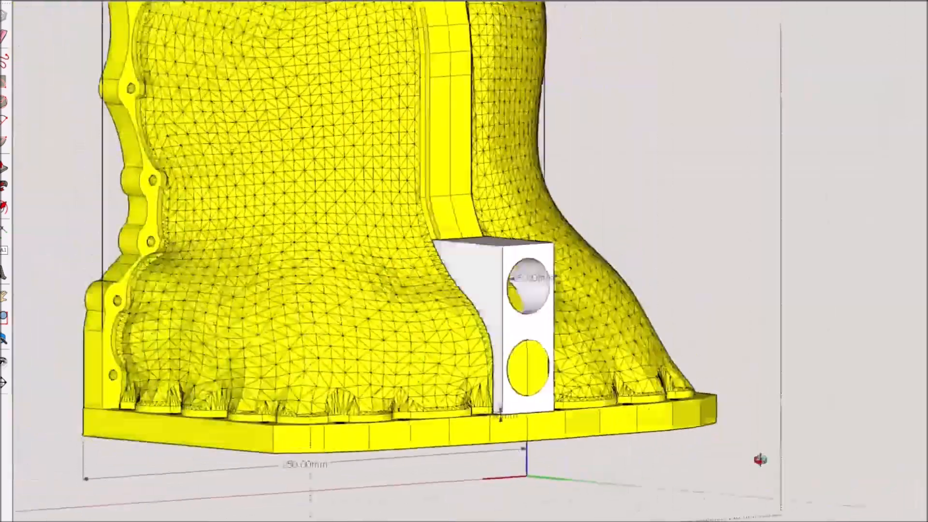
Erase the boundary edges of the second two-hole block beyond its curved outline to remove the surplus faces
{"action": "middle_click_drag", "start_coordinate": [761, 460], "coordinate": [291, 353]}
{"action": "scroll", "coordinate": [528, 437], "scroll_direction": "down", "scroll_amount": 4}
{"action": "scroll", "coordinate": [401, 252], "scroll_direction": "up", "scroll_amount": 6}
{"action": "scroll", "coordinate": [401, 251], "scroll_direction": "down", "scroll_amount": 5}
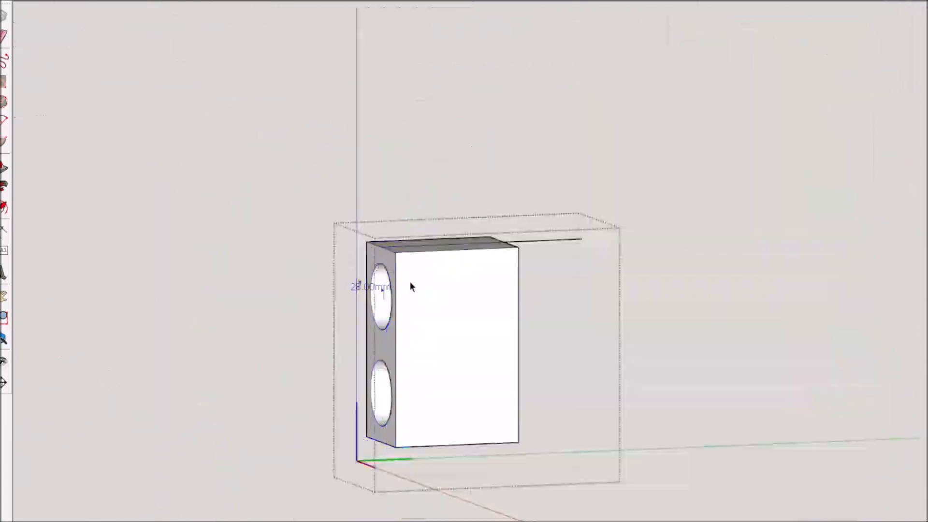
{"action": "mouse_move", "coordinate": [410, 290]}
{"action": "middle_mouse_down"}
{"action": "mouse_move", "coordinate": [452, 245]}
{"action": "mouse_move", "coordinate": [652, 203]}
{"action": "mouse_move", "coordinate": [413, 203]}
{"action": "mouse_move", "coordinate": [267, 262]}
{"action": "middle_mouse_up"}
{"action": "scroll", "coordinate": [653, 203], "scroll_direction": "up", "scroll_amount": 4}
{"action": "key", "text": "e"}
{"action": "middle_click_drag", "start_coordinate": [262, 350], "coordinate": [271, 137]}
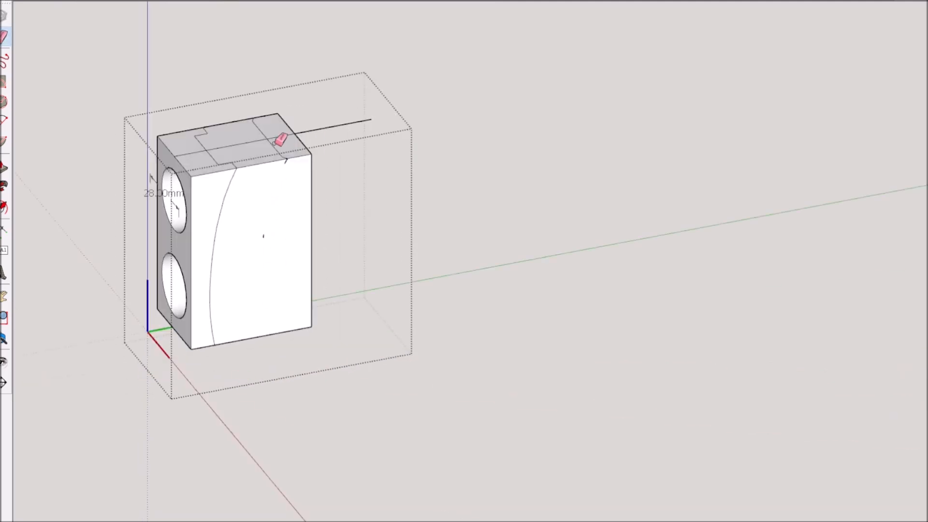
{"action": "left_click", "coordinate": [289, 166]}
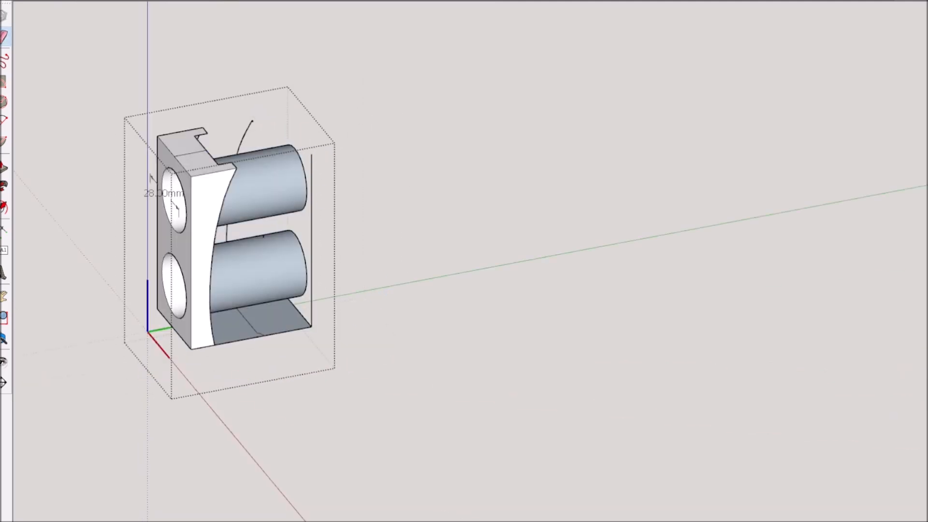
Erase the remaining stray edges and the surplus underside face around the second block's two tubes
{"action": "middle_click_drag", "start_coordinate": [350, 331], "coordinate": [445, 332]}
{"action": "scroll", "coordinate": [793, 276], "scroll_direction": "up", "scroll_amount": 5}
{"action": "middle_click_drag", "start_coordinate": [773, 271], "coordinate": [632, 243]}
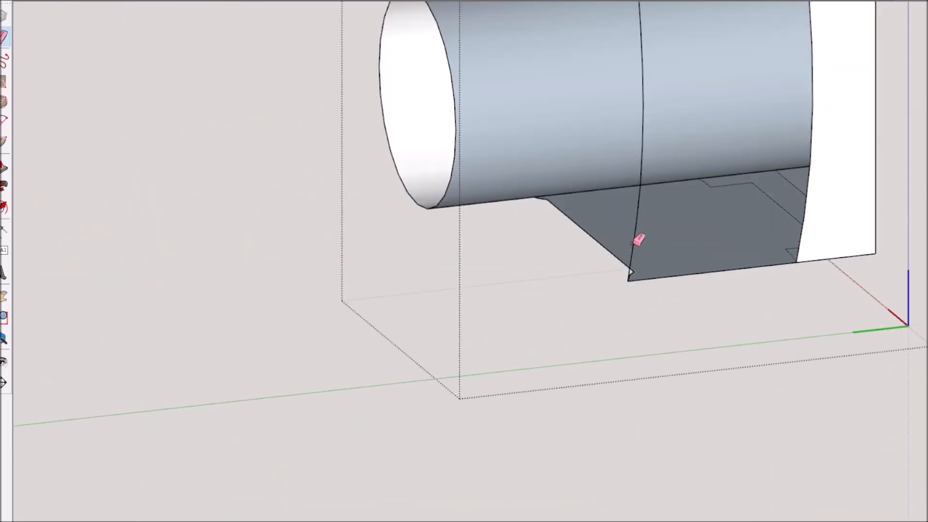
{"action": "left_click", "coordinate": [638, 211]}
{"action": "key", "text": "space"}
{"action": "scroll", "coordinate": [652, 271], "scroll_direction": "down", "scroll_amount": 4}
{"action": "left_click", "coordinate": [649, 136]}
{"action": "key", "text": "Delete"}
{"action": "middle_click_drag", "start_coordinate": [614, 137], "coordinate": [622, 251]}
{"action": "scroll", "coordinate": [729, 159], "scroll_direction": "up", "scroll_amount": 5}
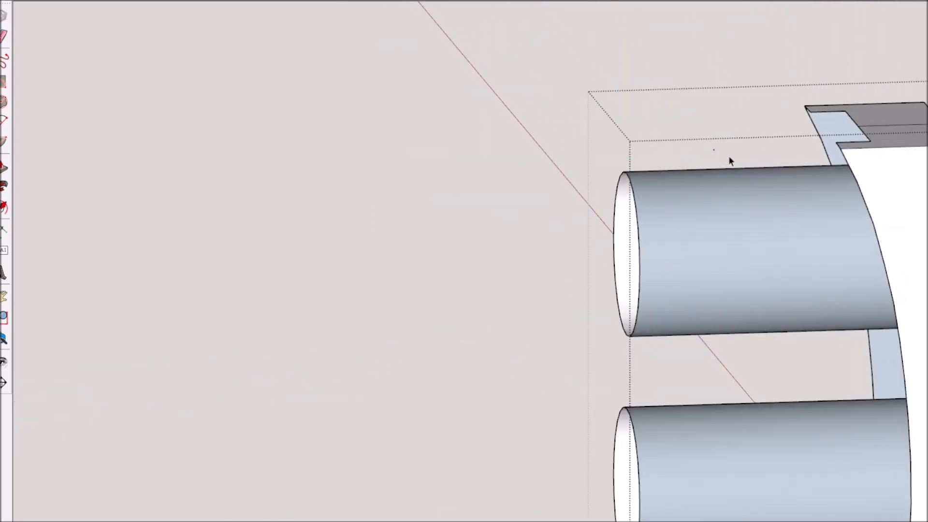
{"action": "scroll", "coordinate": [730, 160], "scroll_direction": "down", "scroll_amount": 5}
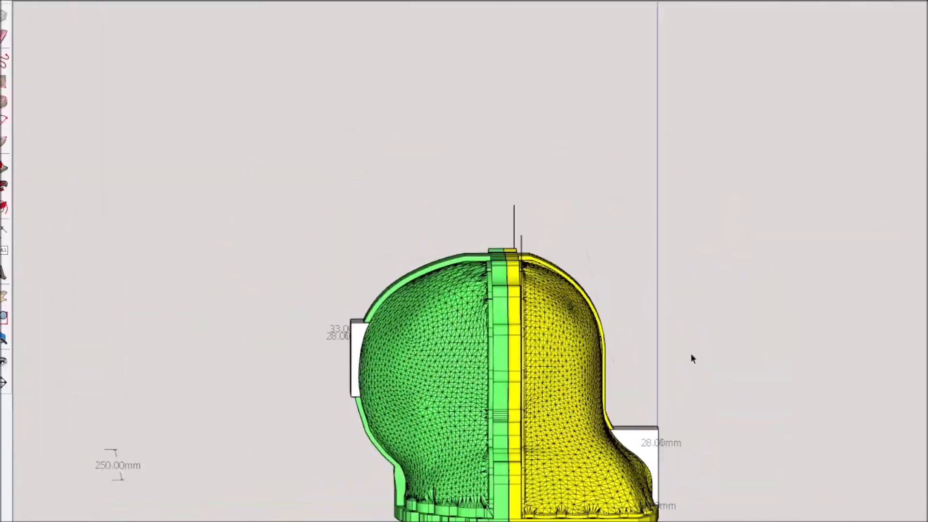
Erase the lines crossing the lower circle on the yellow half's curved centre strip to open the hole
{"action": "scroll", "coordinate": [691, 356], "scroll_direction": "up", "scroll_amount": 5}
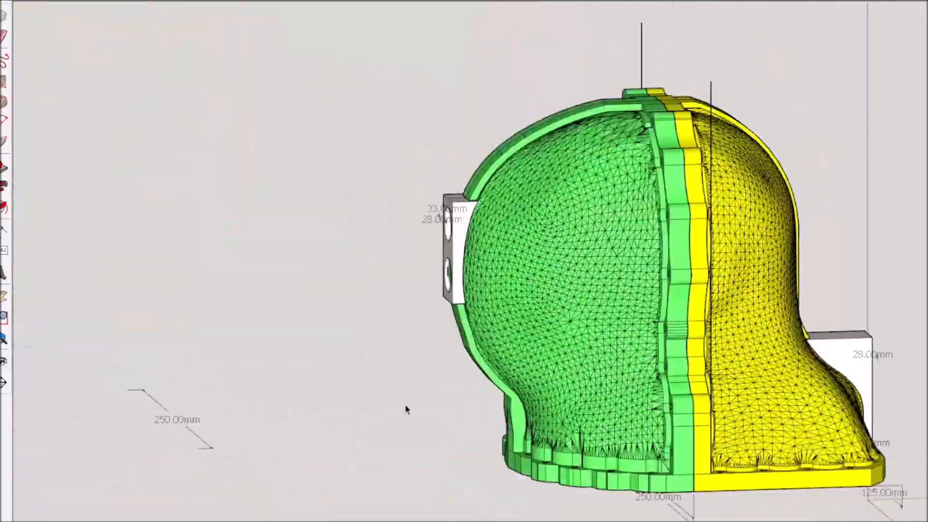
{"action": "middle_click_drag", "start_coordinate": [408, 409], "coordinate": [392, 315]}
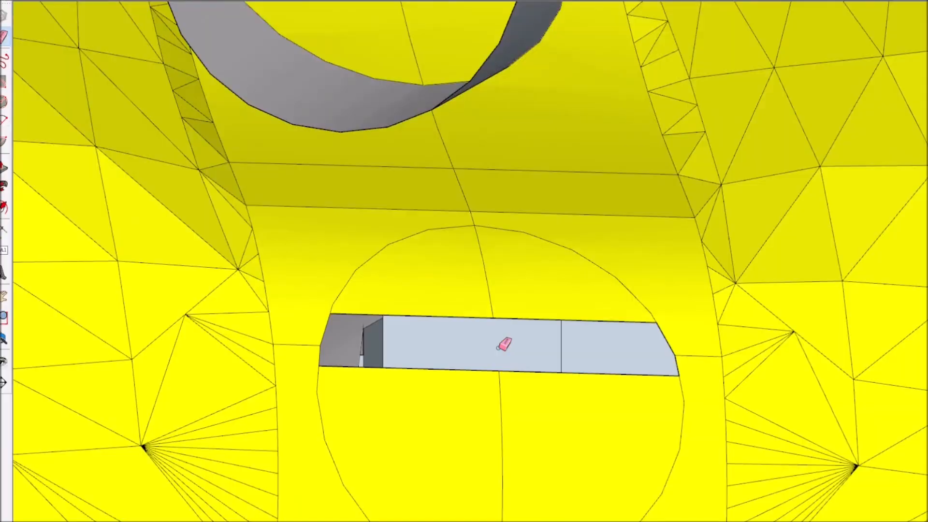
{"action": "left_click_drag", "start_coordinate": [478, 248], "coordinate": [477, 237]}
{"action": "scroll", "coordinate": [502, 428], "scroll_direction": "down", "scroll_amount": 4}
{"action": "middle_click_drag", "start_coordinate": [503, 428], "coordinate": [476, 442]}
{"action": "scroll", "coordinate": [525, 386], "scroll_direction": "up", "scroll_amount": 4}
{"action": "left_click_drag", "start_coordinate": [526, 396], "coordinate": [525, 371]}
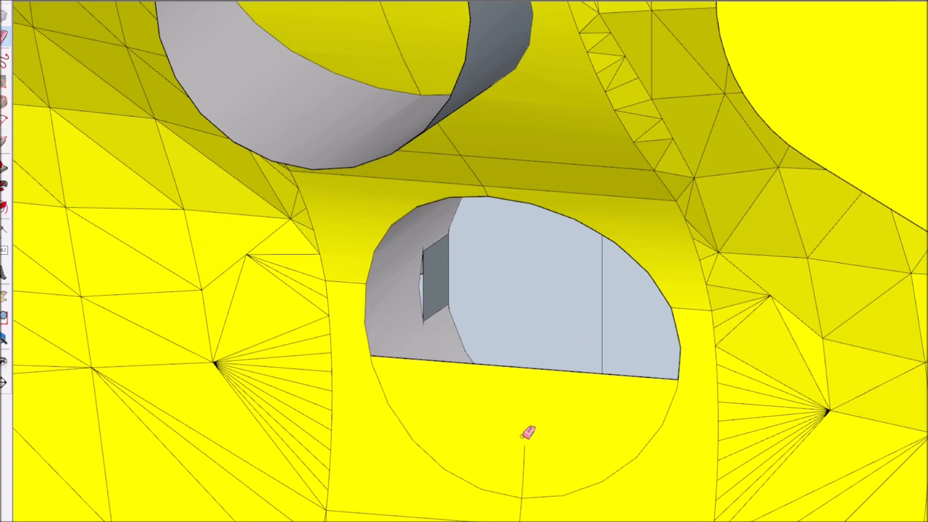
{"action": "left_click", "coordinate": [480, 445]}
{"action": "scroll", "coordinate": [560, 426], "scroll_direction": "down", "scroll_amount": 5}
{"action": "scroll", "coordinate": [697, 372], "scroll_direction": "up", "scroll_amount": 8}
{"action": "mouse_move", "coordinate": [601, 458]}
{"action": "middle_mouse_down"}
{"action": "mouse_move", "coordinate": [700, 368]}
{"action": "mouse_move", "coordinate": [648, 380]}
{"action": "middle_mouse_up"}
{"action": "scroll", "coordinate": [623, 375], "scroll_direction": "up", "scroll_amount": 2}
Draw a short line at the hole outlines on the yellow centre strip and erase the surplus edge beside it
{"action": "key", "text": "l"}
{"action": "mouse_move", "coordinate": [576, 255]}
{"action": "middle_mouse_down"}
{"action": "mouse_move", "coordinate": [624, 287]}
{"action": "mouse_move", "coordinate": [582, 358]}
{"action": "mouse_move", "coordinate": [430, 290]}
{"action": "middle_mouse_up"}
{"action": "left_click", "coordinate": [595, 288]}
{"action": "left_click", "coordinate": [578, 288]}
{"action": "scroll", "coordinate": [579, 290], "scroll_direction": "down", "scroll_amount": 8}
{"action": "scroll", "coordinate": [415, 319], "scroll_direction": "up", "scroll_amount": 6}
{"action": "key", "text": "e"}
{"action": "left_click", "coordinate": [405, 342]}
Erase the centre line inside the upper circle on the yellow strip and begin a line on its outline
{"action": "left_click_drag", "start_coordinate": [484, 167], "coordinate": [460, 25]}
{"action": "scroll", "coordinate": [497, 155], "scroll_direction": "down", "scroll_amount": 4}
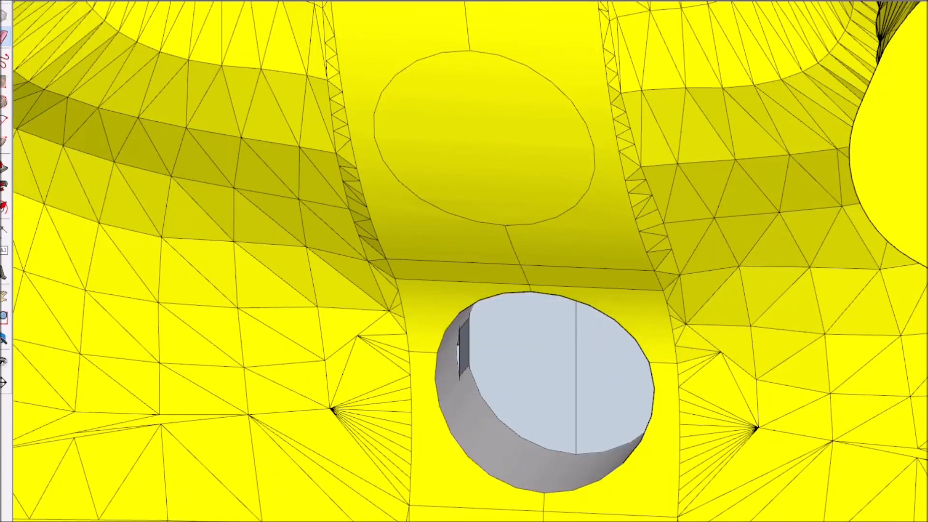
{"action": "left_click", "coordinate": [497, 138]}
{"action": "scroll", "coordinate": [488, 104], "scroll_direction": "up", "scroll_amount": 4}
{"action": "middle_click_drag", "start_coordinate": [497, 108], "coordinate": [380, 27]}
{"action": "key", "text": "l"}
{"action": "left_click", "coordinate": [479, 41]}
{"action": "middle_click_drag", "start_coordinate": [531, 47], "coordinate": [472, 4]}
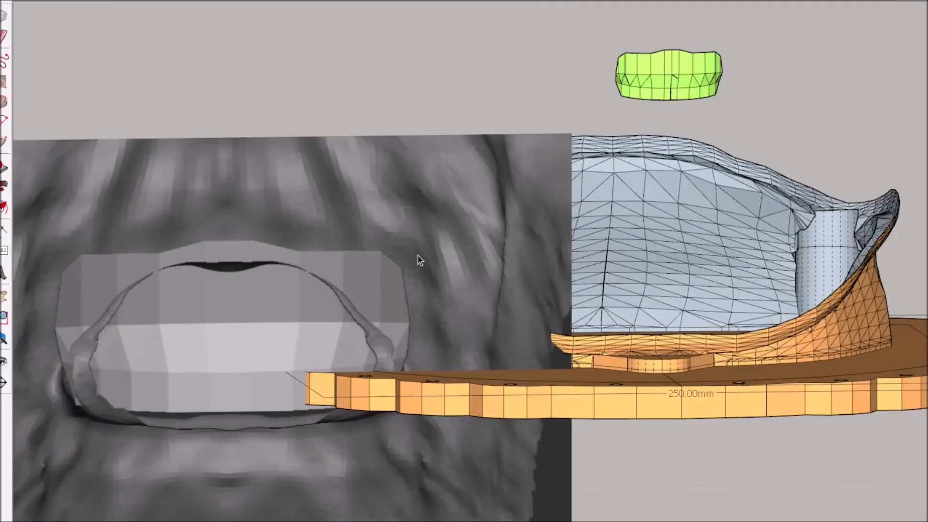
Move the mouth reference image sideways so that it is centred on the green mouth insert
{"action": "scroll", "coordinate": [439, 311], "scroll_direction": "down", "scroll_amount": 3}
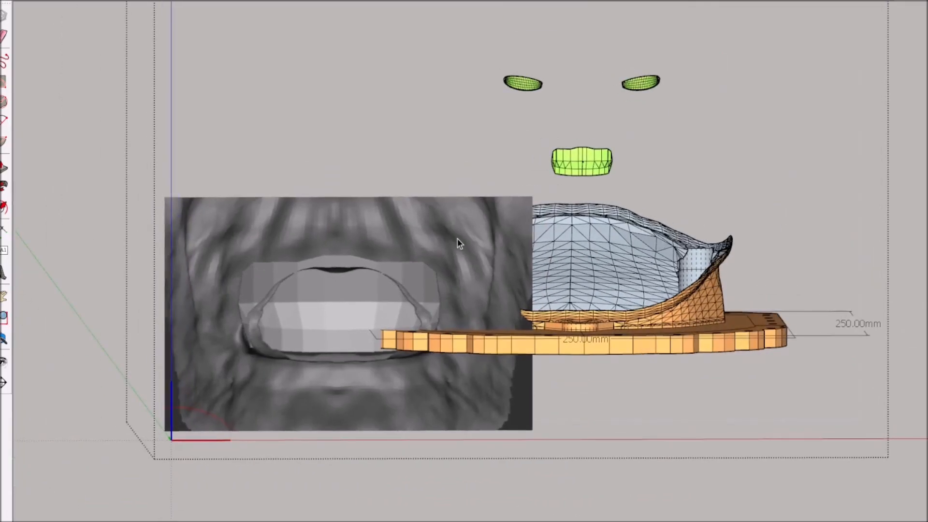
{"action": "left_click_drag", "start_coordinate": [413, 170], "coordinate": [405, 102]}
{"action": "left_click_drag", "start_coordinate": [328, 94], "coordinate": [563, 96]}
{"action": "scroll", "coordinate": [675, 153], "scroll_direction": "up", "scroll_amount": 3}
{"action": "middle_click_drag", "start_coordinate": [675, 154], "coordinate": [667, 168]}
{"action": "scroll", "coordinate": [666, 168], "scroll_direction": "down", "scroll_amount": 2}
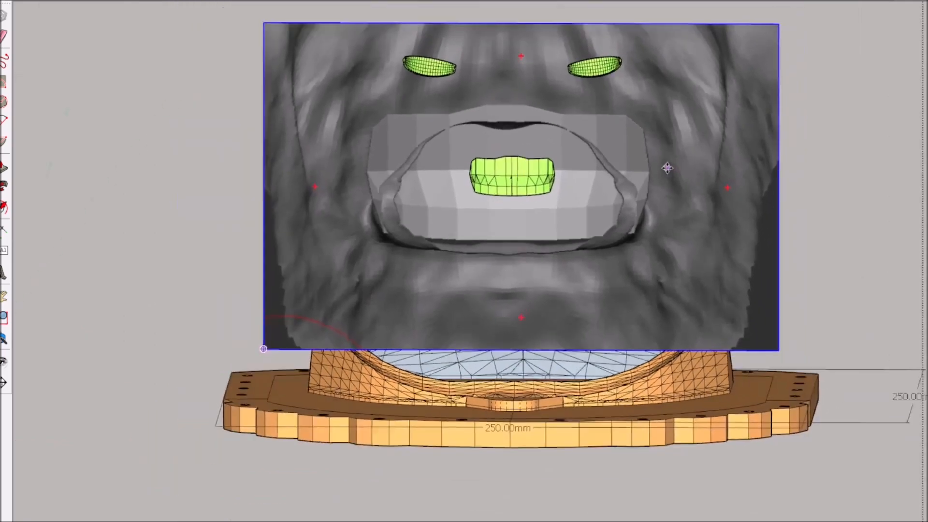
Scale the mouth reference image down from its corner and move it back over the mouth insert
{"action": "scroll", "coordinate": [667, 78], "scroll_direction": "up", "scroll_amount": 4}
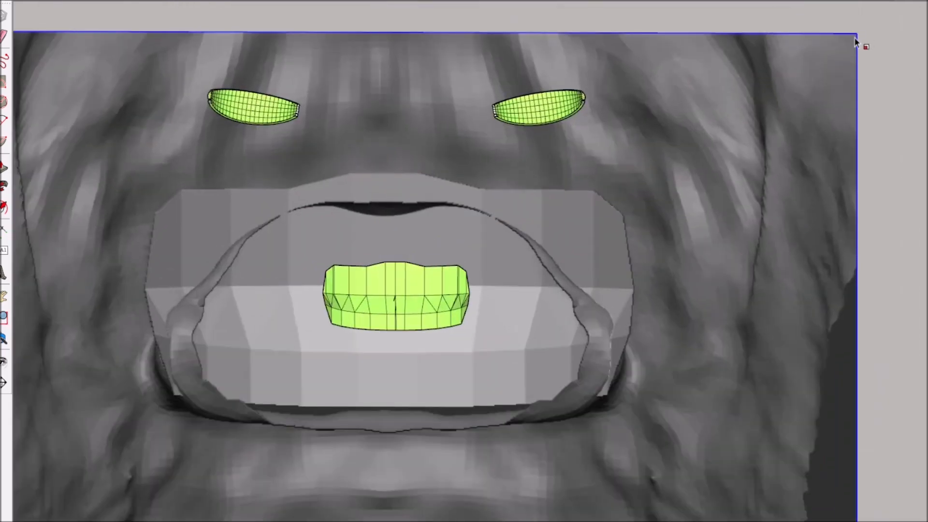
{"action": "left_click_drag", "start_coordinate": [834, 42], "coordinate": [603, 184]}
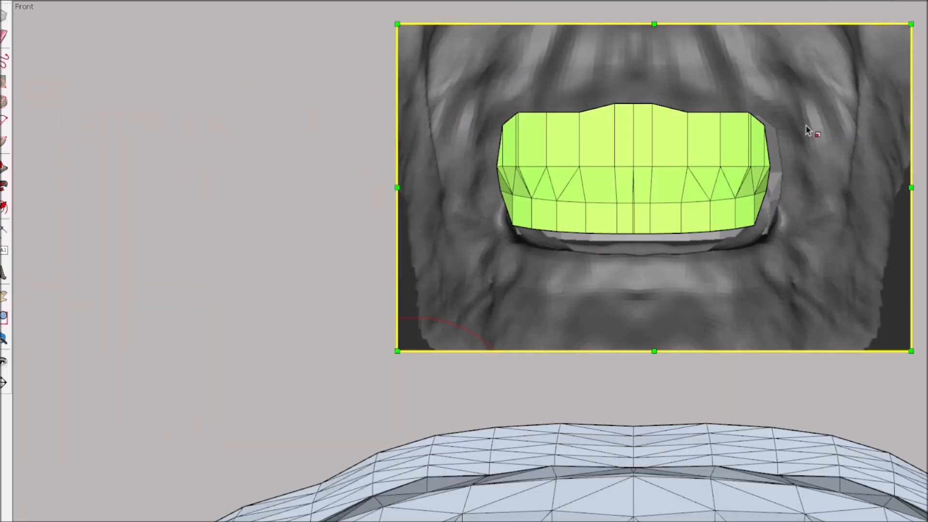
{"action": "key", "text": "m"}
{"action": "left_click_drag", "start_coordinate": [354, 141], "coordinate": [347, 131]}
{"action": "scroll", "coordinate": [522, 167], "scroll_direction": "up", "scroll_amount": 1}
{"action": "left_click_drag", "start_coordinate": [912, 345], "coordinate": [896, 344], "text": "ctrl"}
{"action": "middle_click_drag", "start_coordinate": [725, 305], "coordinate": [449, 338]}
{"action": "scroll", "coordinate": [450, 339], "scroll_direction": "down", "scroll_amount": 3}
{"action": "key", "text": "m"}
{"action": "left_click_drag", "start_coordinate": [714, 129], "coordinate": [517, 129]}
{"action": "scroll", "coordinate": [435, 170], "scroll_direction": "down", "scroll_amount": 4}
{"action": "middle_click_drag", "start_coordinate": [290, 235], "coordinate": [382, 246]}
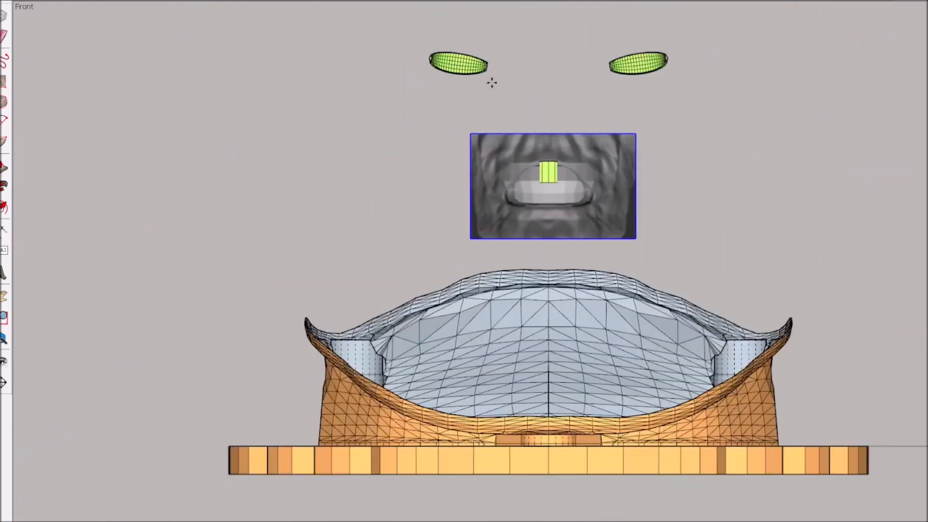
Scale the reference image about its centre in the front view to match the width of the mouth insert
{"action": "scroll", "coordinate": [493, 85], "scroll_direction": "up", "scroll_amount": 6}
{"action": "scroll", "coordinate": [322, 136], "scroll_direction": "down", "scroll_amount": 3}
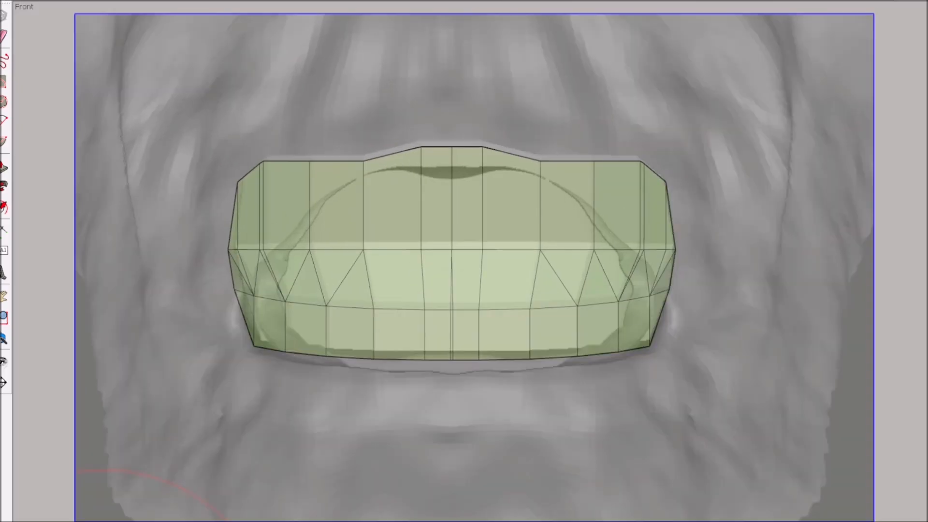
{"action": "key", "text": "s"}
{"action": "left_click_drag", "start_coordinate": [872, 520], "coordinate": [866, 516], "text": "ctrl"}
{"action": "scroll", "coordinate": [482, 285], "scroll_direction": "up", "scroll_amount": 3}
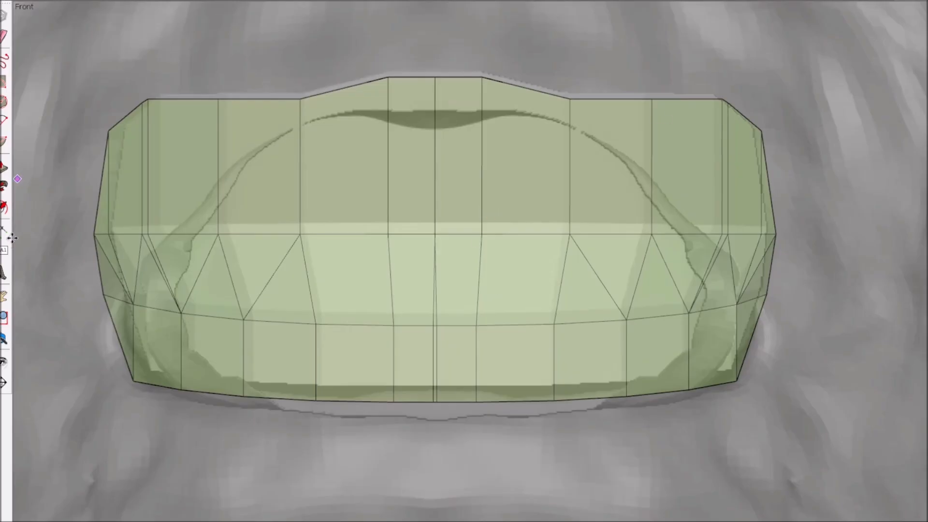
{"action": "left_click", "coordinate": [27, 233]}
{"action": "scroll", "coordinate": [627, 264], "scroll_direction": "down", "scroll_amount": 3}
{"action": "key", "text": "s"}
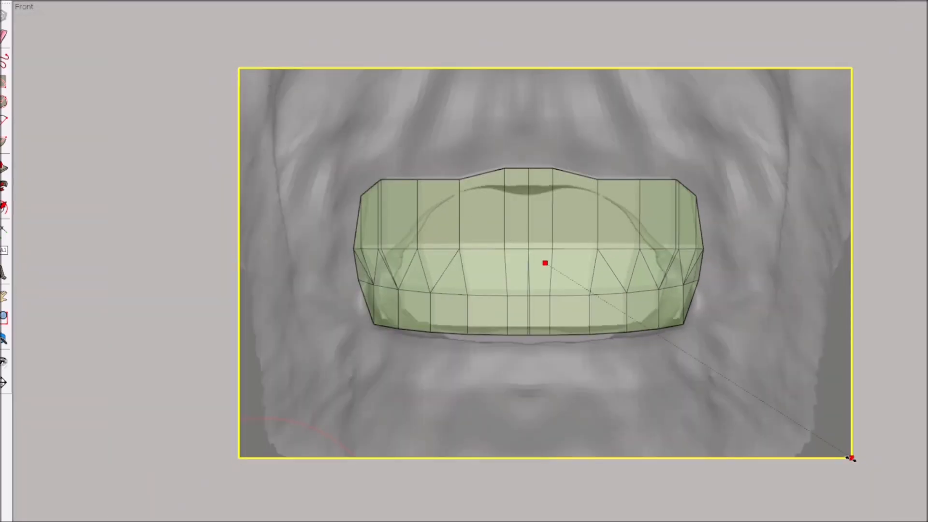
{"action": "left_click_drag", "start_coordinate": [851, 458], "coordinate": [863, 466], "text": "ctrl"}
Move the reference image slightly down to align its mouth opening with the insert's upper outline
{"action": "key", "text": "m"}
{"action": "left_click_drag", "start_coordinate": [143, 211], "coordinate": [141, 223]}
{"action": "scroll", "coordinate": [463, 241], "scroll_direction": "up", "scroll_amount": 3}
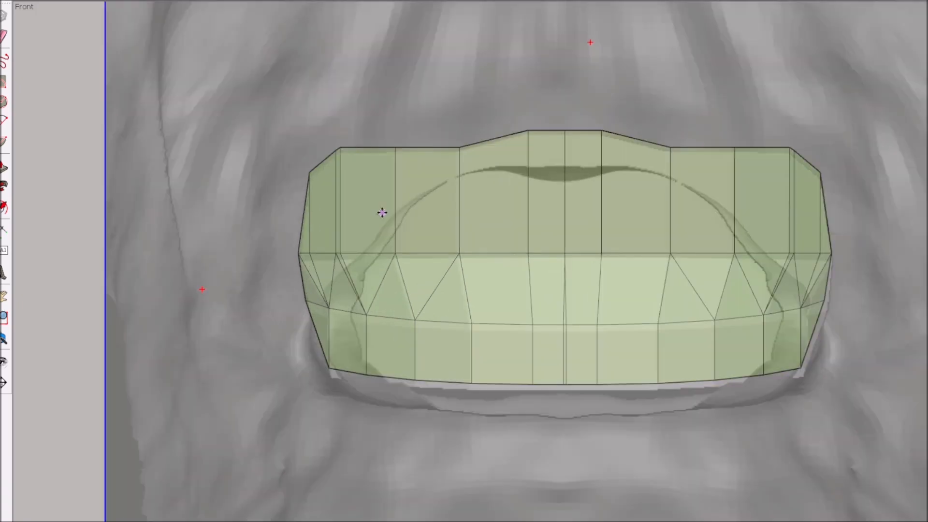
{"action": "scroll", "coordinate": [382, 215], "scroll_direction": "up", "scroll_amount": 3}
{"action": "scroll", "coordinate": [574, 319], "scroll_direction": "down", "scroll_amount": 2}
{"action": "scroll", "coordinate": [500, 199], "scroll_direction": "down", "scroll_amount": 4}
Try deleting the mouth reference image placed over the mouth insert
{"action": "middle_click_drag", "start_coordinate": [499, 199], "coordinate": [274, 230]}
{"action": "key", "text": "Delete"}
{"action": "scroll", "coordinate": [613, 259], "scroll_direction": "down", "scroll_amount": 2}
{"action": "middle_click_drag", "start_coordinate": [672, 282], "coordinate": [703, 284]}
{"action": "scroll", "coordinate": [342, 240], "scroll_direction": "down", "scroll_amount": 5}
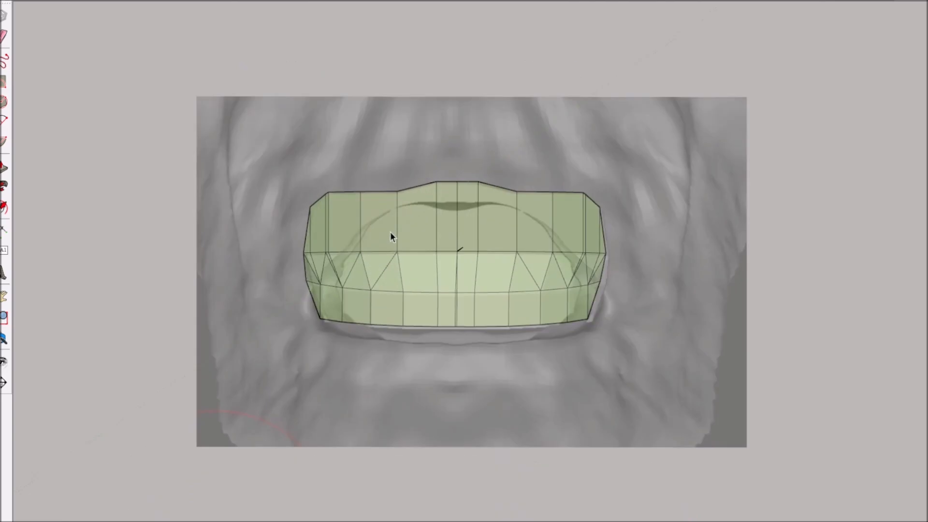
{"action": "scroll", "coordinate": [424, 266], "scroll_direction": "down", "scroll_amount": 2}
{"action": "middle_click_drag", "start_coordinate": [424, 266], "coordinate": [760, 315]}
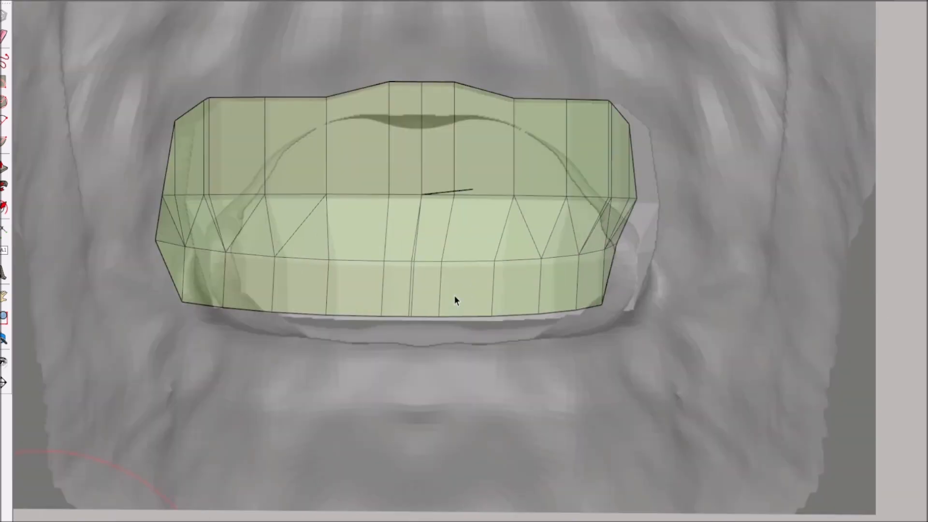
{"action": "middle_click_drag", "start_coordinate": [454, 295], "coordinate": [334, 285]}
{"action": "key", "text": "F2"}
{"action": "scroll", "coordinate": [409, 251], "scroll_direction": "down", "scroll_amount": 2}
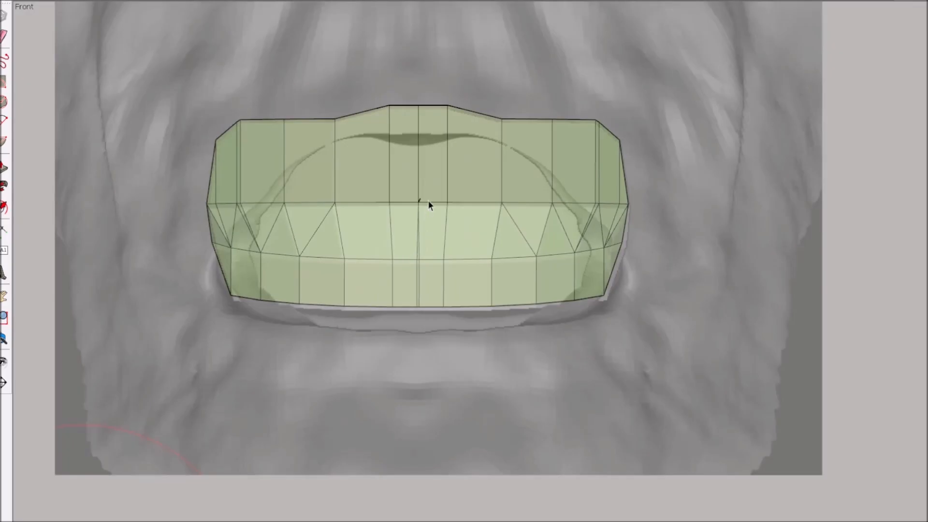
Draw a circle beside the mouth insert and move it horizontally onto the centre of the reference image
{"action": "scroll", "coordinate": [416, 202], "scroll_direction": "down", "scroll_amount": 1}
{"action": "middle_click_drag", "start_coordinate": [457, 234], "coordinate": [445, 229]}
{"action": "scroll", "coordinate": [386, 278], "scroll_direction": "down", "scroll_amount": 3}
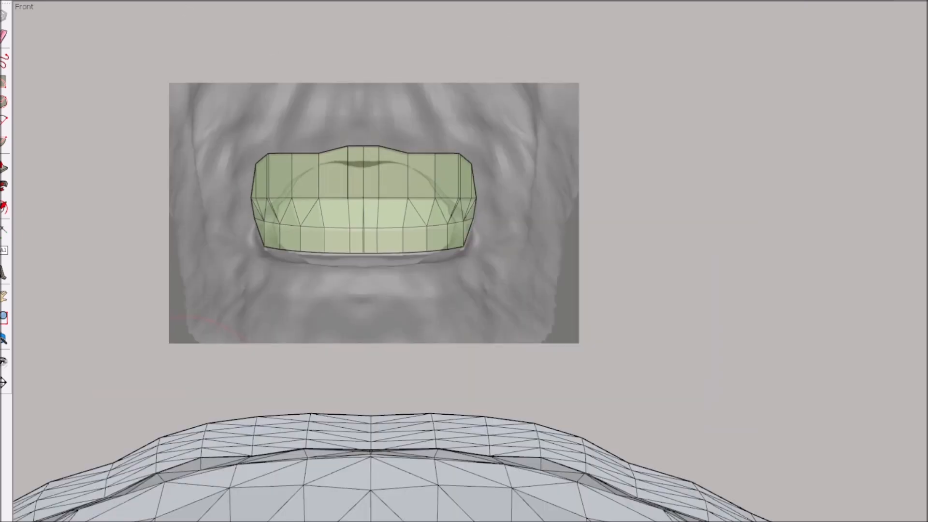
{"action": "left_click", "coordinate": [684, 132]}
{"action": "key", "text": "space"}
{"action": "left_click", "coordinate": [378, 192]}
{"action": "middle_click_drag", "start_coordinate": [377, 192], "coordinate": [556, 314]}
{"action": "left_click", "coordinate": [364, 185]}
{"action": "scroll", "coordinate": [365, 184], "scroll_direction": "down", "scroll_amount": 3}
{"action": "key", "text": "F2"}
{"action": "left_click", "coordinate": [594, 352]}
{"action": "key", "text": "m"}
{"action": "left_click_drag", "start_coordinate": [683, 286], "coordinate": [554, 286]}
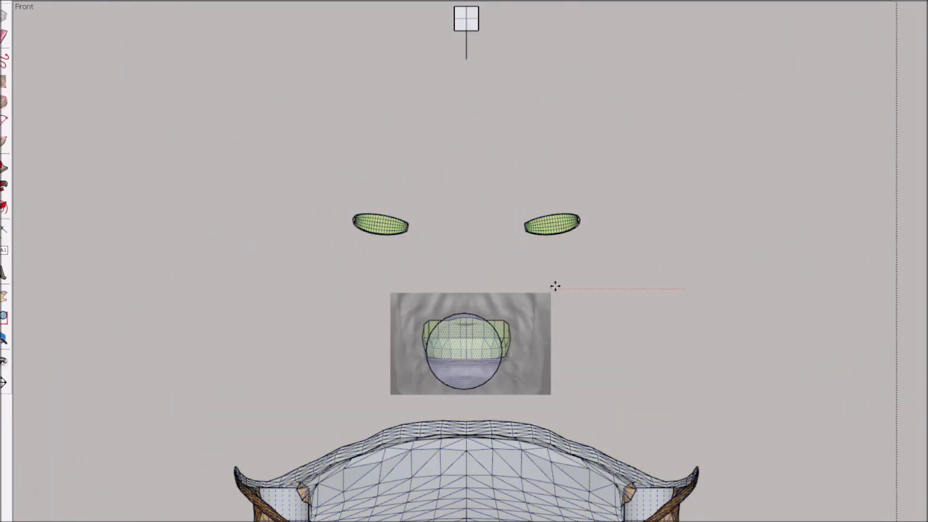
Scale the circle into an oval that fits the width and upper edge of the mouth opening in the image
{"action": "scroll", "coordinate": [461, 357], "scroll_direction": "up", "scroll_amount": 6}
{"action": "key", "text": "s"}
{"action": "left_click_drag", "start_coordinate": [481, 198], "coordinate": [479, 235]}
{"action": "left_click_drag", "start_coordinate": [615, 351], "coordinate": [627, 349], "text": "ctrl"}
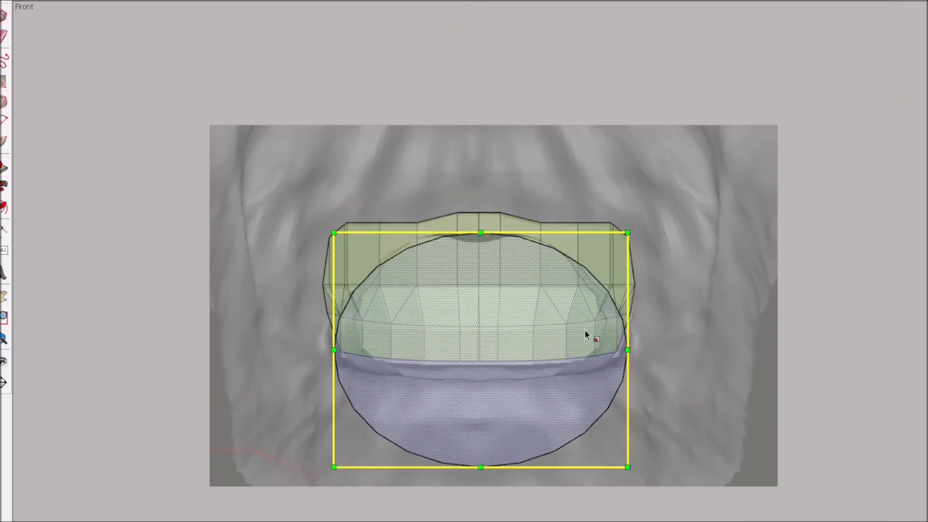
{"action": "left_click_drag", "start_coordinate": [628, 233], "coordinate": [625, 236], "text": "ctrl"}
{"action": "left_click_drag", "start_coordinate": [626, 350], "coordinate": [618, 349], "text": "ctrl"}
Move the oval in the left view towards the mouth insert, keeping it just in front of the image
{"action": "scroll", "coordinate": [499, 319], "scroll_direction": "down", "scroll_amount": 1}
{"action": "middle_click_drag", "start_coordinate": [367, 298], "coordinate": [624, 319]}
{"action": "scroll", "coordinate": [580, 319], "scroll_direction": "down", "scroll_amount": 5}
{"action": "key", "text": "m"}
{"action": "key", "text": "F3"}
{"action": "left_click_drag", "start_coordinate": [580, 274], "coordinate": [469, 274]}
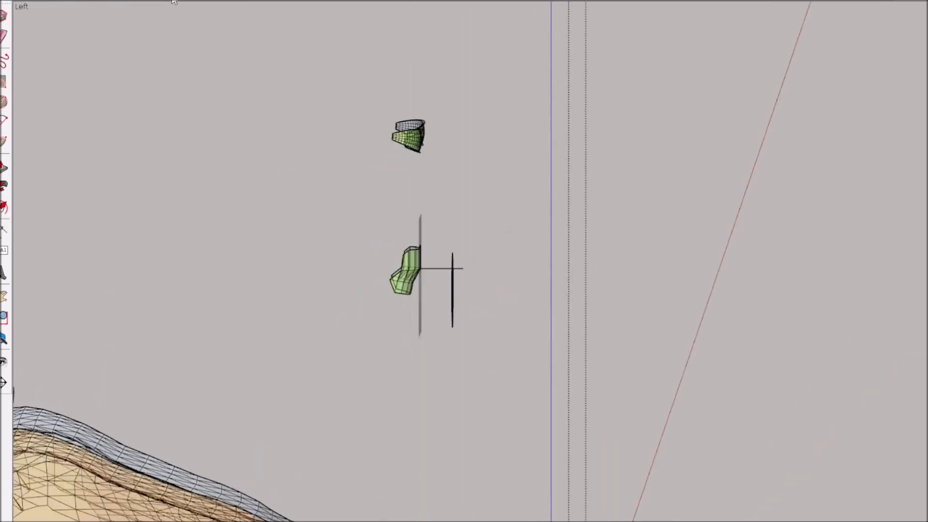
Extrude the oval with Push/Pull into a long cylinder that passes through the mouth insert
{"action": "middle_click_drag", "start_coordinate": [481, 295], "coordinate": [420, 316]}
{"action": "scroll", "coordinate": [421, 316], "scroll_direction": "up", "scroll_amount": 5}
{"action": "key", "text": "p"}
{"action": "left_click", "coordinate": [153, 2]}
{"action": "key", "text": "p"}
{"action": "left_click_drag", "start_coordinate": [587, 283], "coordinate": [412, 274]}
{"action": "middle_click_drag", "start_coordinate": [485, 320], "coordinate": [383, 317]}
{"action": "scroll", "coordinate": [522, 269], "scroll_direction": "up", "scroll_amount": 4}
{"action": "middle_click_drag", "start_coordinate": [522, 270], "coordinate": [443, 248]}
Select the extruded cylinder and intersect its faces with the mouth insert
{"action": "key", "text": "space"}
{"action": "left_click", "coordinate": [443, 249]}
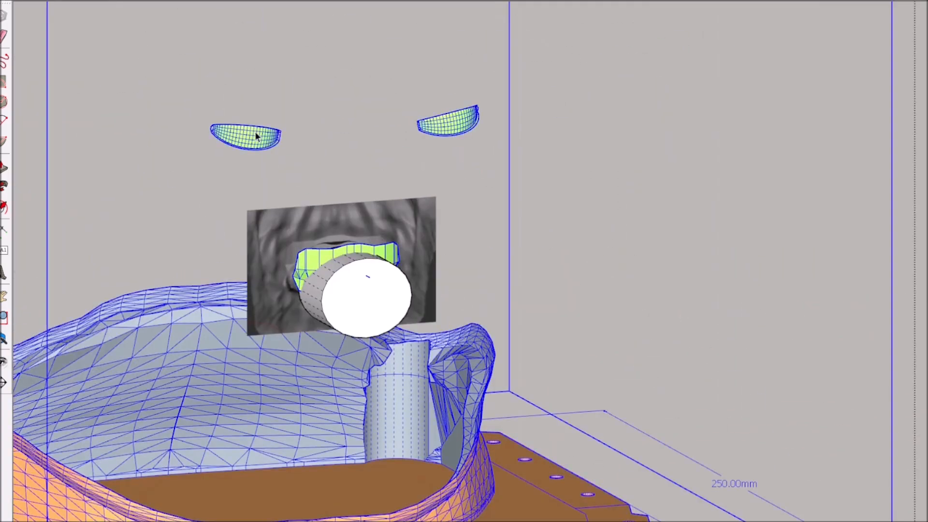
{"action": "right_click", "coordinate": [256, 137]}
{"action": "left_click", "coordinate": [296, 199]}
{"action": "left_click", "coordinate": [304, 250]}
{"action": "left_click", "coordinate": [312, 256]}
{"action": "scroll", "coordinate": [363, 288], "scroll_direction": "up", "scroll_amount": 5}
{"action": "right_click", "coordinate": [274, 211]}
{"action": "left_click", "coordinate": [272, 305]}
{"action": "right_click", "coordinate": [366, 216]}
{"action": "left_click", "coordinate": [361, 309]}
{"action": "right_click", "coordinate": [380, 337]}
{"action": "scroll", "coordinate": [367, 309], "scroll_direction": "up", "scroll_amount": 4}
{"action": "middle_click_drag", "start_coordinate": [358, 309], "coordinate": [315, 310]}
Select the whole connected cylinder and mouth insert geometry and make it a group
{"action": "scroll", "coordinate": [203, 207], "scroll_direction": "up", "scroll_amount": 2}
{"action": "left_click", "coordinate": [161, 221]}
{"action": "triple_click", "coordinate": [161, 221]}
{"action": "scroll", "coordinate": [235, 228], "scroll_direction": "down", "scroll_amount": 5}
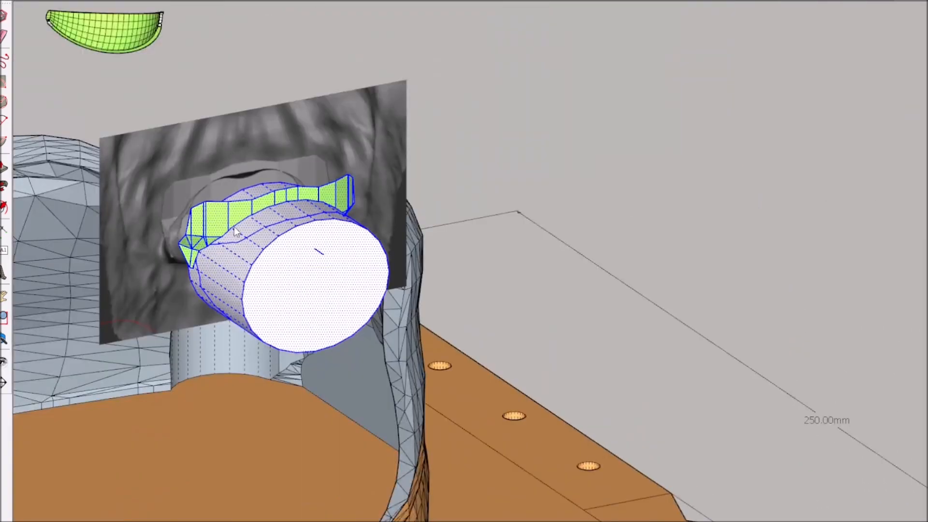
{"action": "right_click", "coordinate": [235, 228]}
{"action": "left_click", "coordinate": [242, 323]}
Open the group and erase the edges and faces of the cylinder around the mouth insert
{"action": "double_click", "coordinate": [261, 242]}
{"action": "middle_click_drag", "start_coordinate": [261, 242], "coordinate": [294, 193]}
{"action": "scroll", "coordinate": [294, 179], "scroll_direction": "up", "scroll_amount": 5}
{"action": "scroll", "coordinate": [294, 179], "scroll_direction": "up", "scroll_amount": 2}
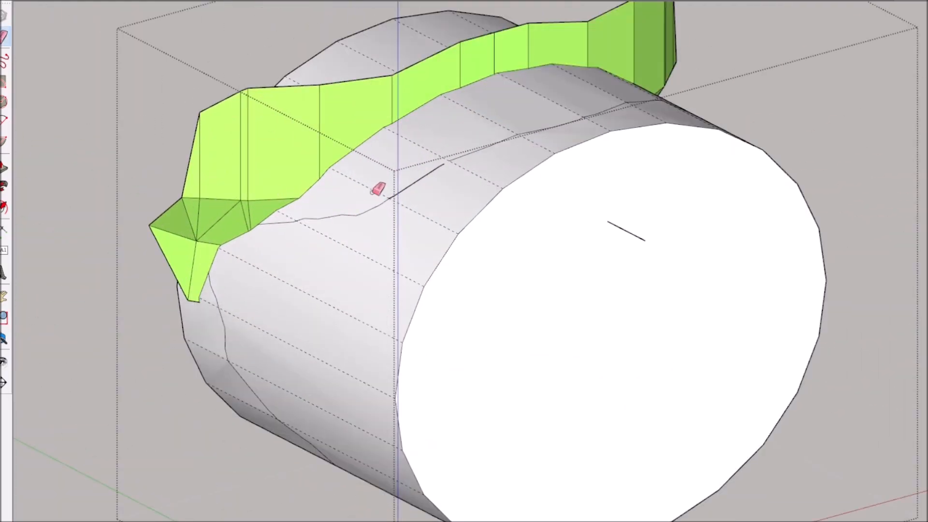
{"action": "scroll", "coordinate": [315, 209], "scroll_direction": "up", "scroll_amount": 2}
{"action": "scroll", "coordinate": [402, 337], "scroll_direction": "up", "scroll_amount": 3}
{"action": "scroll", "coordinate": [788, 243], "scroll_direction": "down", "scroll_amount": 10}
{"action": "mouse_move", "coordinate": [788, 243]}
{"action": "middle_mouse_down"}
{"action": "mouse_move", "coordinate": [864, 350]}
{"action": "mouse_move", "coordinate": [29, 199]}
{"action": "middle_mouse_up"}
{"action": "scroll", "coordinate": [29, 199], "scroll_direction": "up", "scroll_amount": 8}
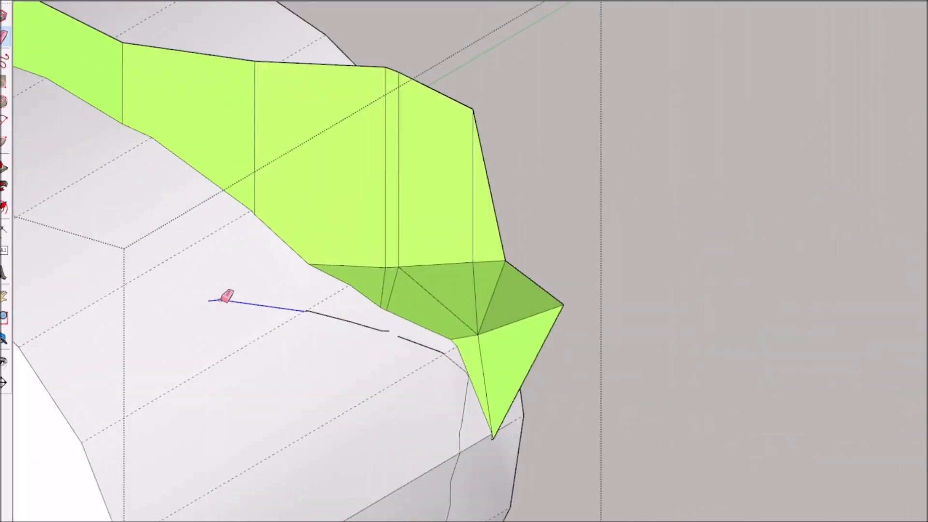
{"action": "scroll", "coordinate": [498, 364], "scroll_direction": "up", "scroll_amount": 2}
{"action": "scroll", "coordinate": [530, 368], "scroll_direction": "down", "scroll_amount": 10}
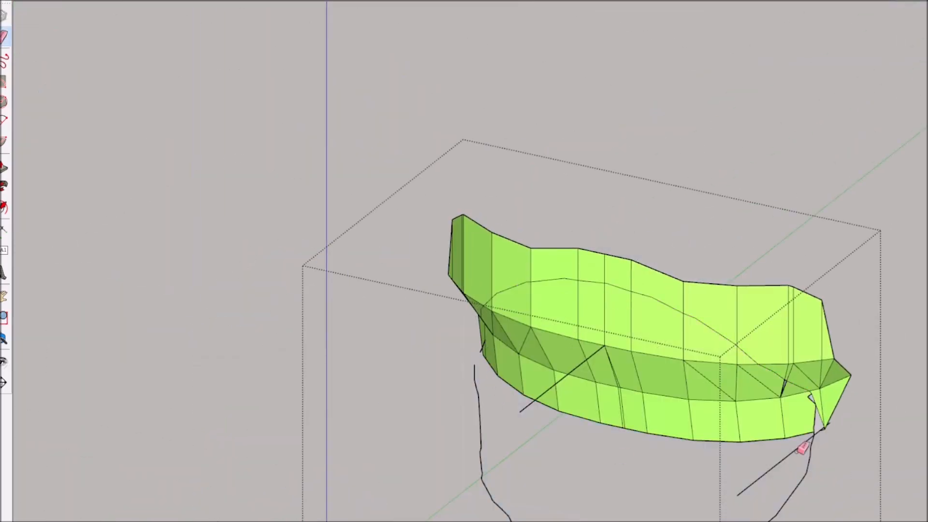
Erase the leftover cylinder lines and loose edges around and below the mouth insert
{"action": "scroll", "coordinate": [794, 462], "scroll_direction": "up", "scroll_amount": 3}
{"action": "left_click_drag", "start_coordinate": [790, 402], "coordinate": [835, 397]}
{"action": "scroll", "coordinate": [417, 382], "scroll_direction": "down", "scroll_amount": 1}
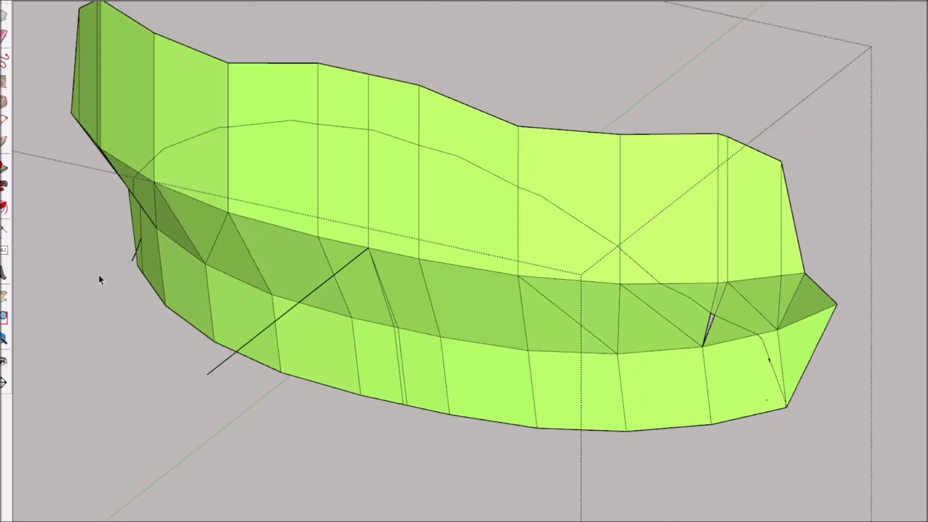
{"action": "middle_click_drag", "start_coordinate": [99, 279], "coordinate": [245, 288]}
{"action": "scroll", "coordinate": [114, 505], "scroll_direction": "up", "scroll_amount": 4}
{"action": "key", "text": "e"}
{"action": "left_click", "coordinate": [81, 447]}
{"action": "left_click", "coordinate": [804, 242]}
Erase and delete the parts of the mouth insert lying outside the oval intersection curve
{"action": "scroll", "coordinate": [865, 290], "scroll_direction": "down", "scroll_amount": 5}
{"action": "middle_click_drag", "start_coordinate": [867, 293], "coordinate": [783, 290]}
{"action": "left_click_drag", "start_coordinate": [897, 309], "coordinate": [871, 247]}
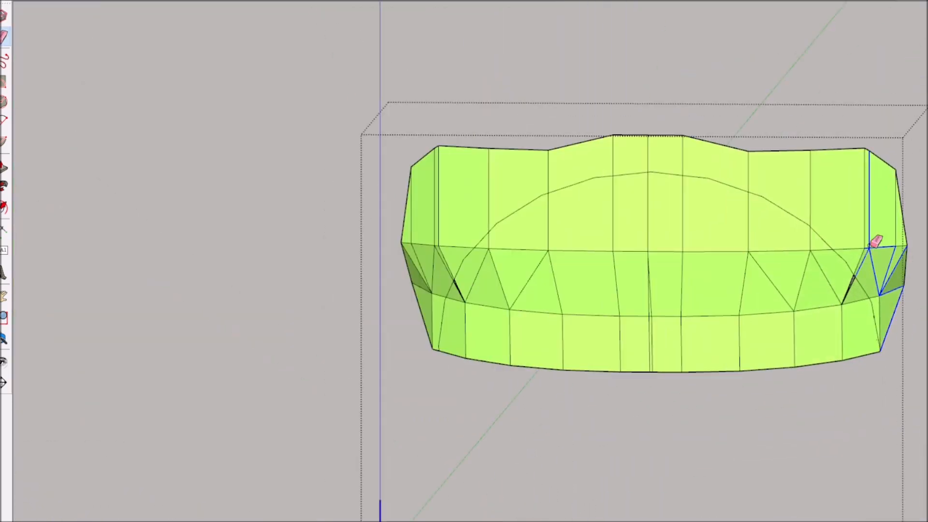
{"action": "left_click_drag", "start_coordinate": [445, 250], "coordinate": [884, 292]}
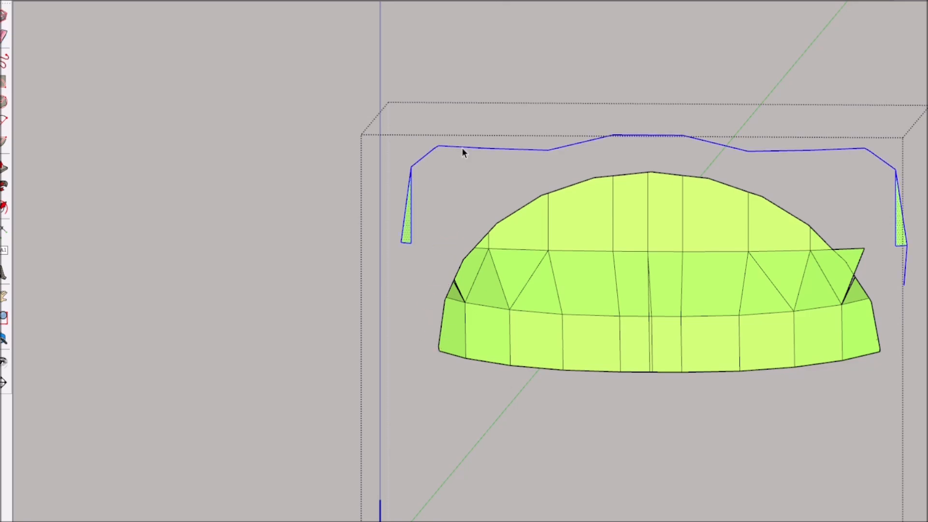
{"action": "key", "text": "Delete"}
Erase the stray triangle at the trimmed insert's side corner and draw an edge to close the gap there
{"action": "key", "text": "e"}
{"action": "left_click", "coordinate": [861, 256]}
{"action": "scroll", "coordinate": [877, 269], "scroll_direction": "up", "scroll_amount": 5}
{"action": "key", "text": "l"}
{"action": "left_click", "coordinate": [812, 292]}
{"action": "left_click", "coordinate": [777, 370]}
Examine the trimmed mouth insert from several sides, including its back face and lower edge
{"action": "middle_click_drag", "start_coordinate": [116, 302], "coordinate": [760, 315]}
{"action": "middle_click_drag", "start_coordinate": [236, 404], "coordinate": [181, 392]}
{"action": "scroll", "coordinate": [346, 345], "scroll_direction": "up", "scroll_amount": 3}
{"action": "left_click", "coordinate": [347, 346]}
{"action": "middle_click_drag", "start_coordinate": [346, 345], "coordinate": [680, 261]}
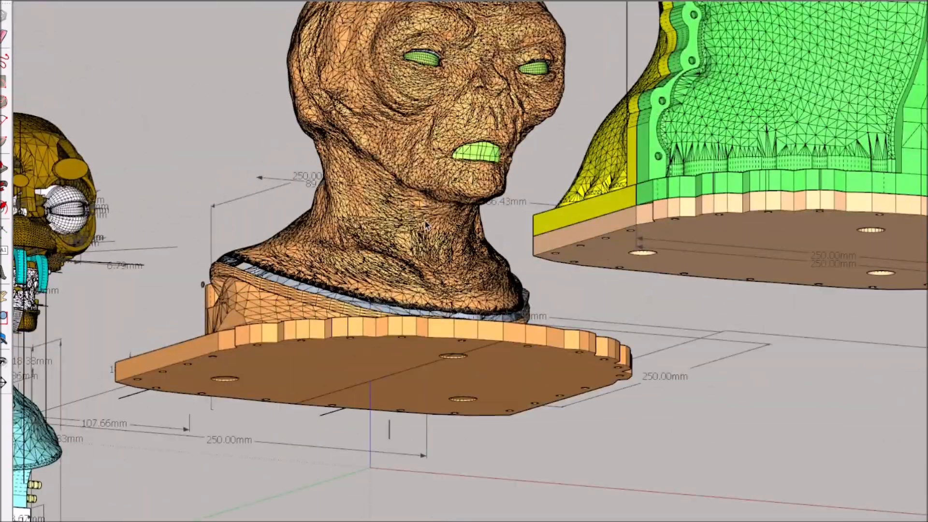
{"action": "scroll", "coordinate": [425, 97], "scroll_direction": "up", "scroll_amount": 5}
{"action": "scroll", "coordinate": [451, 145], "scroll_direction": "down", "scroll_amount": 10}
{"action": "middle_click_drag", "start_coordinate": [451, 145], "coordinate": [572, 245]}
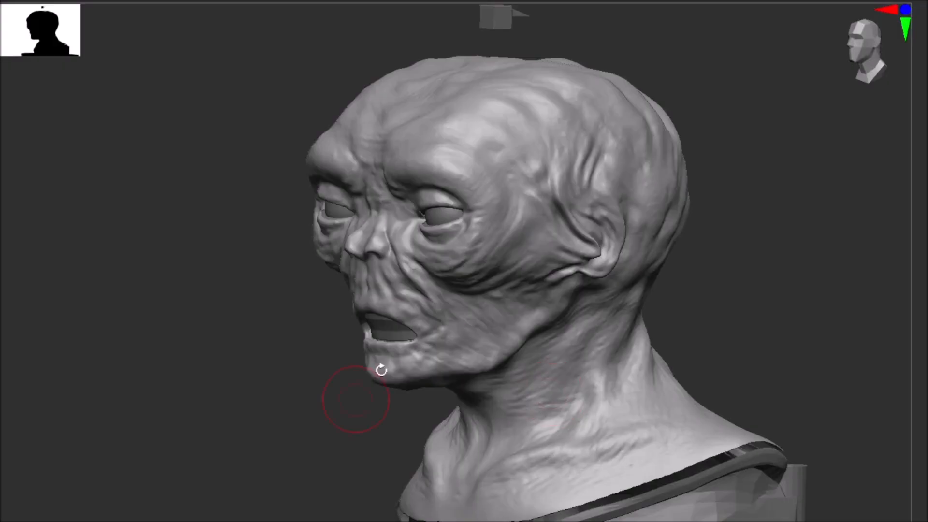
In ZBrush, toggle the visibility of the core and insert parts to compare how they sit in the head's eyes and mouth
{"action": "scroll", "coordinate": [483, 271], "scroll_direction": "down", "scroll_amount": 2}
{"action": "scroll", "coordinate": [485, 269], "scroll_direction": "up", "scroll_amount": 4}
{"action": "scroll", "coordinate": [484, 268], "scroll_direction": "down", "scroll_amount": 4}
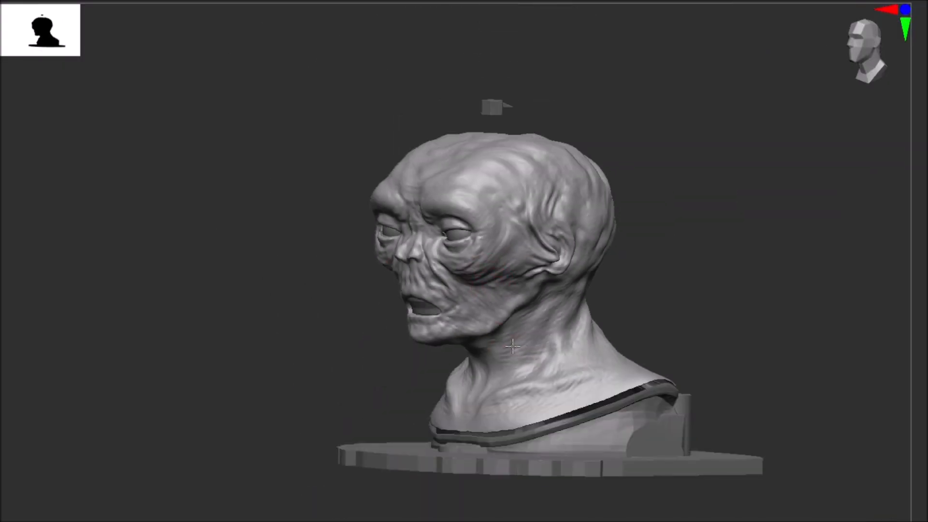
{"action": "mouse_move", "coordinate": [895, 176]}
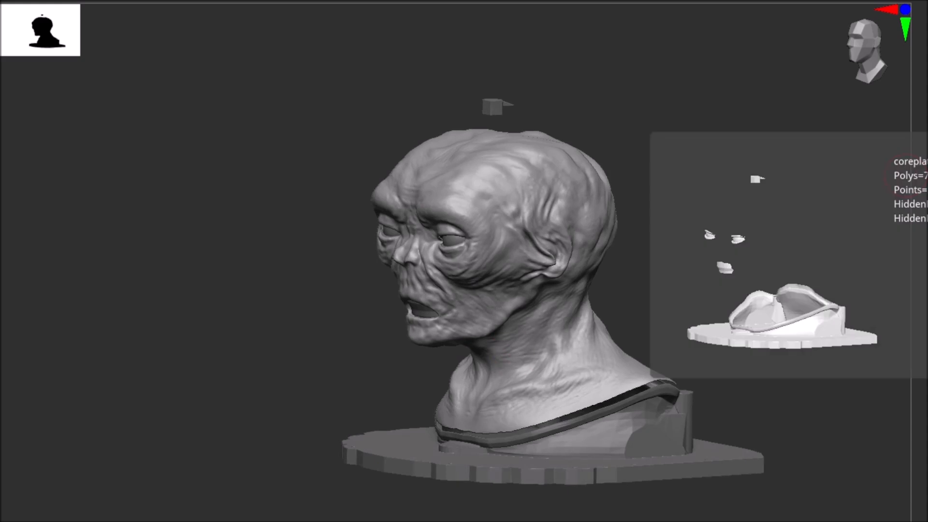
{"action": "scroll", "coordinate": [473, 245], "scroll_direction": "up", "scroll_amount": 2}
{"action": "mouse_move", "coordinate": [908, 118]}
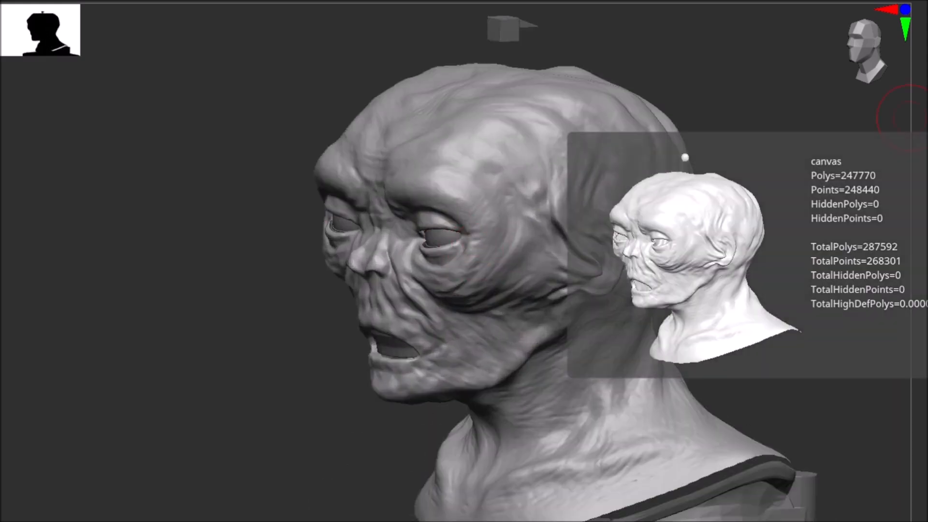
{"action": "left_click", "coordinate": [908, 117]}
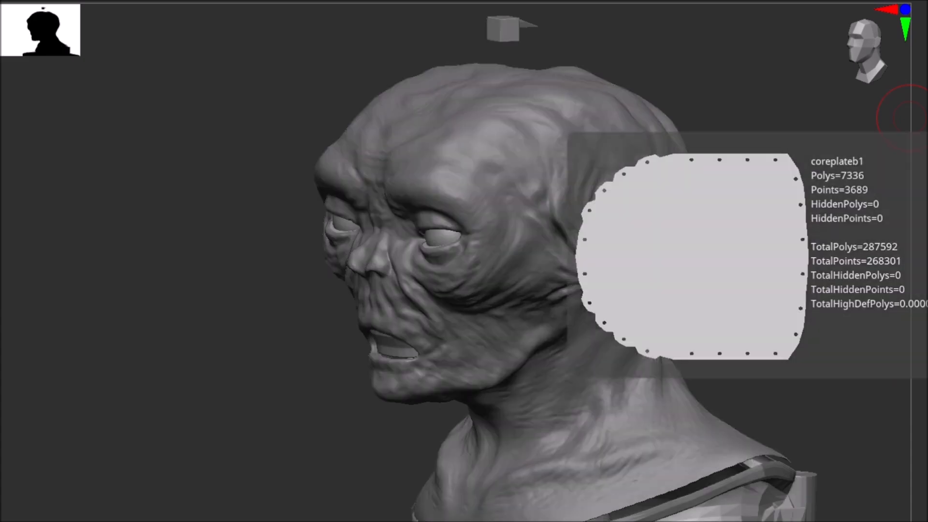
{"action": "left_click", "coordinate": [910, 117]}
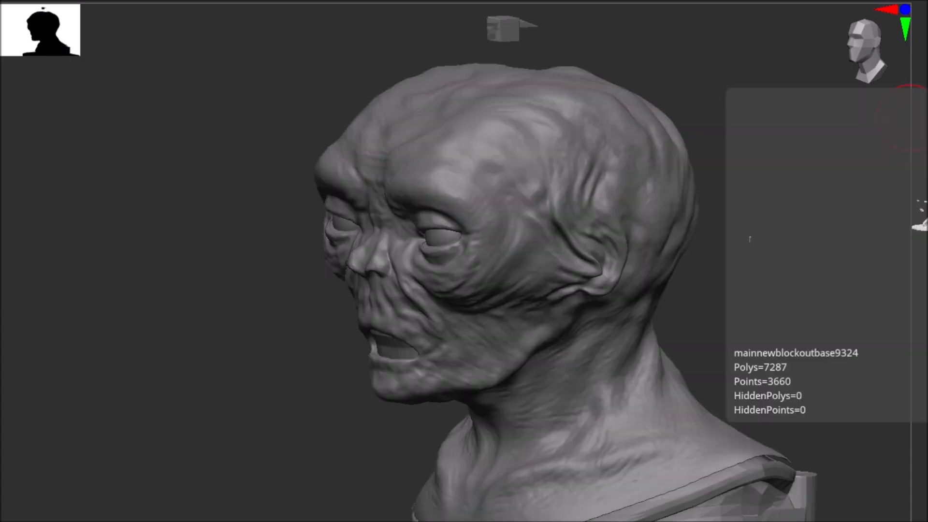
{"action": "left_click", "coordinate": [910, 117]}
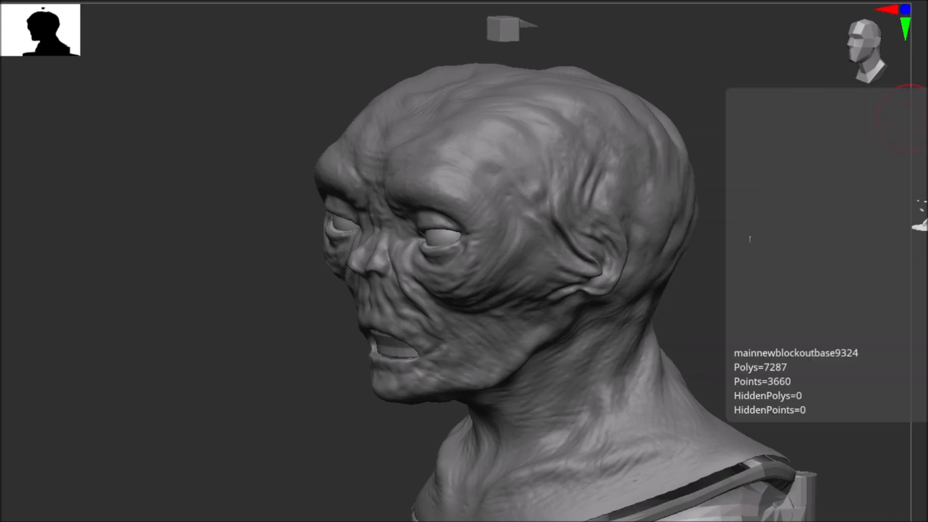
{"action": "left_click", "coordinate": [910, 118]}
{"action": "left_click", "coordinate": [910, 117]}
Inspect the trimmed eye and mouth inserts from the front and the side with the head hidden
{"action": "mouse_move", "coordinate": [601, 217]}
{"action": "left_mouse_down"}
{"action": "mouse_move", "coordinate": [619, 205]}
{"action": "mouse_move", "coordinate": [692, 199]}
{"action": "mouse_move", "coordinate": [632, 224]}
{"action": "mouse_move", "coordinate": [564, 233]}
{"action": "mouse_move", "coordinate": [561, 251]}
{"action": "mouse_move", "coordinate": [632, 222]}
{"action": "mouse_move", "coordinate": [667, 193]}
{"action": "mouse_move", "coordinate": [628, 193]}
{"action": "mouse_move", "coordinate": [570, 228]}
{"action": "mouse_move", "coordinate": [615, 211]}
{"action": "mouse_move", "coordinate": [607, 218]}
{"action": "mouse_move", "coordinate": [443, 300]}
{"action": "mouse_move", "coordinate": [518, 353]}
{"action": "mouse_move", "coordinate": [560, 344]}
{"action": "mouse_move", "coordinate": [505, 353]}
{"action": "mouse_move", "coordinate": [571, 339]}
{"action": "left_mouse_up"}
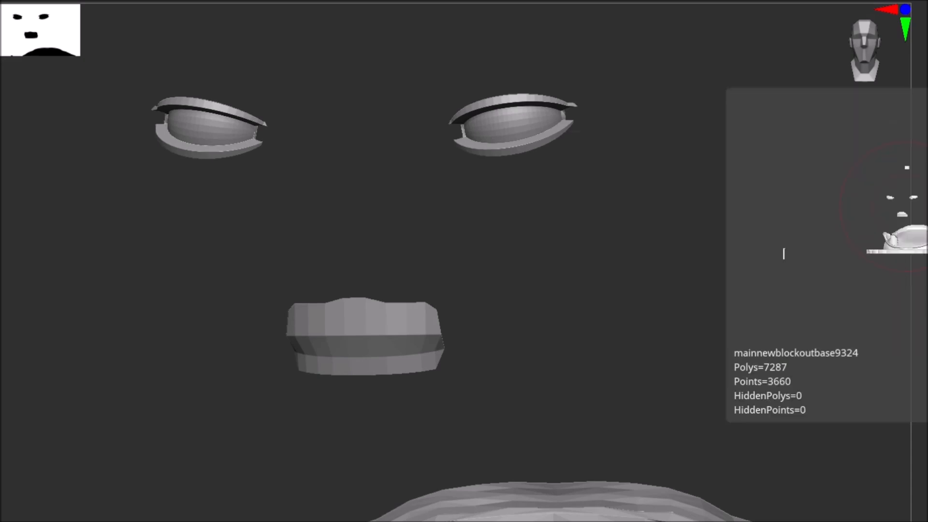
{"action": "left_click", "coordinate": [927, 208]}
{"action": "left_click_drag", "start_coordinate": [441, 216], "coordinate": [405, 274]}
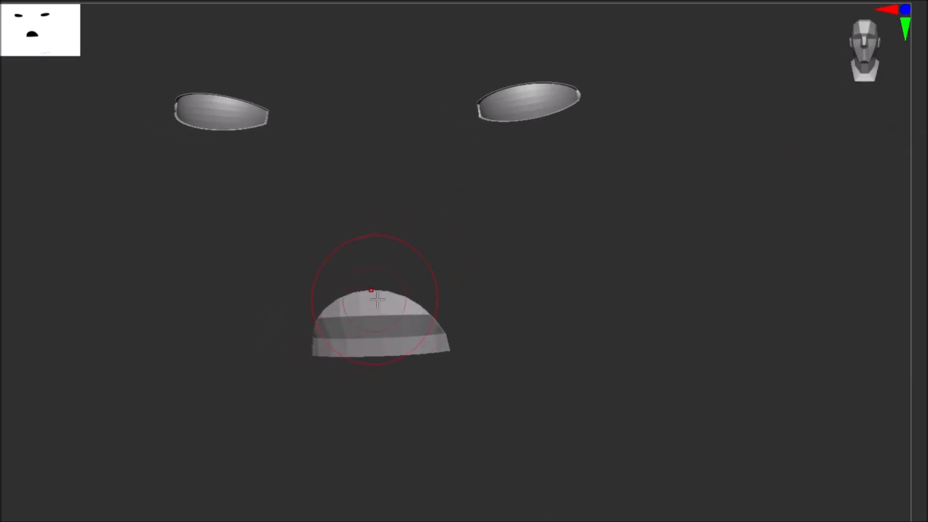
{"action": "left_click_drag", "start_coordinate": [603, 136], "coordinate": [635, 244]}
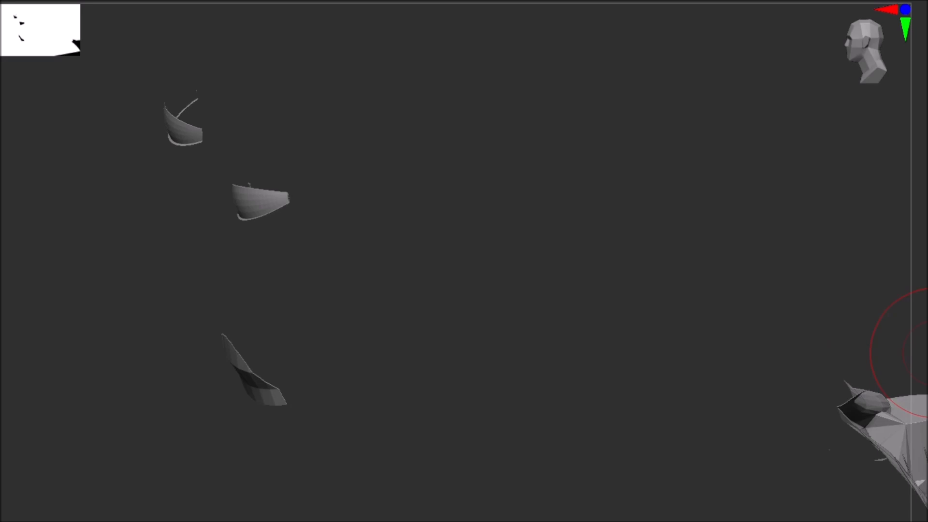
{"action": "left_click_drag", "start_coordinate": [677, 241], "coordinate": [921, 224]}
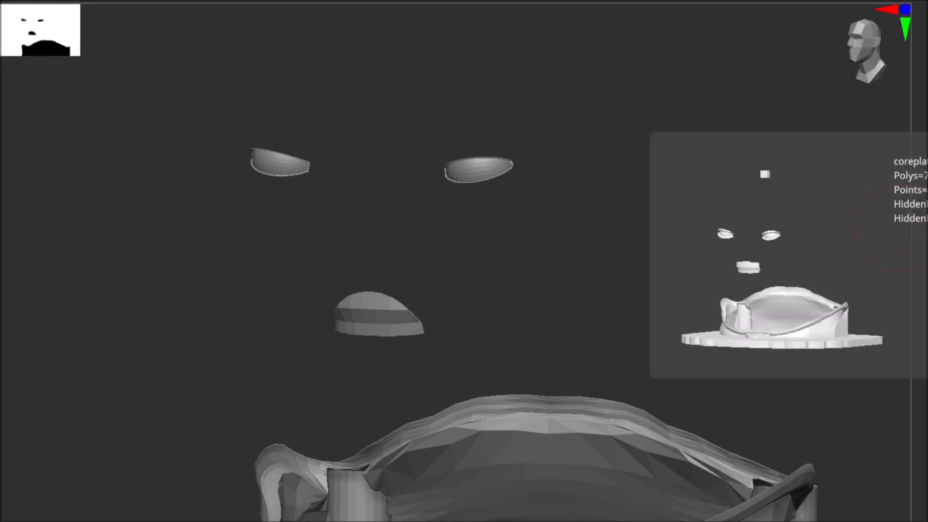
Switch repeatedly between the untrimmed and trimmed eye and mouth inserts to compare their shapes
{"action": "left_click", "coordinate": [923, 232]}
{"action": "left_click", "coordinate": [924, 232]}
{"action": "left_click", "coordinate": [923, 232]}
{"action": "left_click", "coordinate": [924, 232]}
{"action": "left_click", "coordinate": [924, 232]}
{"action": "left_click", "coordinate": [923, 232]}
{"action": "left_click", "coordinate": [923, 232]}
{"action": "left_click", "coordinate": [923, 232]}
{"action": "left_click", "coordinate": [924, 232]}
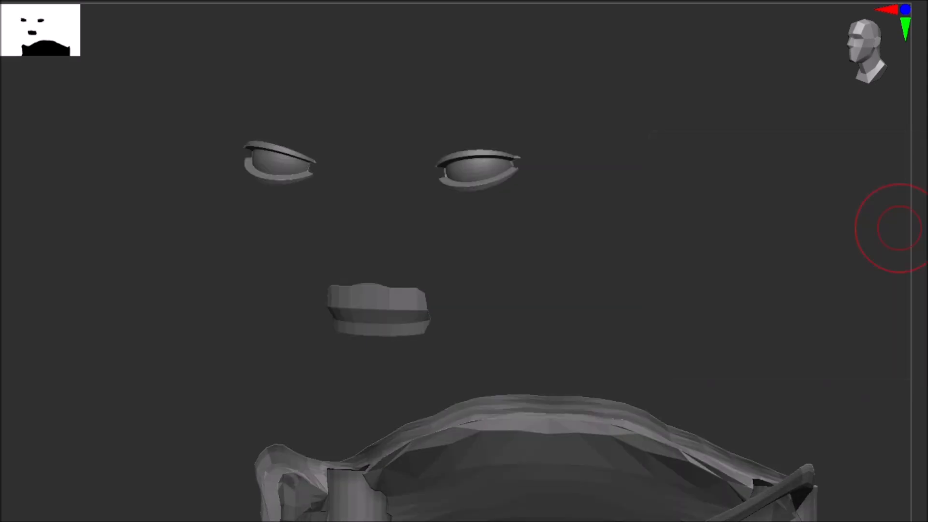
{"action": "left_click", "coordinate": [923, 232]}
{"action": "left_click", "coordinate": [923, 232]}
{"action": "left_click", "coordinate": [923, 232]}
{"action": "left_click", "coordinate": [923, 232]}
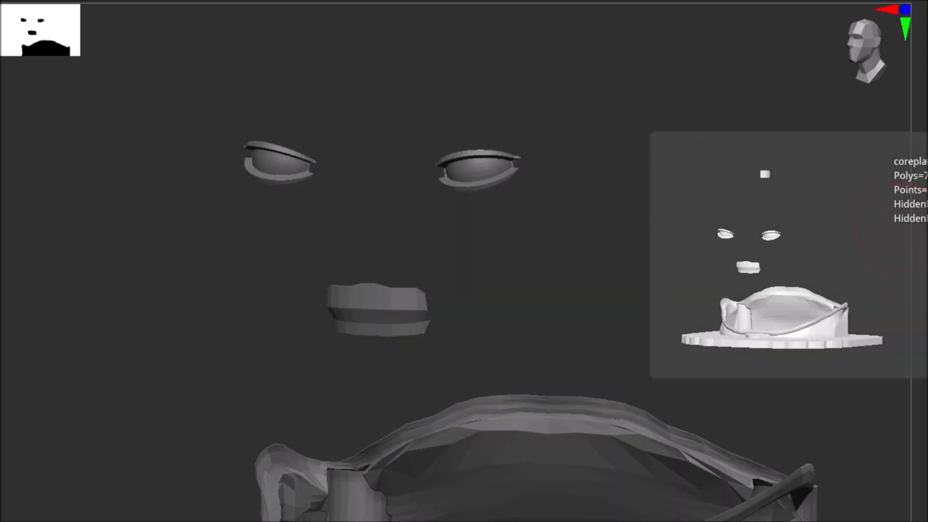
{"action": "left_click", "coordinate": [924, 232]}
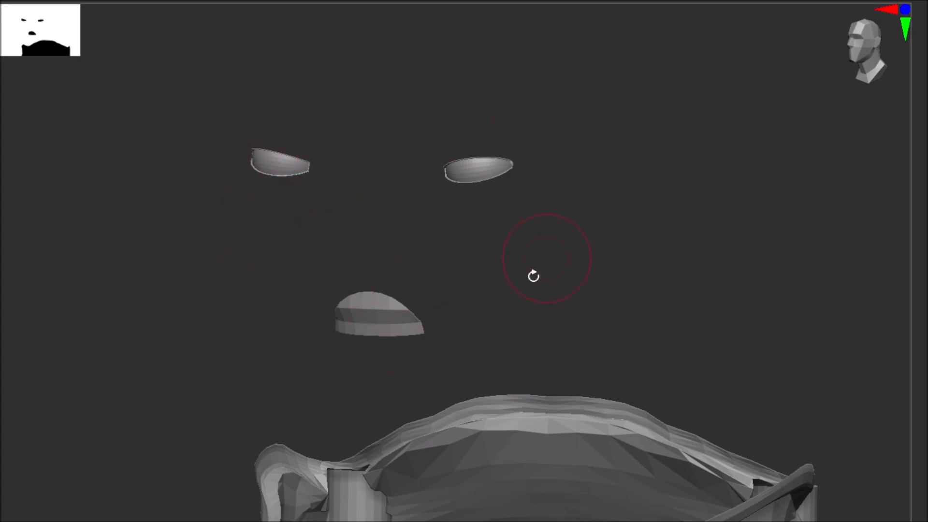
Show the head again and examine how the trimmed mouth insert fits the lips from the front and side
{"action": "left_click", "coordinate": [923, 167]}
{"action": "mouse_move", "coordinate": [573, 263]}
{"action": "right_mouse_down"}
{"action": "mouse_move", "coordinate": [609, 216]}
{"action": "mouse_move", "coordinate": [592, 203]}
{"action": "mouse_move", "coordinate": [552, 246]}
{"action": "mouse_move", "coordinate": [570, 272]}
{"action": "mouse_move", "coordinate": [559, 265]}
{"action": "mouse_move", "coordinate": [450, 360]}
{"action": "mouse_move", "coordinate": [432, 344]}
{"action": "mouse_move", "coordinate": [456, 353]}
{"action": "mouse_move", "coordinate": [587, 239]}
{"action": "right_mouse_up"}
{"action": "scroll", "coordinate": [431, 343], "scroll_direction": "up", "scroll_amount": 5}
{"action": "scroll", "coordinate": [587, 238], "scroll_direction": "down", "scroll_amount": 4}
{"action": "scroll", "coordinate": [555, 267], "scroll_direction": "down", "scroll_amount": 3}
{"action": "scroll", "coordinate": [555, 269], "scroll_direction": "up", "scroll_amount": 3}
{"action": "scroll", "coordinate": [554, 270], "scroll_direction": "down", "scroll_amount": 3}
{"action": "scroll", "coordinate": [554, 271], "scroll_direction": "down", "scroll_amount": 5}
{"action": "right_click_drag", "start_coordinate": [575, 271], "coordinate": [639, 281]}
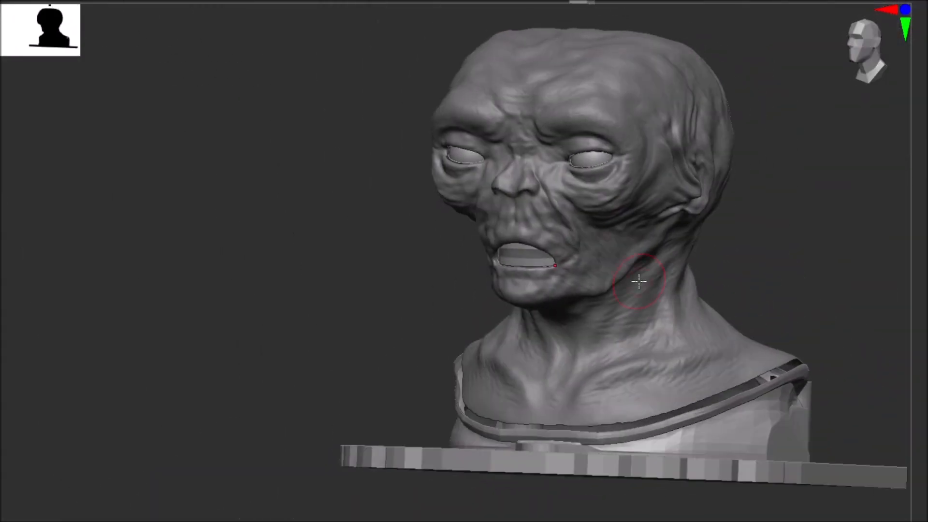
{"action": "right_click_drag", "start_coordinate": [655, 246], "coordinate": [636, 255]}
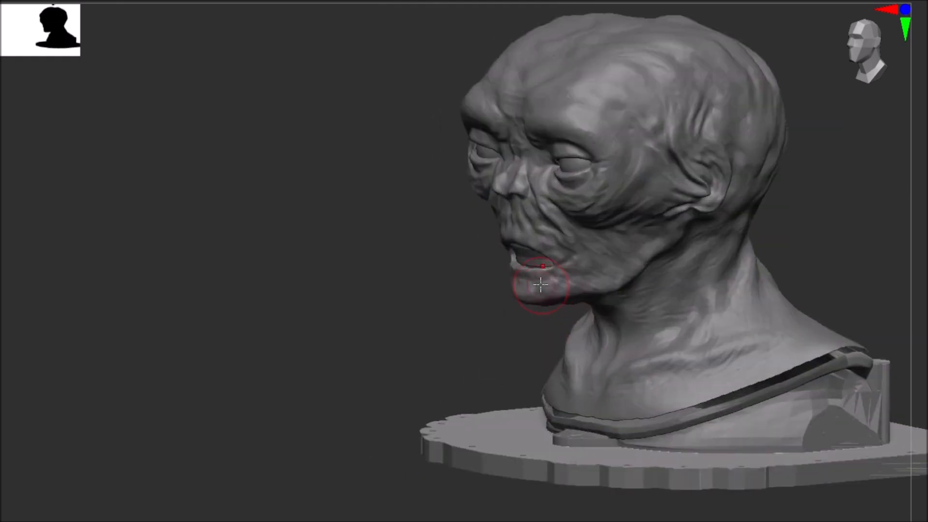
{"action": "scroll", "coordinate": [555, 271], "scroll_direction": "up", "scroll_amount": 5}
{"action": "mouse_move", "coordinate": [555, 271]}
{"action": "right_mouse_down"}
{"action": "mouse_move", "coordinate": [570, 274]}
{"action": "mouse_move", "coordinate": [541, 265]}
{"action": "mouse_move", "coordinate": [523, 238]}
{"action": "right_mouse_up"}
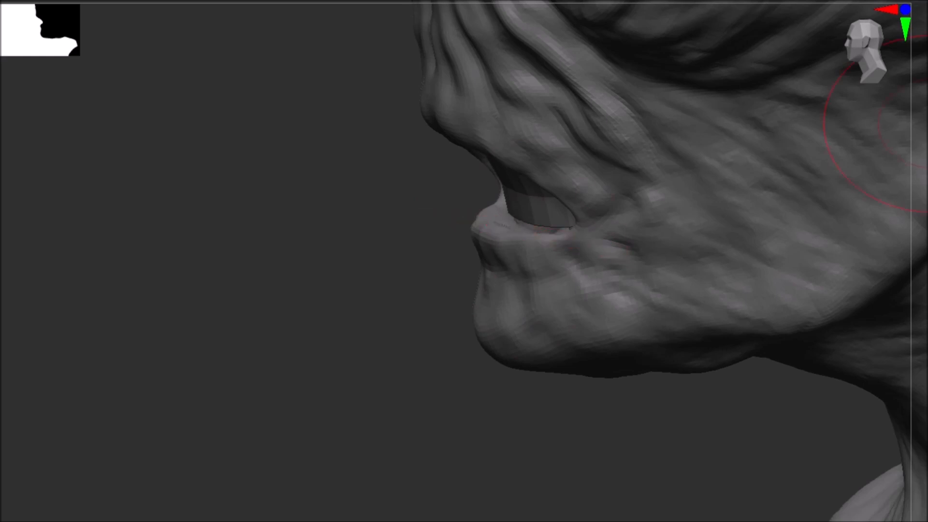
Choose the Move brush and reshape the head's lower lip around the mouth insert
{"action": "key", "text": "b"}
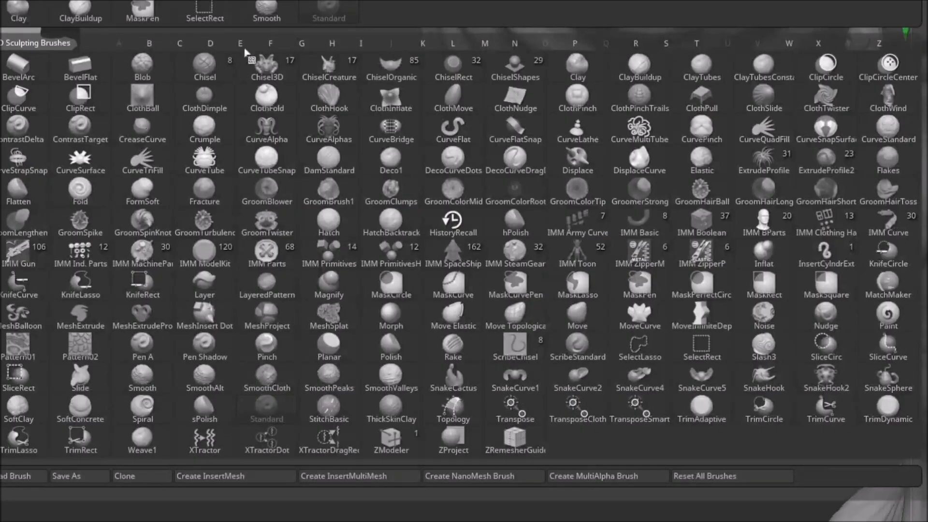
{"action": "left_click", "coordinate": [569, 315]}
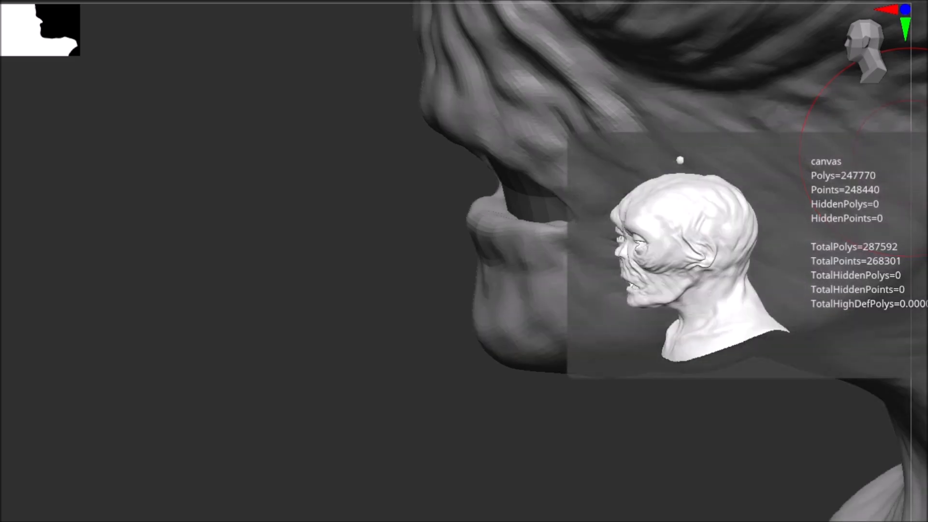
{"action": "left_click_drag", "start_coordinate": [463, 127], "coordinate": [447, 123]}
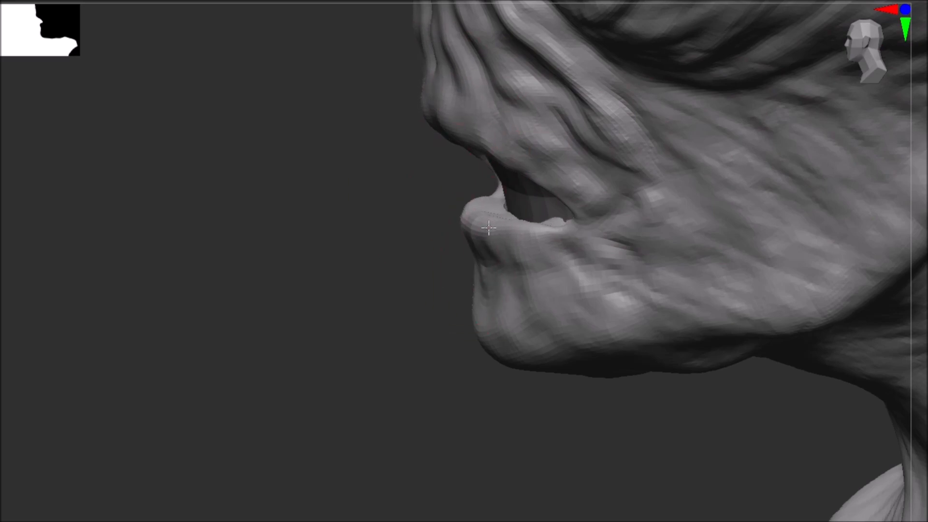
{"action": "right_click_drag", "start_coordinate": [491, 229], "coordinate": [582, 255]}
{"action": "mouse_move", "coordinate": [630, 271]}
{"action": "right_mouse_down"}
{"action": "mouse_move", "coordinate": [607, 277]}
{"action": "mouse_move", "coordinate": [628, 232]}
{"action": "mouse_move", "coordinate": [645, 310]}
{"action": "mouse_move", "coordinate": [598, 303]}
{"action": "mouse_move", "coordinate": [644, 304]}
{"action": "right_mouse_up"}
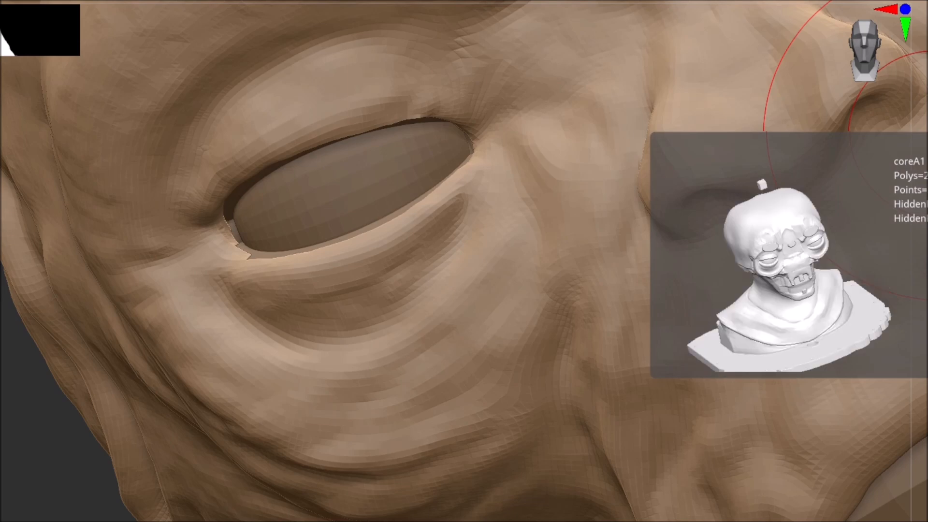